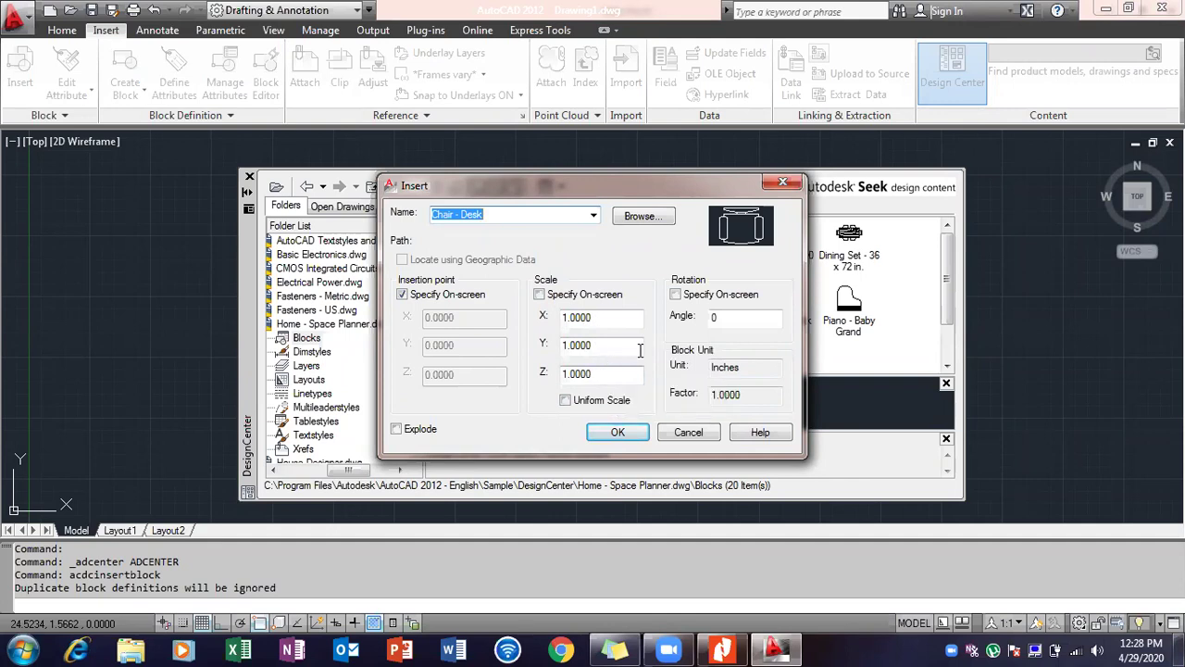
Step: Switch to the Lab # 04 manual in Nitro Pro and examine the chair and desk placement diagrams and the rectangular array instructions
{"action": "double_click", "coordinate": [739, 321]}
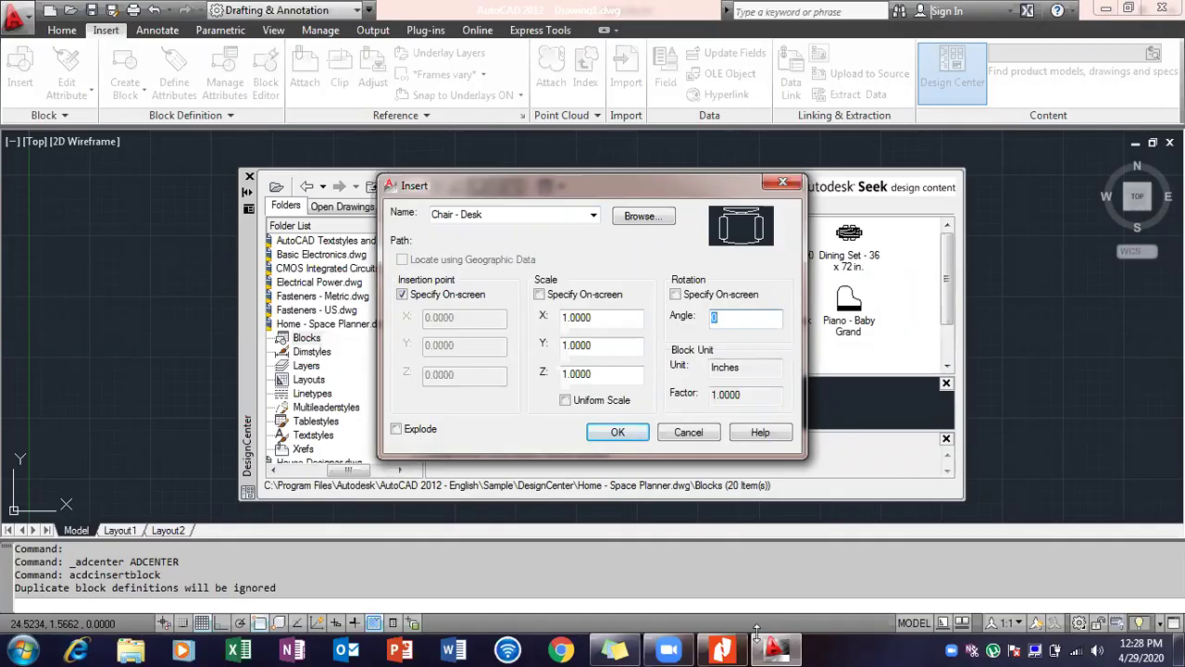
{"action": "left_click", "coordinate": [725, 648]}
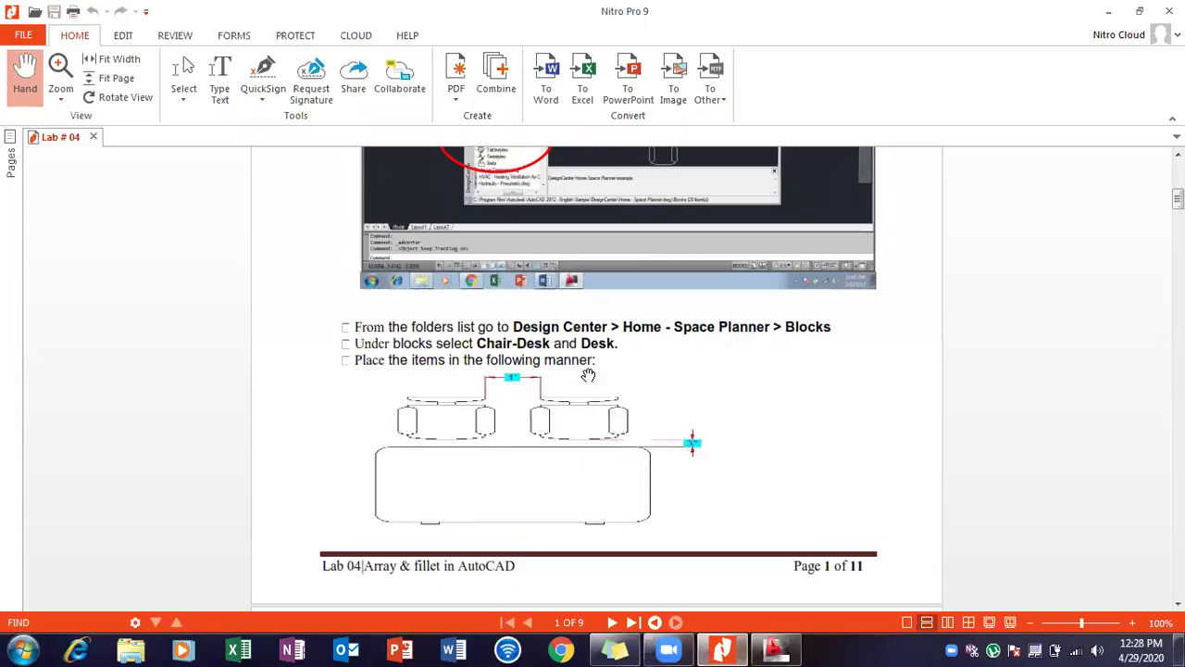
{"action": "scroll", "coordinate": [697, 377], "scroll_direction": "down", "scroll_amount": 5}
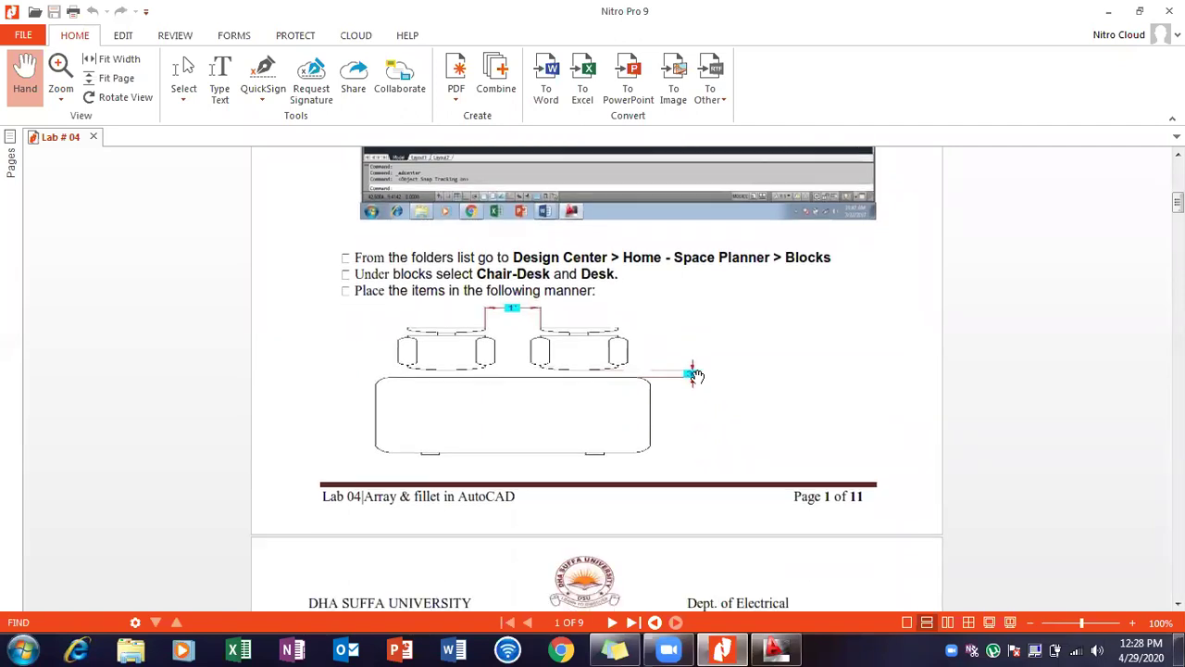
{"action": "scroll", "coordinate": [697, 377], "scroll_direction": "down", "scroll_amount": 2}
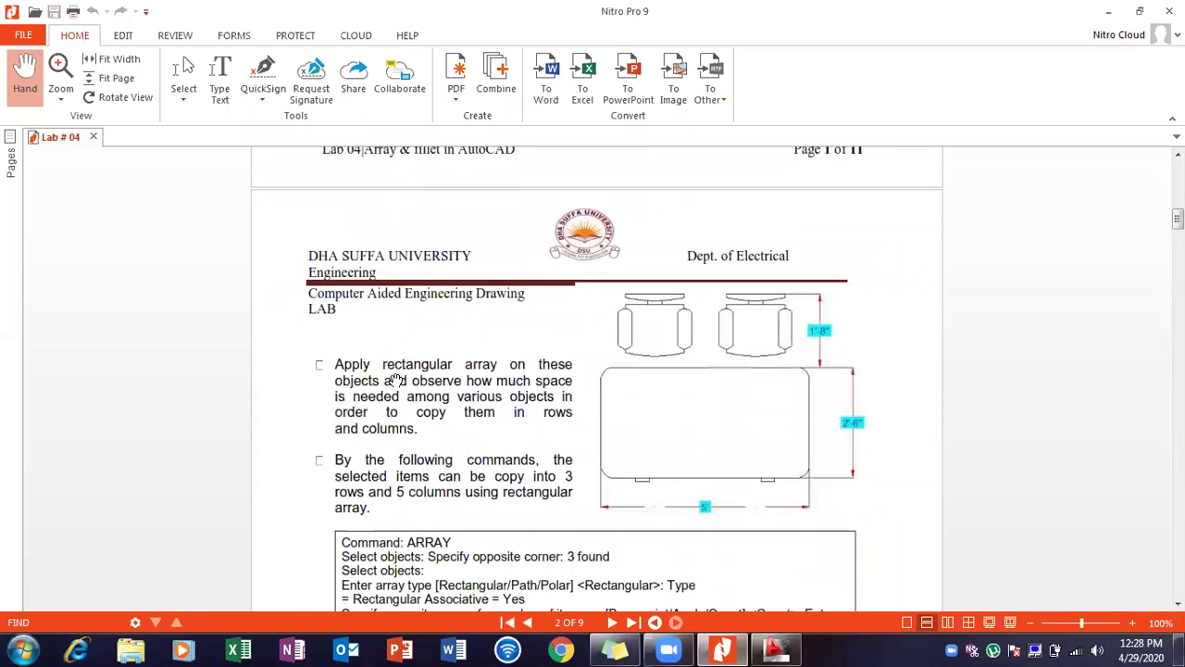
{"action": "scroll", "coordinate": [476, 370], "scroll_direction": "up", "scroll_amount": 2}
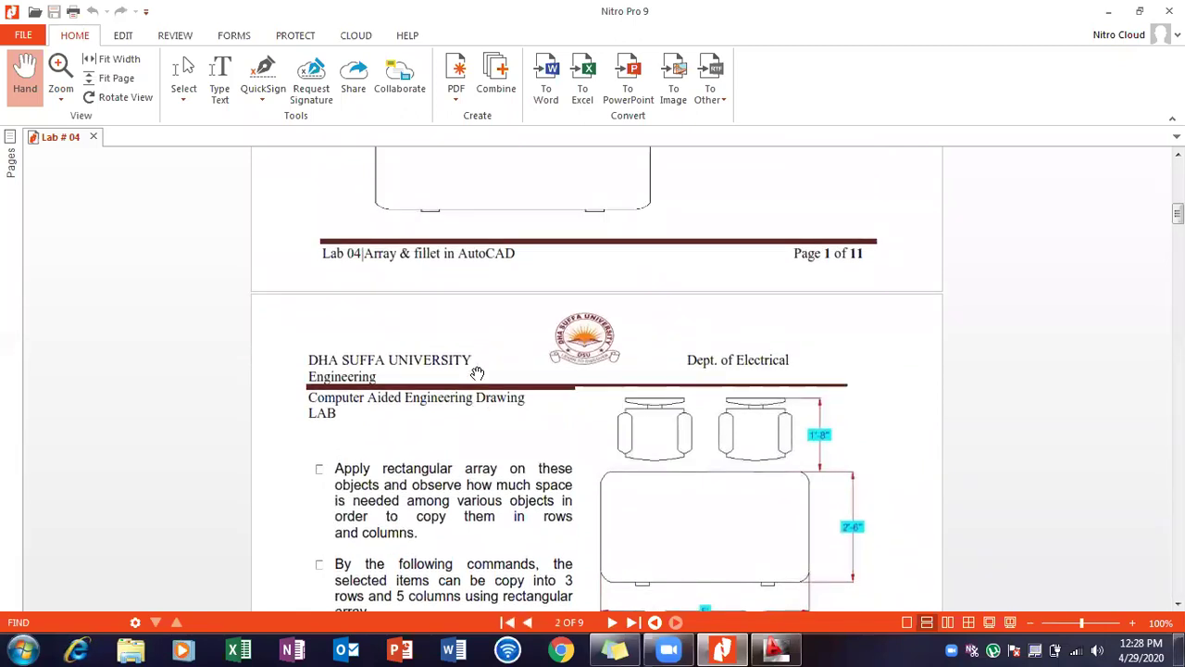
{"action": "scroll", "coordinate": [476, 373], "scroll_direction": "down", "scroll_amount": 2}
{"action": "scroll", "coordinate": [477, 371], "scroll_direction": "down", "scroll_amount": 2}
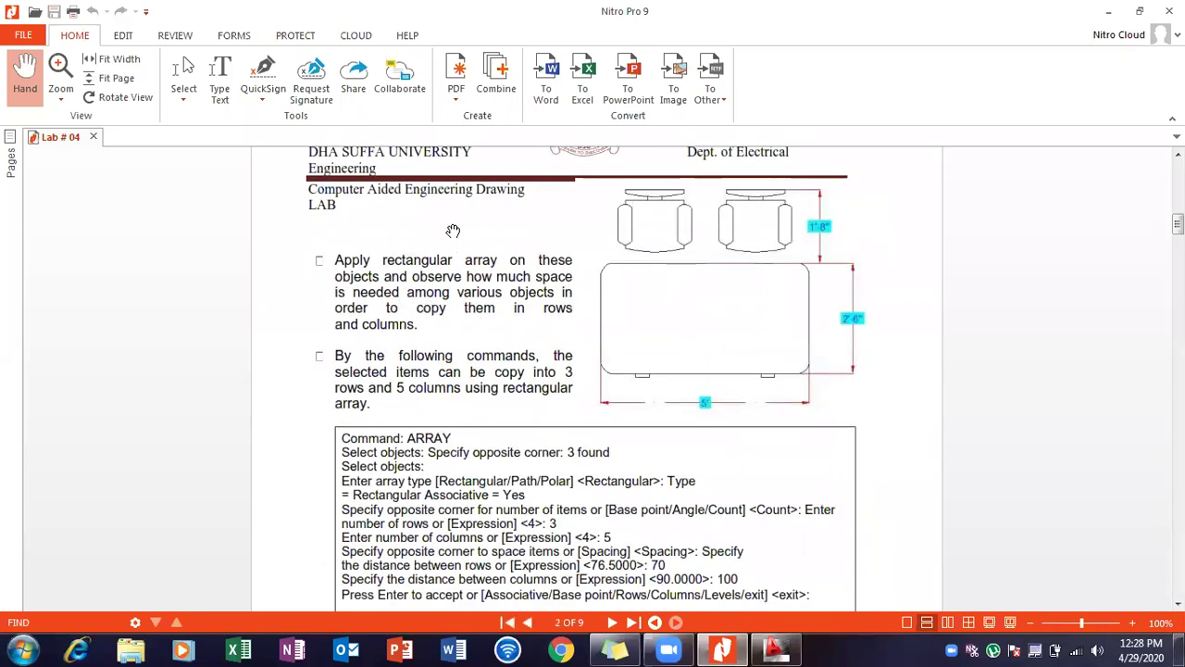
{"action": "scroll", "coordinate": [452, 229], "scroll_direction": "up", "scroll_amount": 1}
{"action": "scroll", "coordinate": [452, 229], "scroll_direction": "up", "scroll_amount": 4}
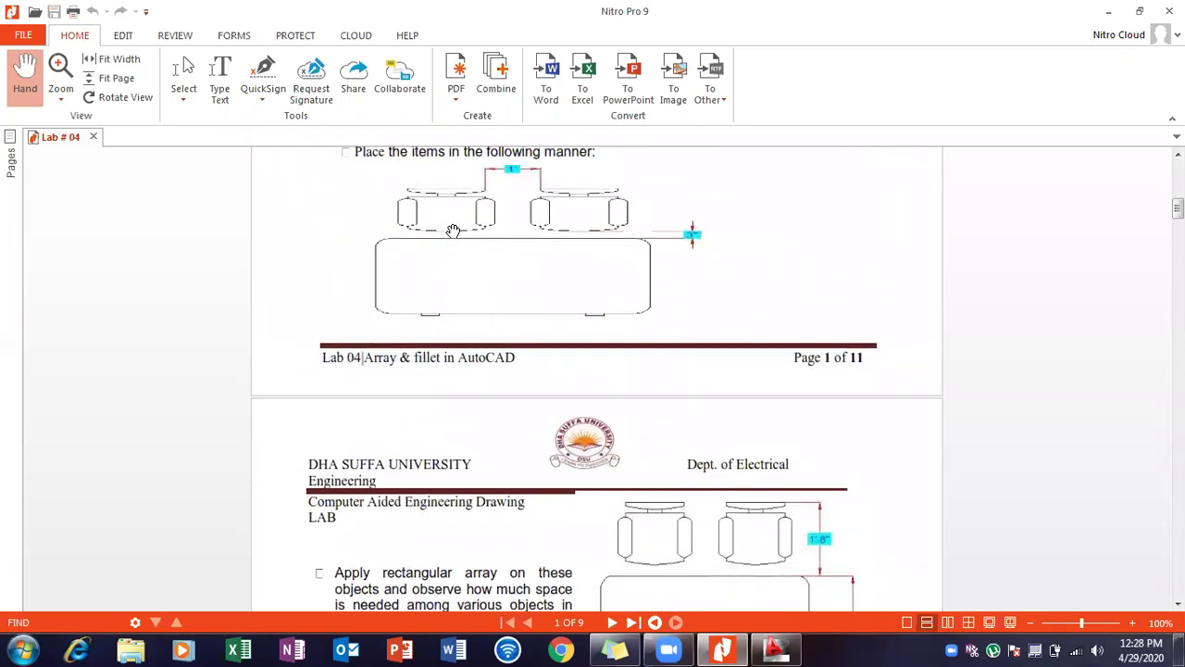
{"action": "scroll", "coordinate": [521, 243], "scroll_direction": "up", "scroll_amount": 2}
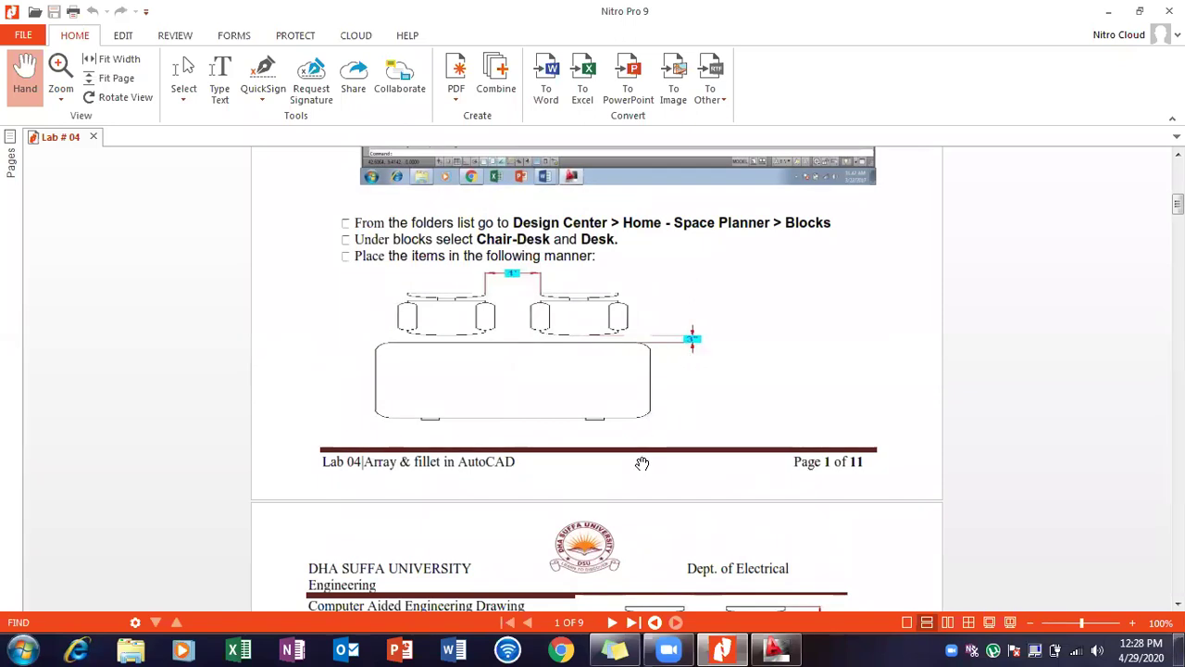
{"action": "scroll", "coordinate": [641, 463], "scroll_direction": "down", "scroll_amount": 3}
{"action": "scroll", "coordinate": [526, 451], "scroll_direction": "down", "scroll_amount": 6}
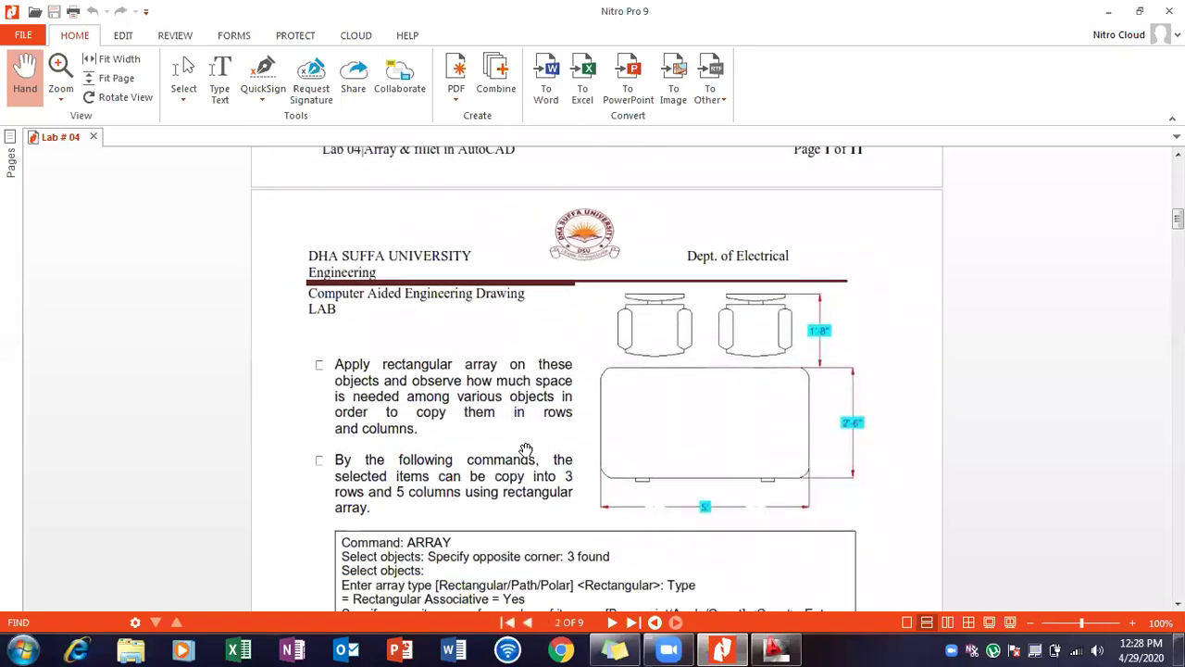
{"action": "scroll", "coordinate": [525, 451], "scroll_direction": "down", "scroll_amount": 3}
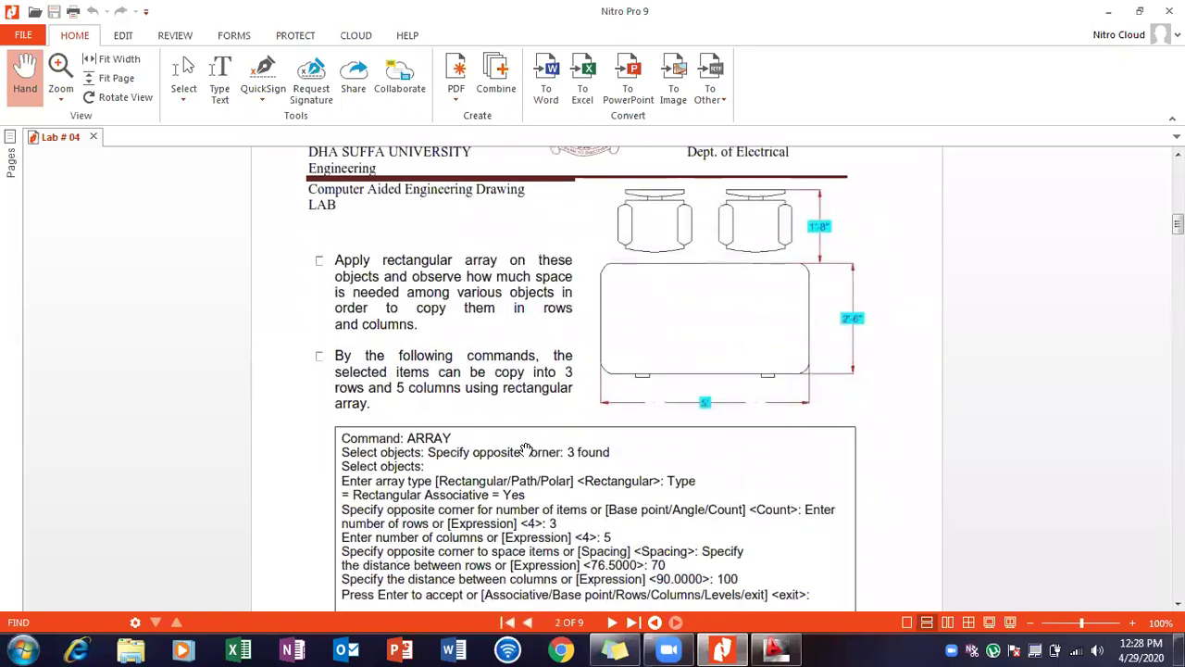
{"action": "scroll", "coordinate": [526, 451], "scroll_direction": "up", "scroll_amount": 6}
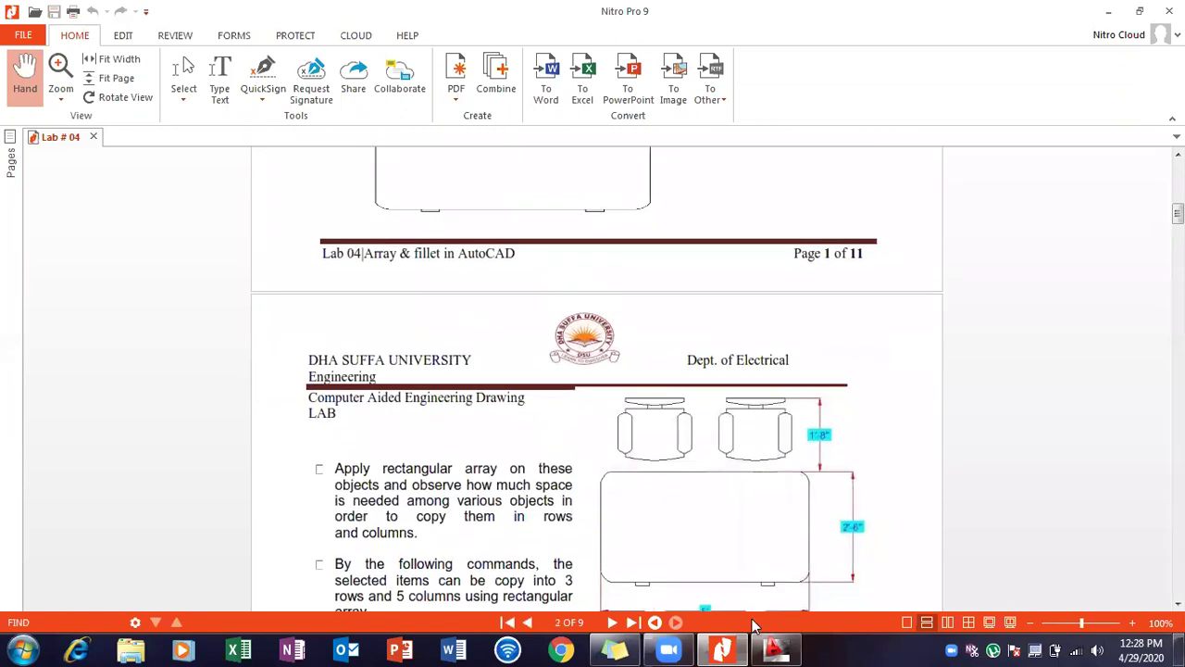
Step: Return to AutoCAD and review the block unit, rotation angle and X scale settings for inserting the Chair - Desk block
{"action": "left_click", "coordinate": [776, 648]}
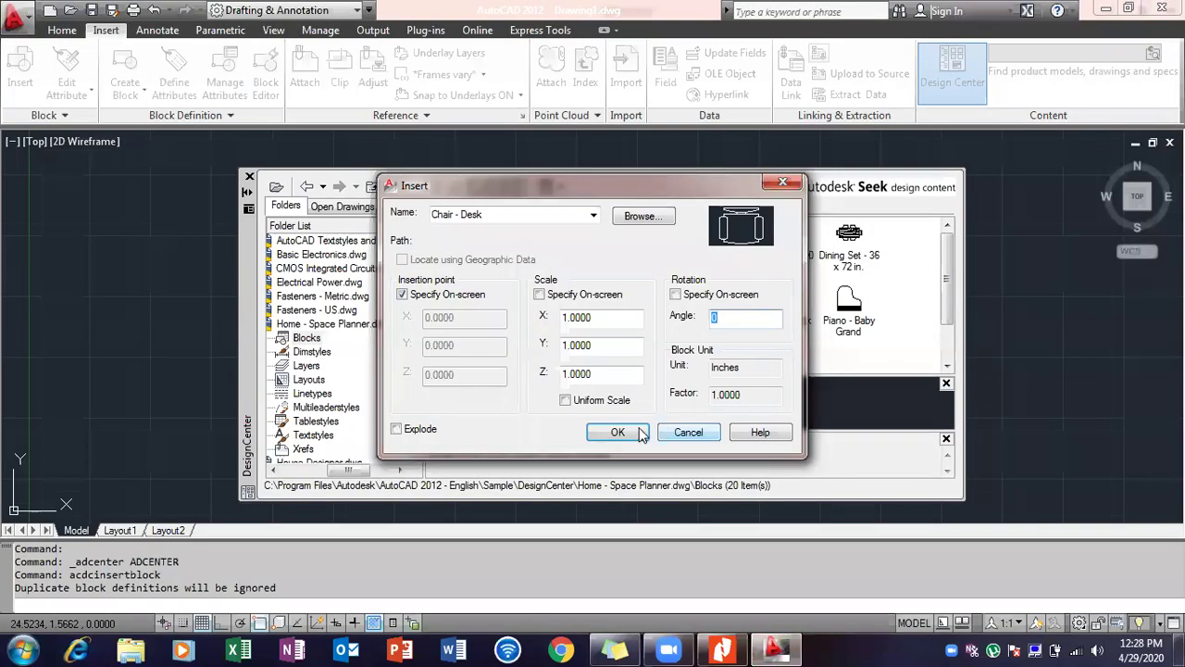
{"action": "left_click", "coordinate": [726, 367]}
{"action": "double_click", "coordinate": [726, 367]}
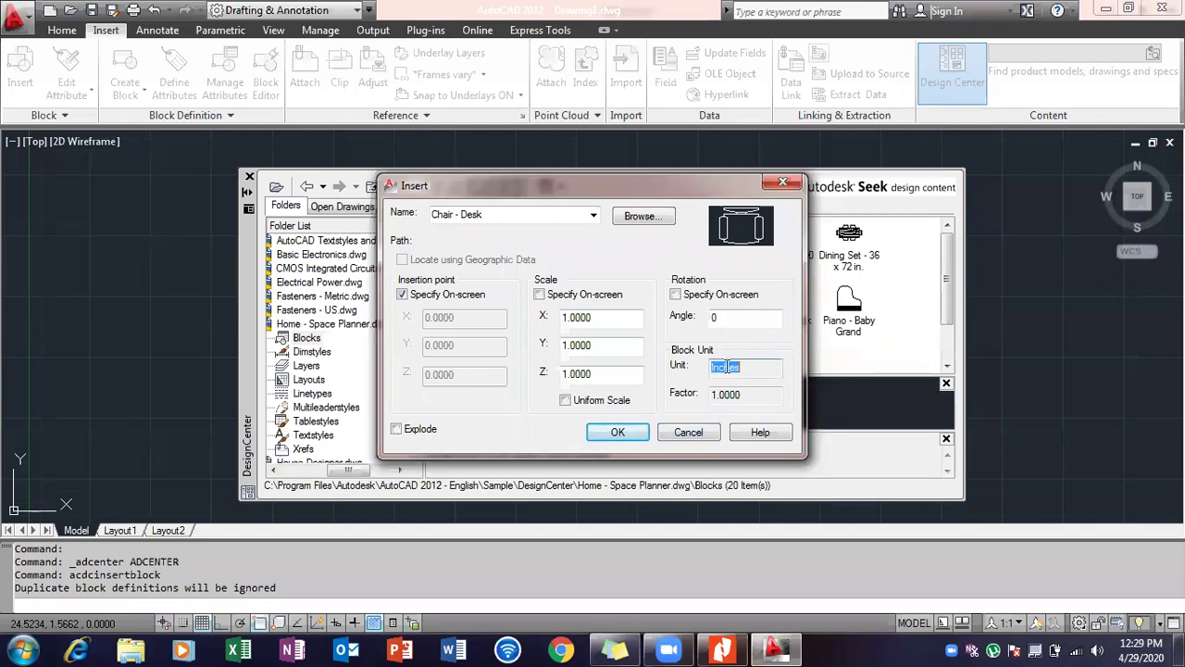
{"action": "left_click", "coordinate": [594, 607]}
{"action": "double_click", "coordinate": [725, 318]}
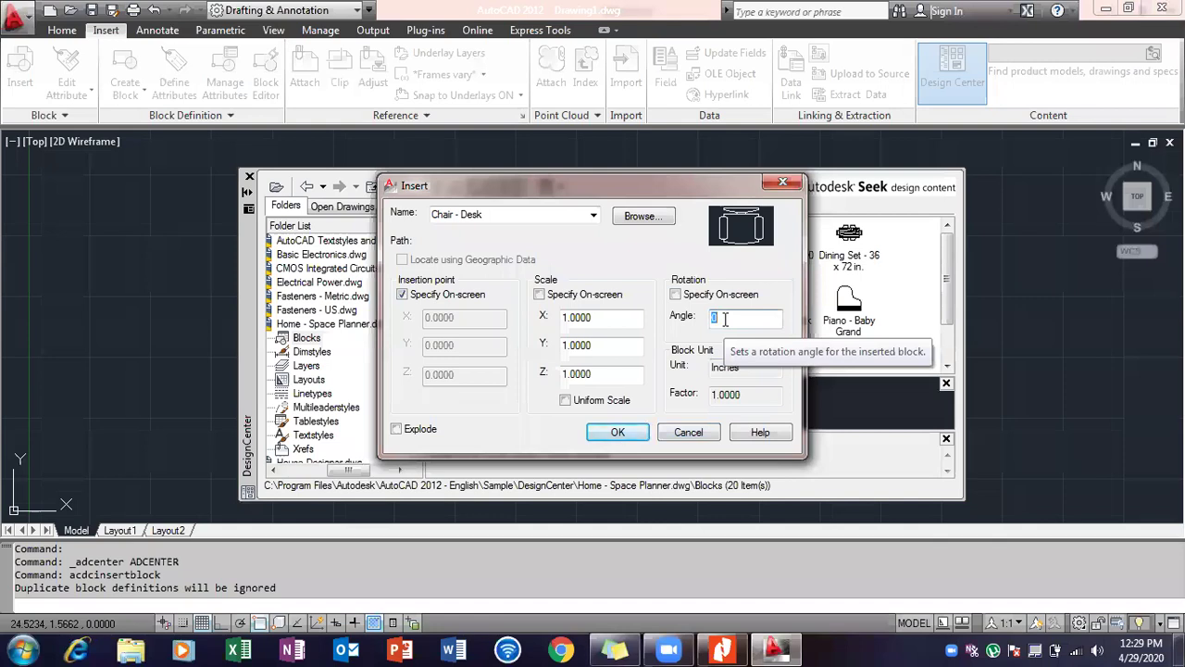
{"action": "mouse_move", "coordinate": [778, 648]}
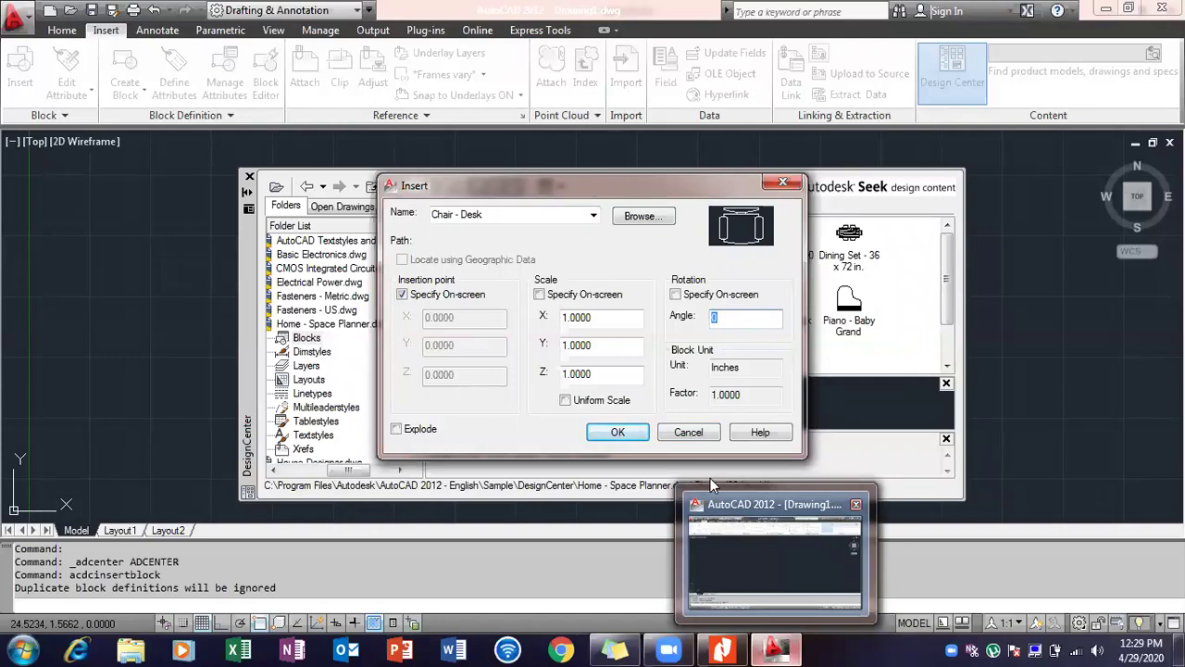
{"action": "left_click", "coordinate": [602, 320]}
{"action": "double_click", "coordinate": [602, 320]}
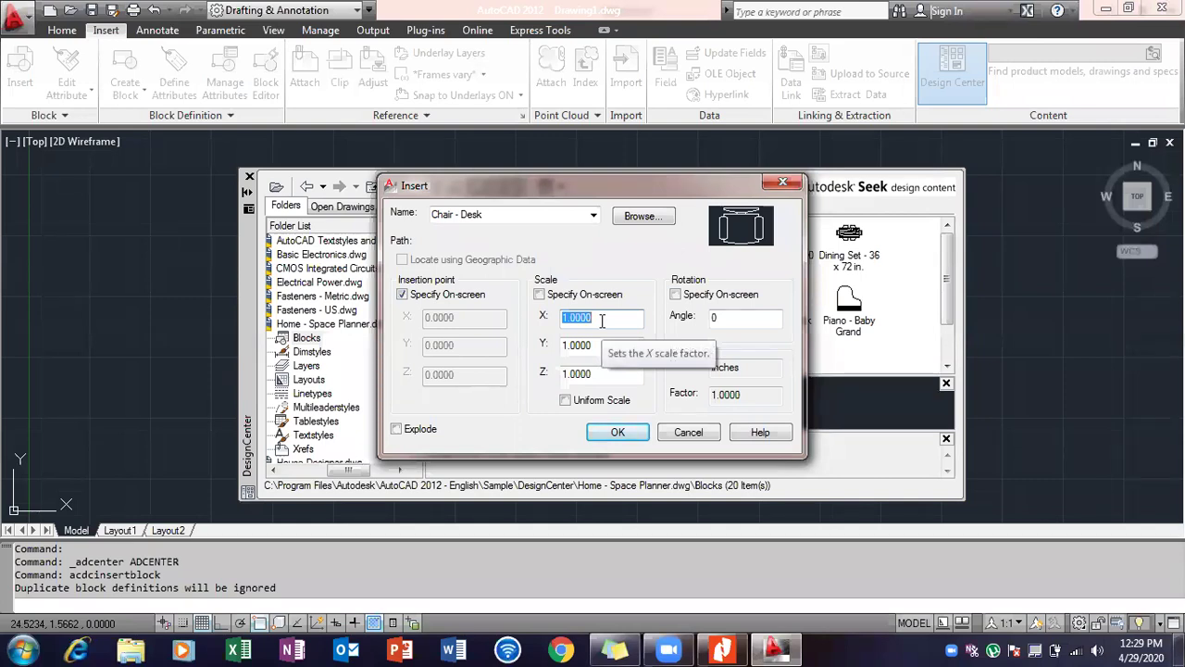
{"action": "left_click", "coordinate": [771, 645]}
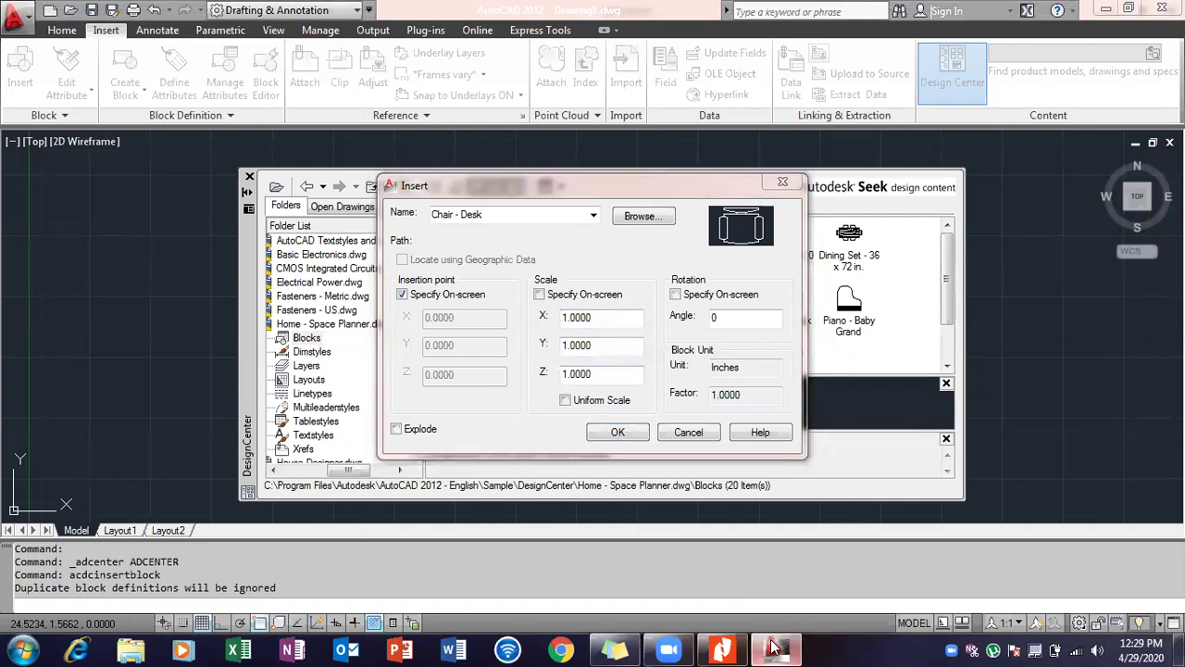
{"action": "left_click", "coordinate": [548, 187]}
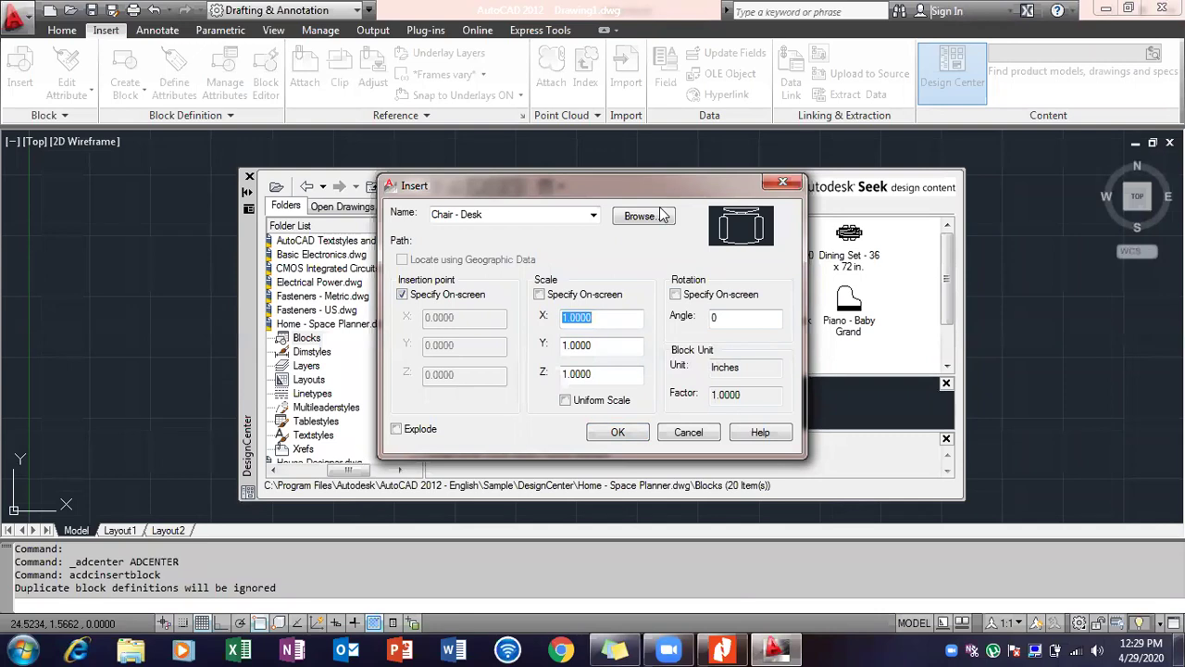
{"action": "left_click_drag", "start_coordinate": [551, 194], "coordinate": [574, 203]}
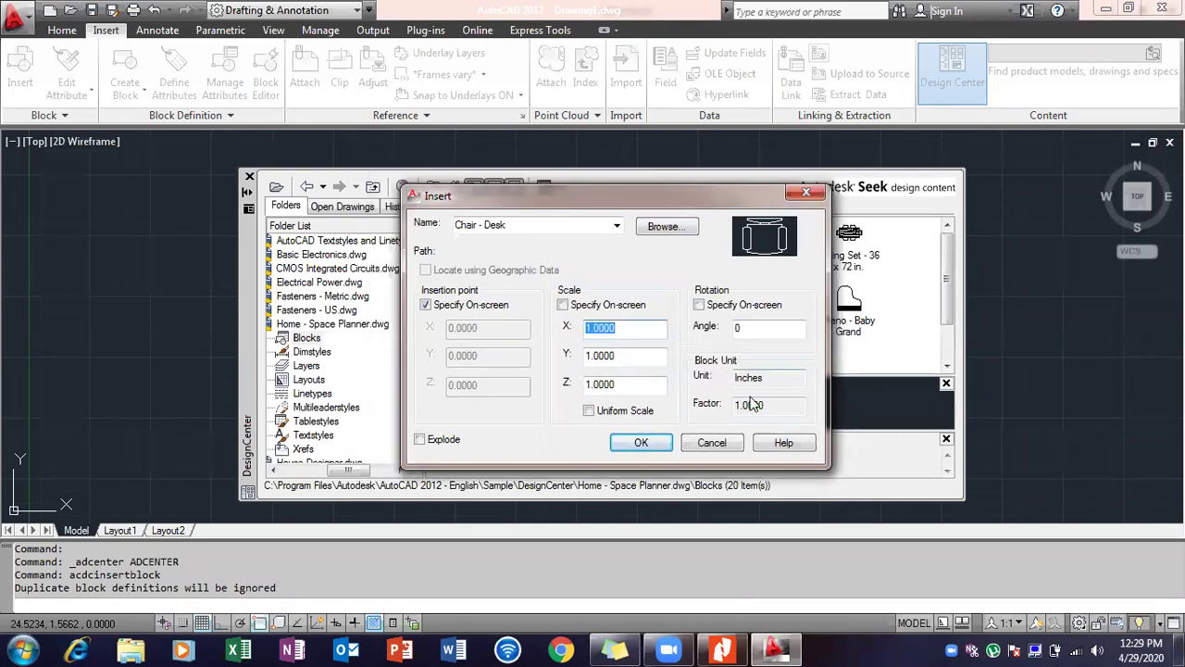
{"action": "left_click", "coordinate": [774, 648]}
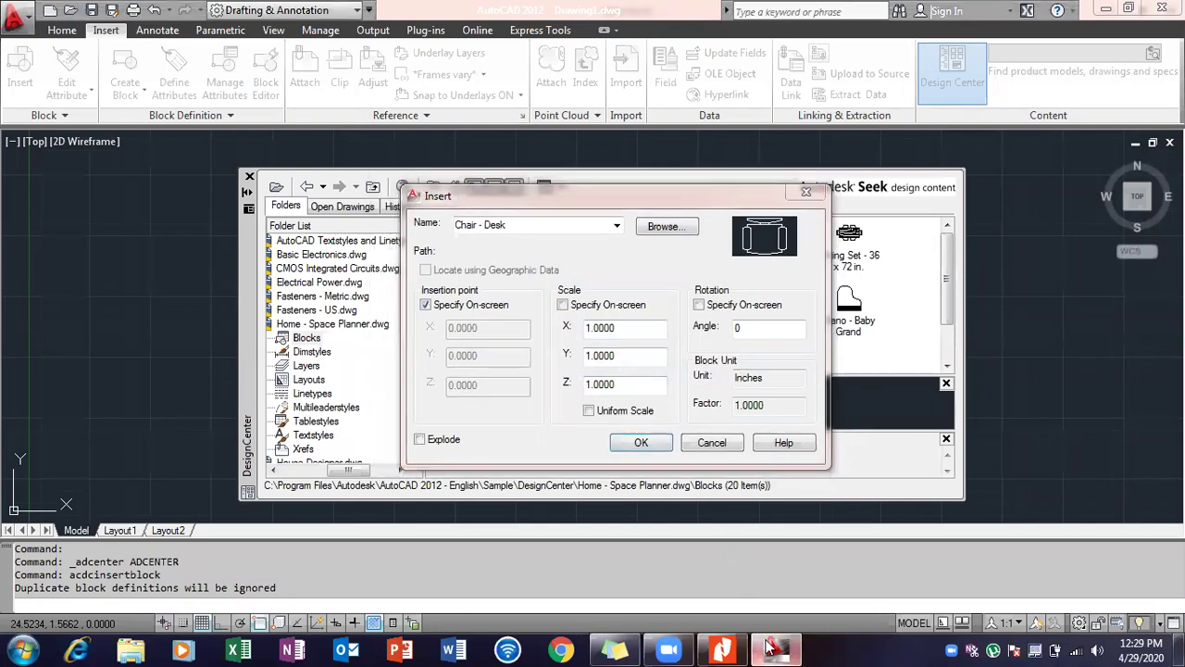
Step: Check the placement diagram in the Nitro Pro lab manual, and set the Chair - Desk block's Y scale to 3 in AutoCAD
{"action": "left_click", "coordinate": [722, 648]}
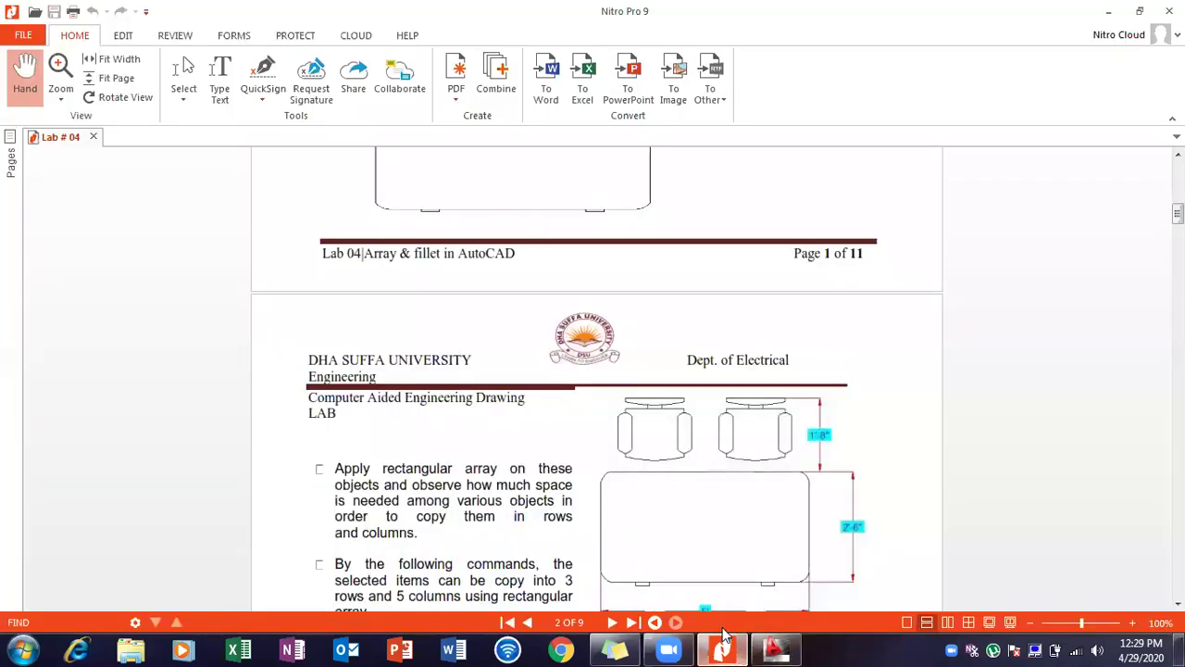
{"action": "scroll", "coordinate": [633, 422], "scroll_direction": "up", "scroll_amount": 10}
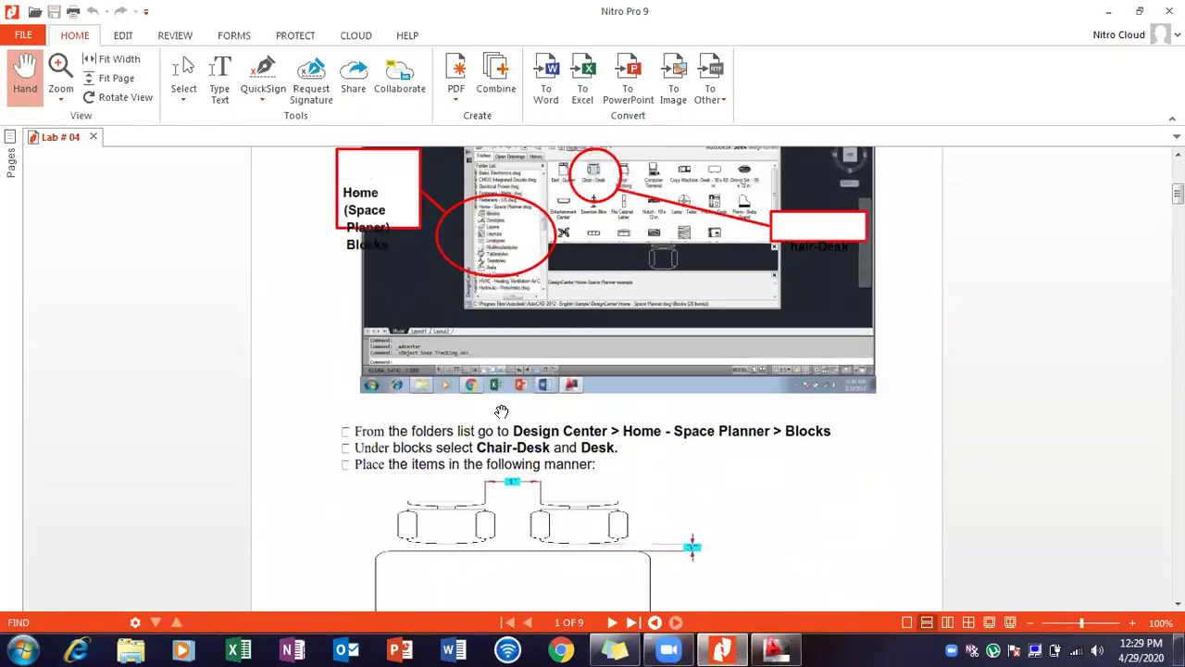
{"action": "scroll", "coordinate": [521, 460], "scroll_direction": "down", "scroll_amount": 3}
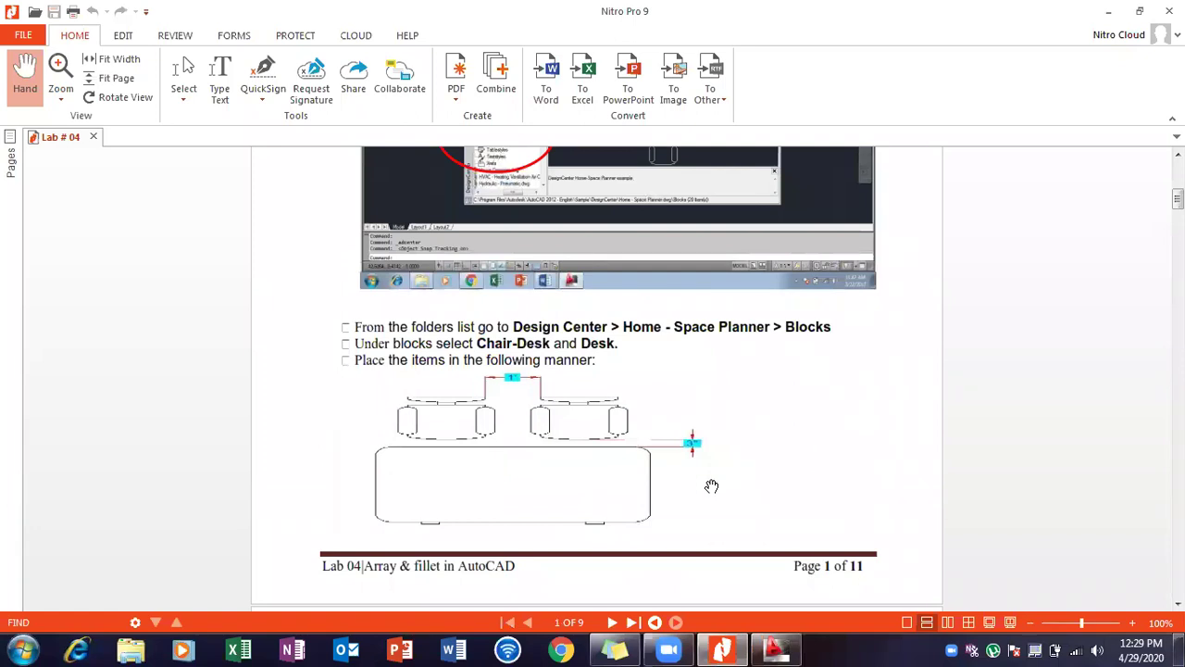
{"action": "left_click", "coordinate": [765, 648]}
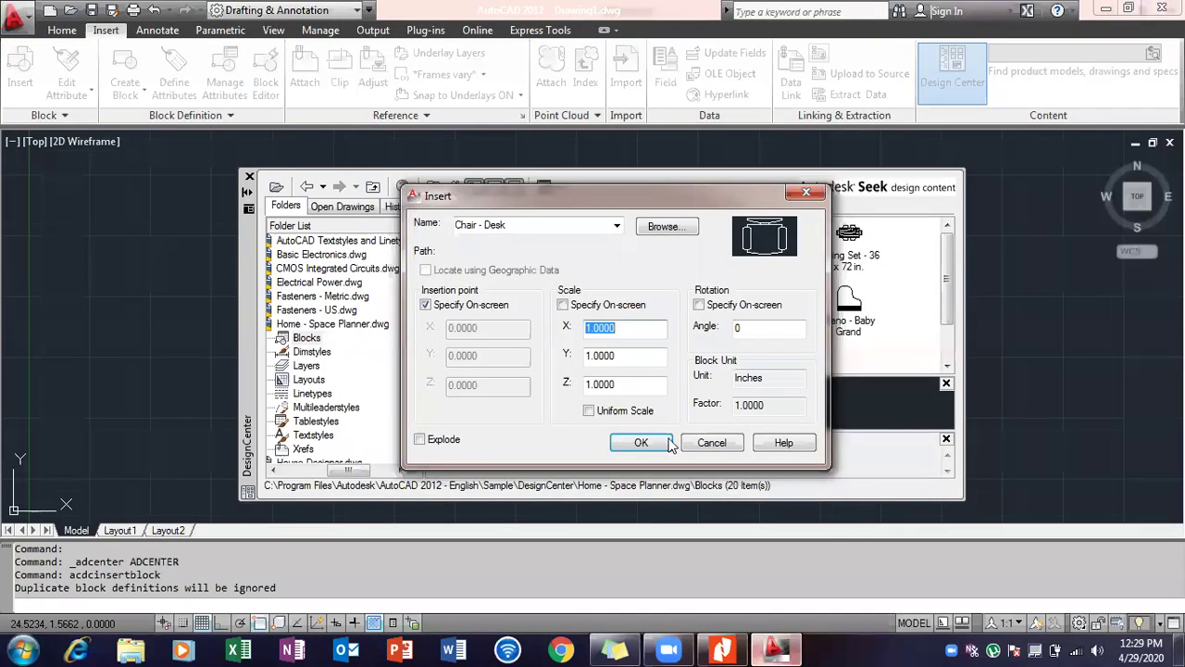
{"action": "key", "text": "Tab"}
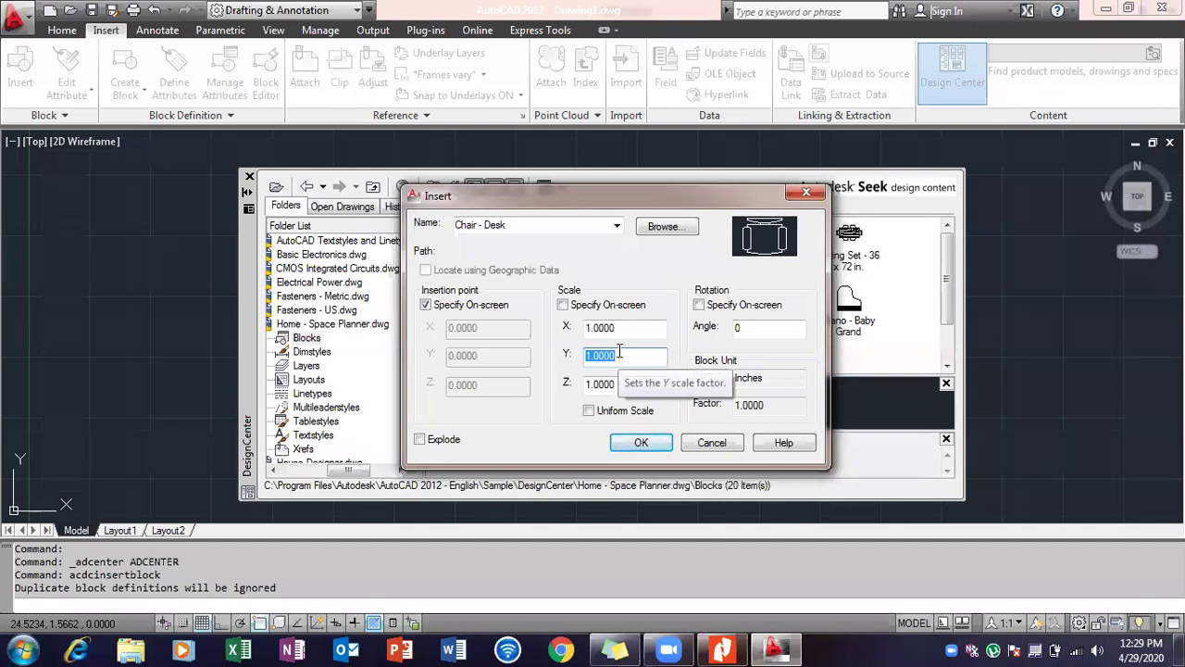
{"action": "type", "text": "3"}
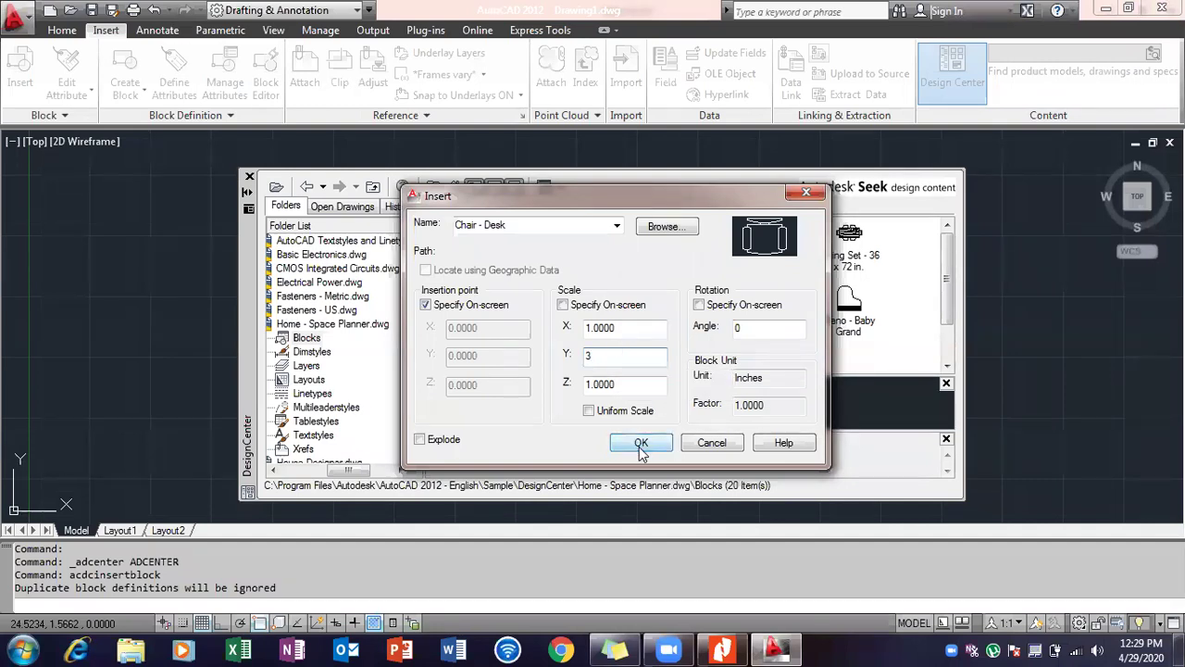
{"action": "double_click", "coordinate": [758, 404]}
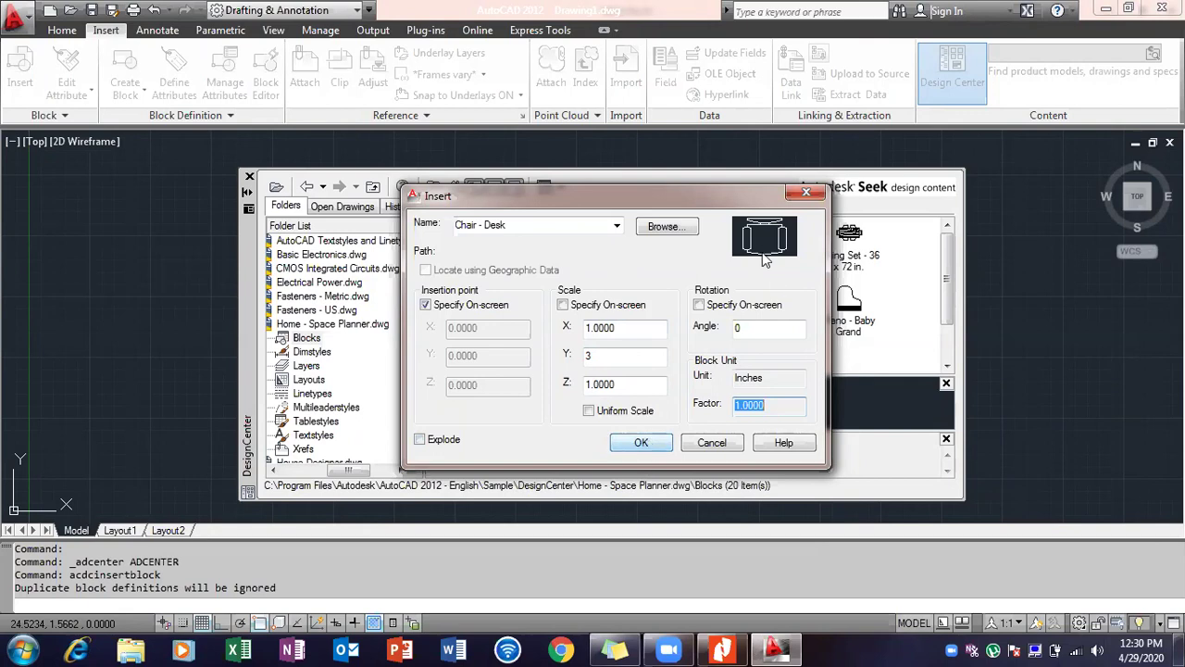
Step: Accept the insertion settings and place the Chair - Desk block in the open drawing area beside DesignCenter
{"action": "left_click", "coordinate": [624, 443]}
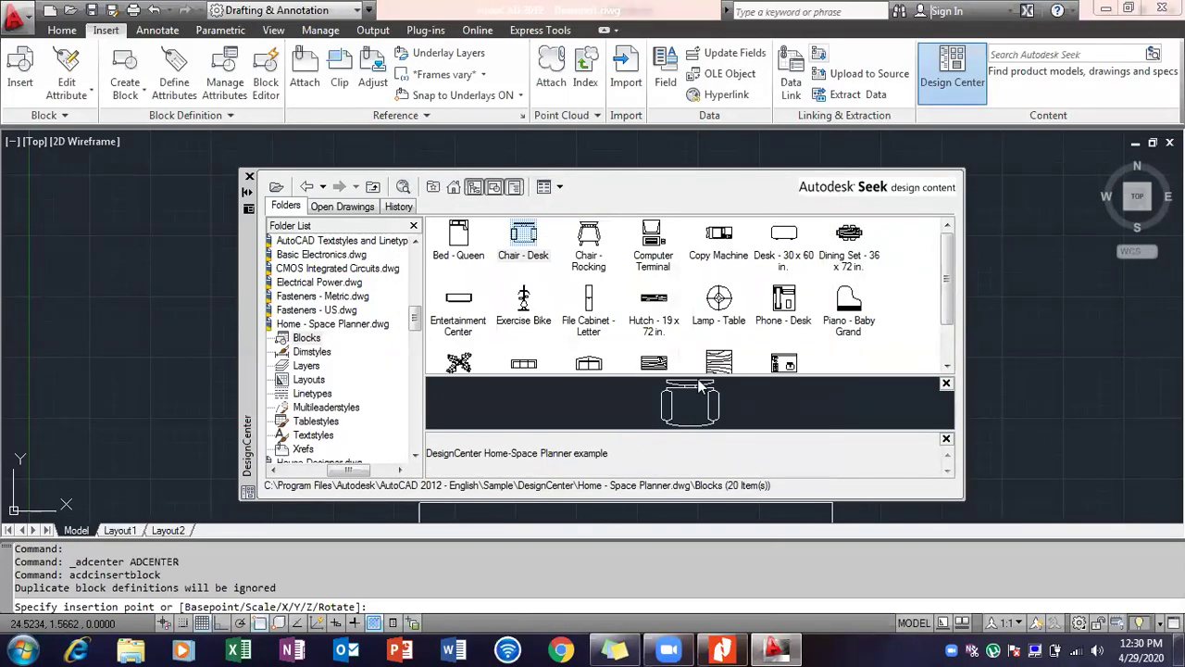
{"action": "left_click", "coordinate": [664, 199]}
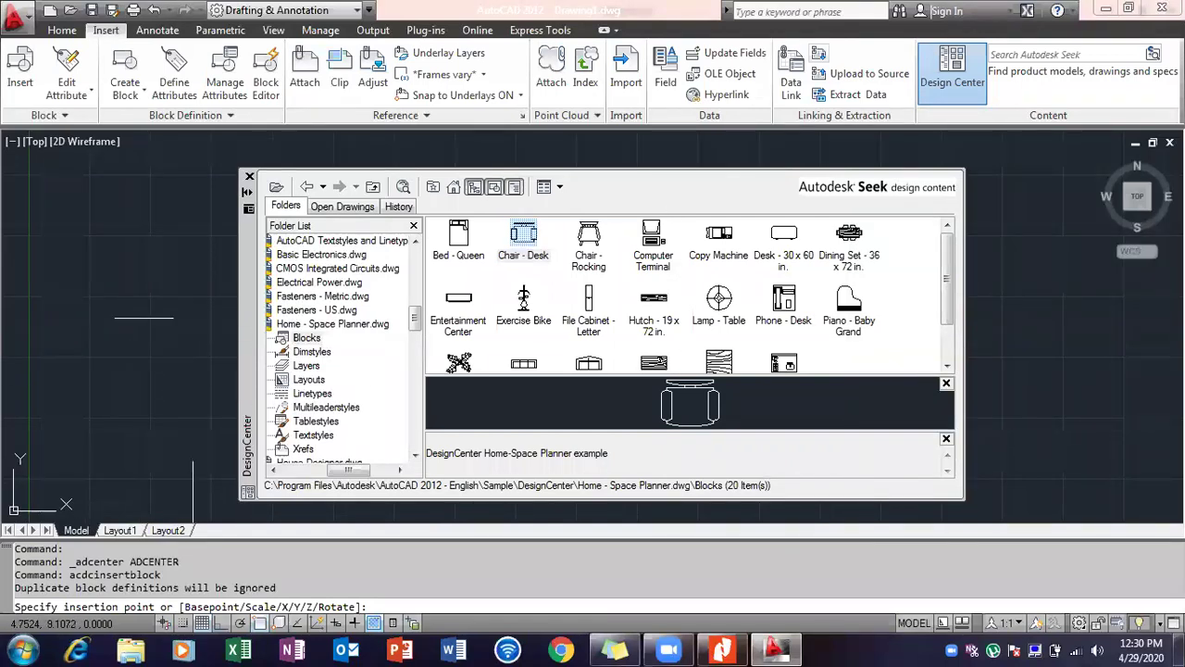
{"action": "left_click", "coordinate": [123, 304]}
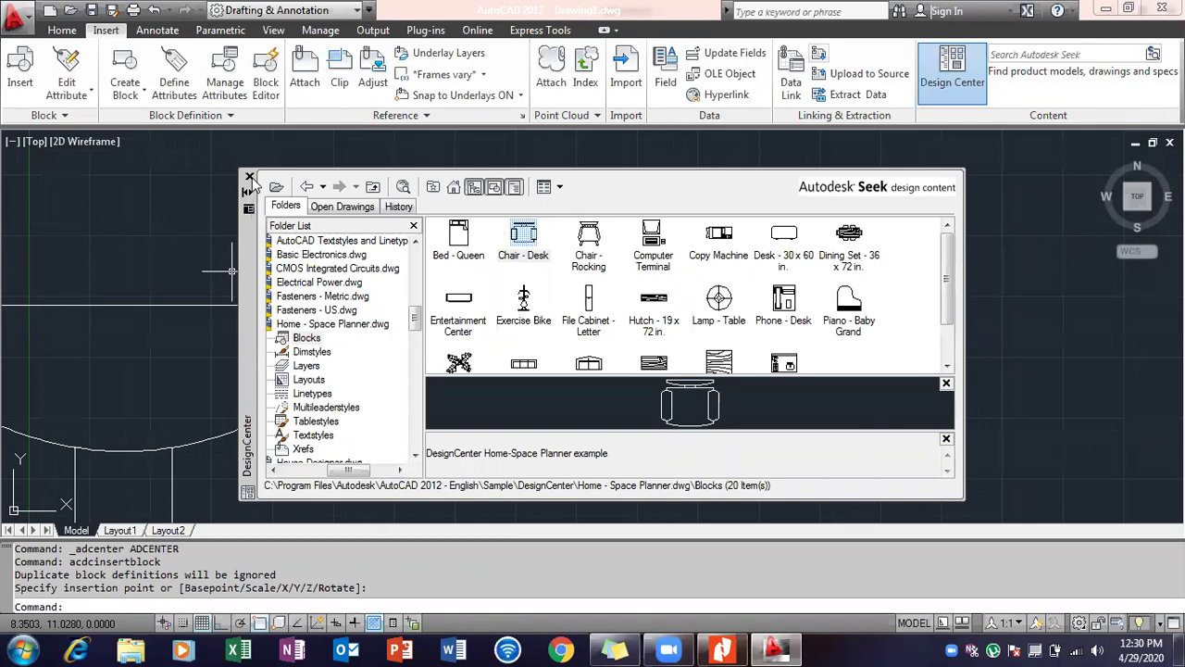
Step: Close DesignCenter and zoom to the full drawing with the All option
{"action": "left_click", "coordinate": [249, 177]}
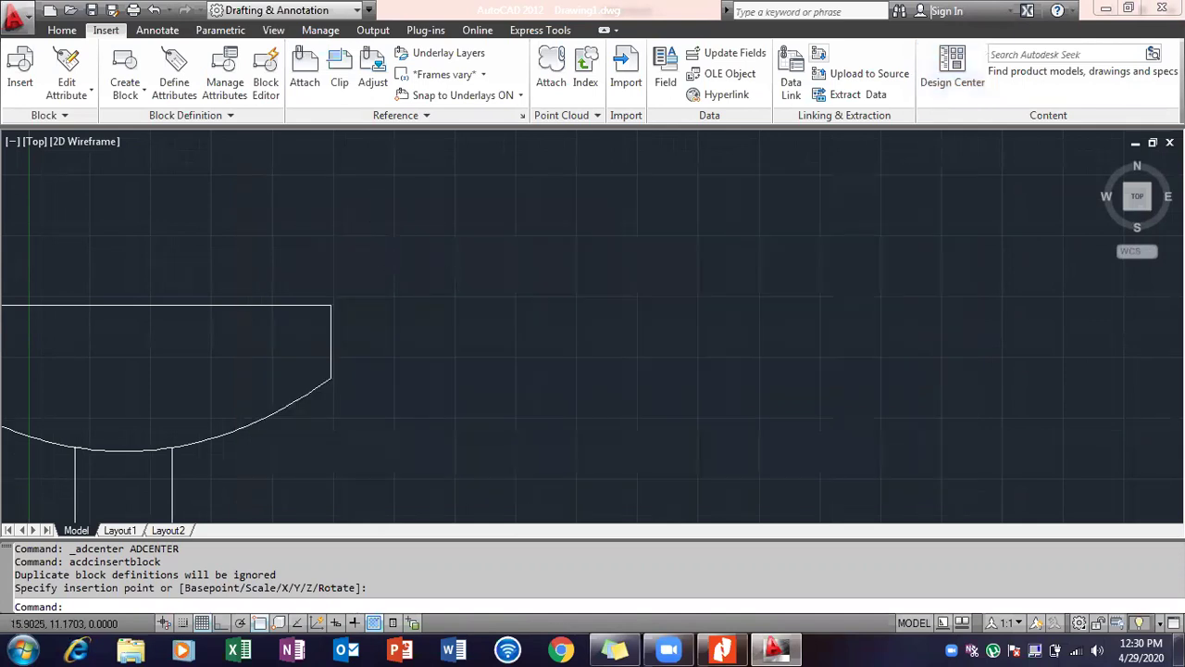
{"action": "scroll", "coordinate": [416, 268], "scroll_direction": "down", "scroll_amount": 5}
{"action": "scroll", "coordinate": [415, 268], "scroll_direction": "up", "scroll_amount": 3}
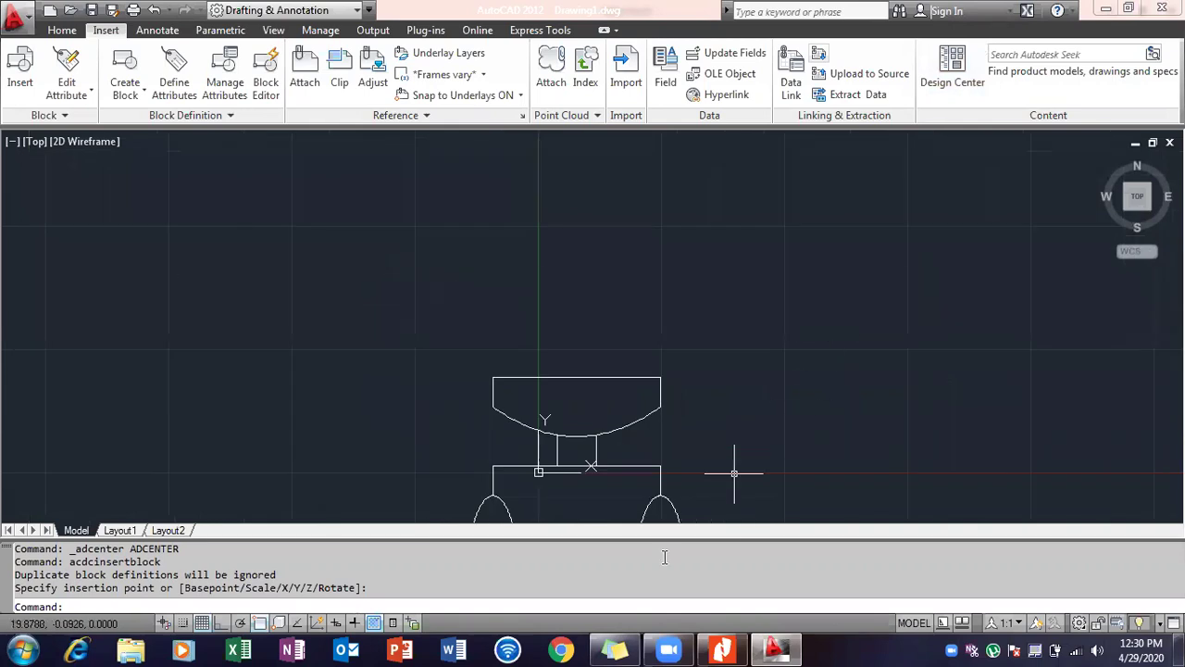
{"action": "type", "text": "zoom"}
{"action": "key", "text": "Return"}
{"action": "type", "text": "a"}
{"action": "key", "text": "Return"}
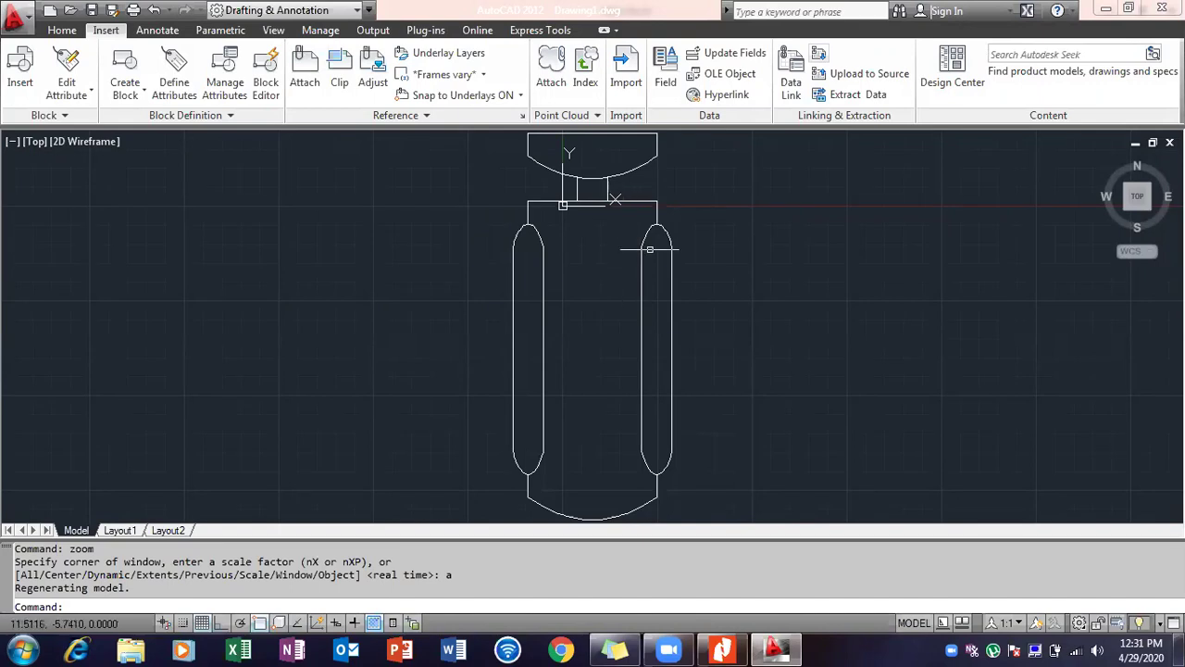
Step: Switch to Nitro Pro and examine the manual's desk and chair dimensions, rectangular array commands and resulting layout
{"action": "left_click", "coordinate": [783, 649]}
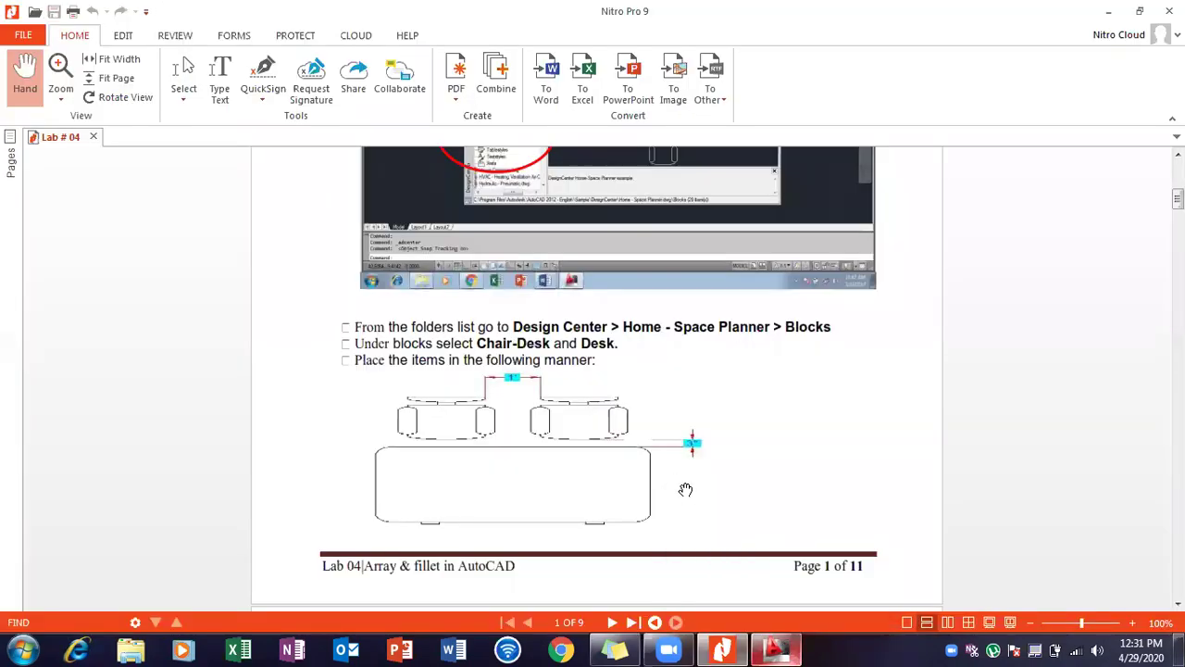
{"action": "scroll", "coordinate": [686, 498], "scroll_direction": "down", "scroll_amount": 10}
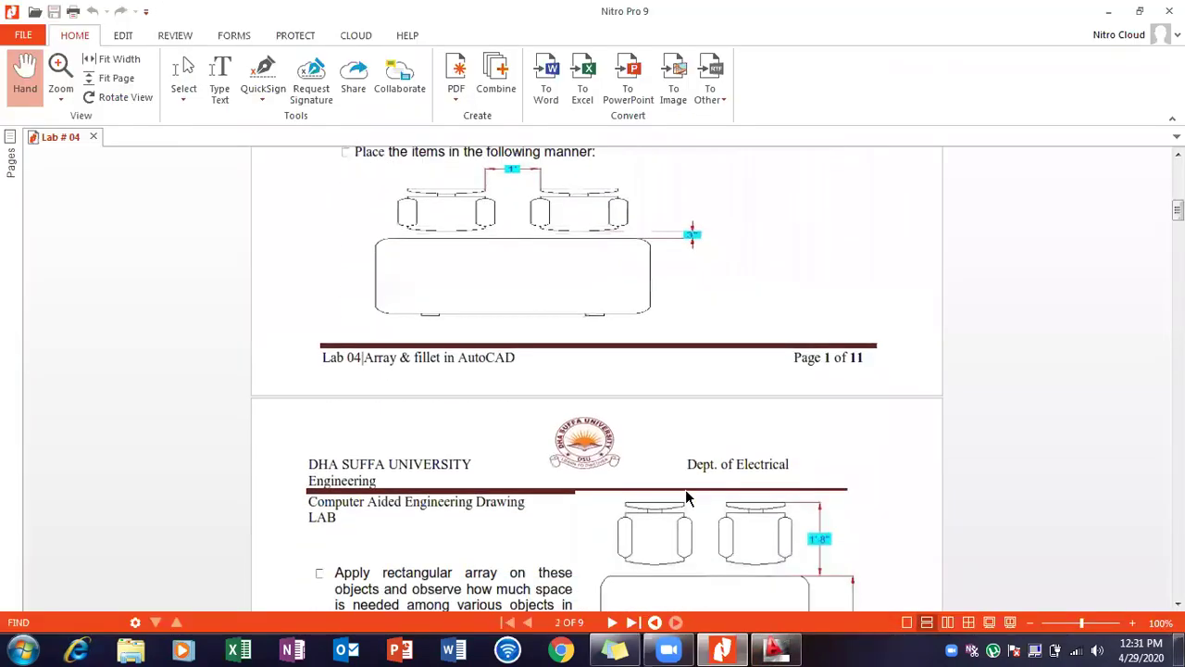
{"action": "scroll", "coordinate": [686, 495], "scroll_direction": "down", "scroll_amount": 2}
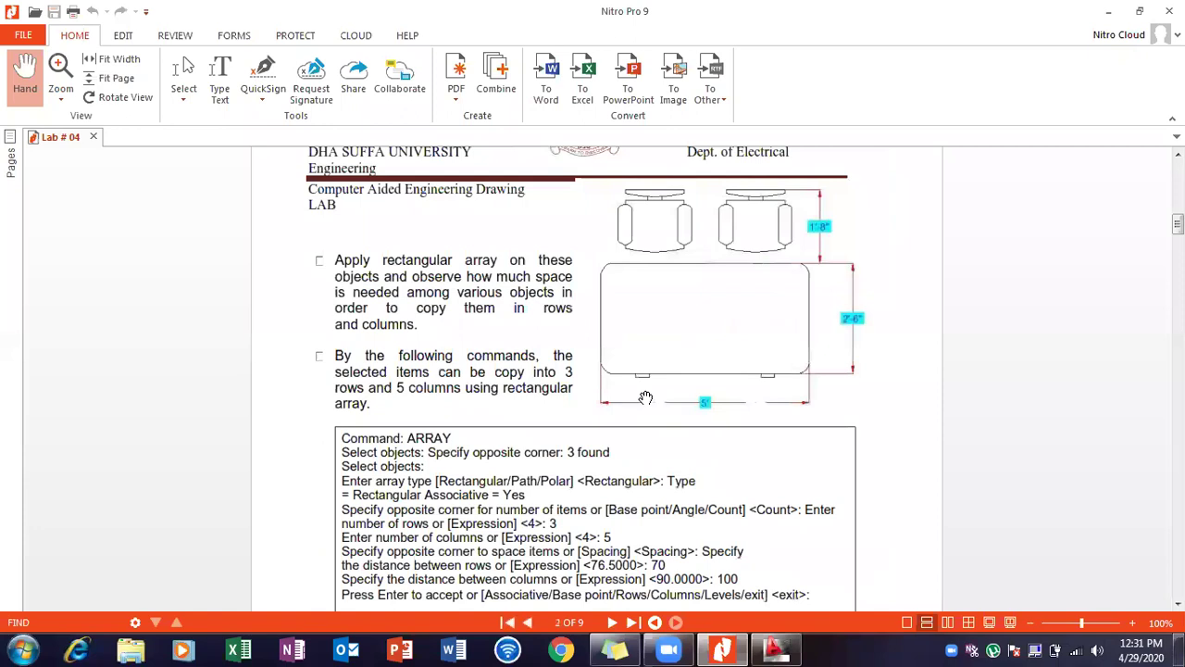
{"action": "scroll", "coordinate": [644, 398], "scroll_direction": "up", "scroll_amount": 2}
{"action": "scroll", "coordinate": [454, 380], "scroll_direction": "down", "scroll_amount": 3}
{"action": "scroll", "coordinate": [497, 328], "scroll_direction": "down", "scroll_amount": 3}
{"action": "scroll", "coordinate": [482, 324], "scroll_direction": "up", "scroll_amount": 3}
{"action": "scroll", "coordinate": [482, 290], "scroll_direction": "up", "scroll_amount": 6}
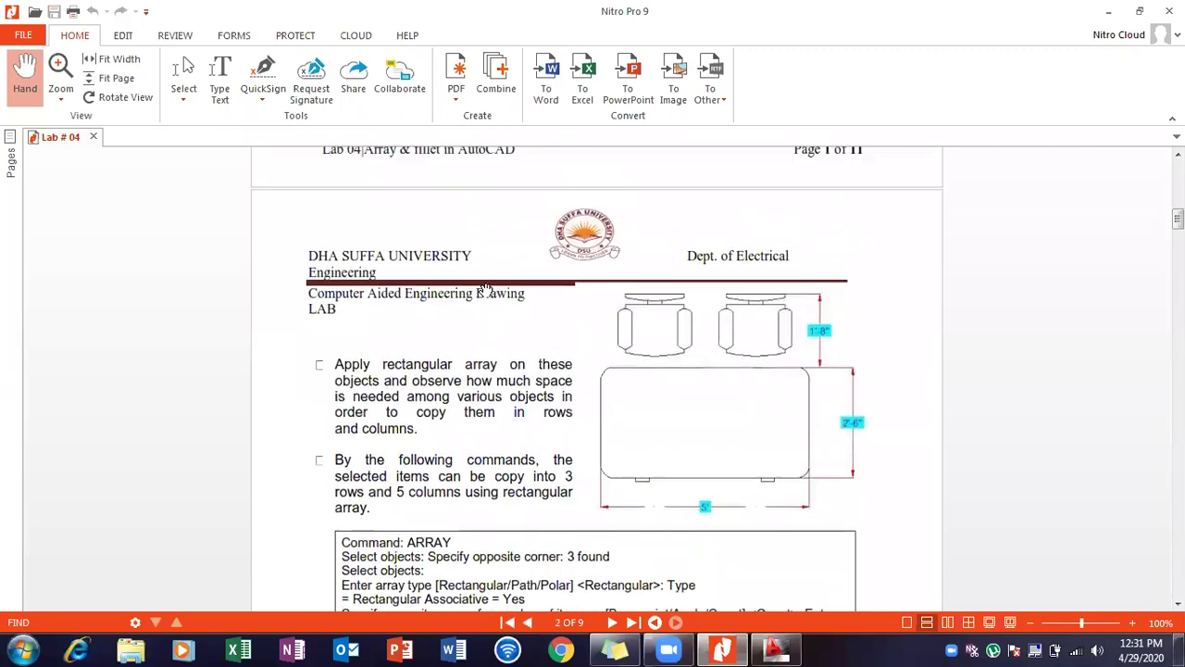
{"action": "scroll", "coordinate": [486, 290], "scroll_direction": "down", "scroll_amount": 3}
{"action": "scroll", "coordinate": [497, 428], "scroll_direction": "down", "scroll_amount": 2}
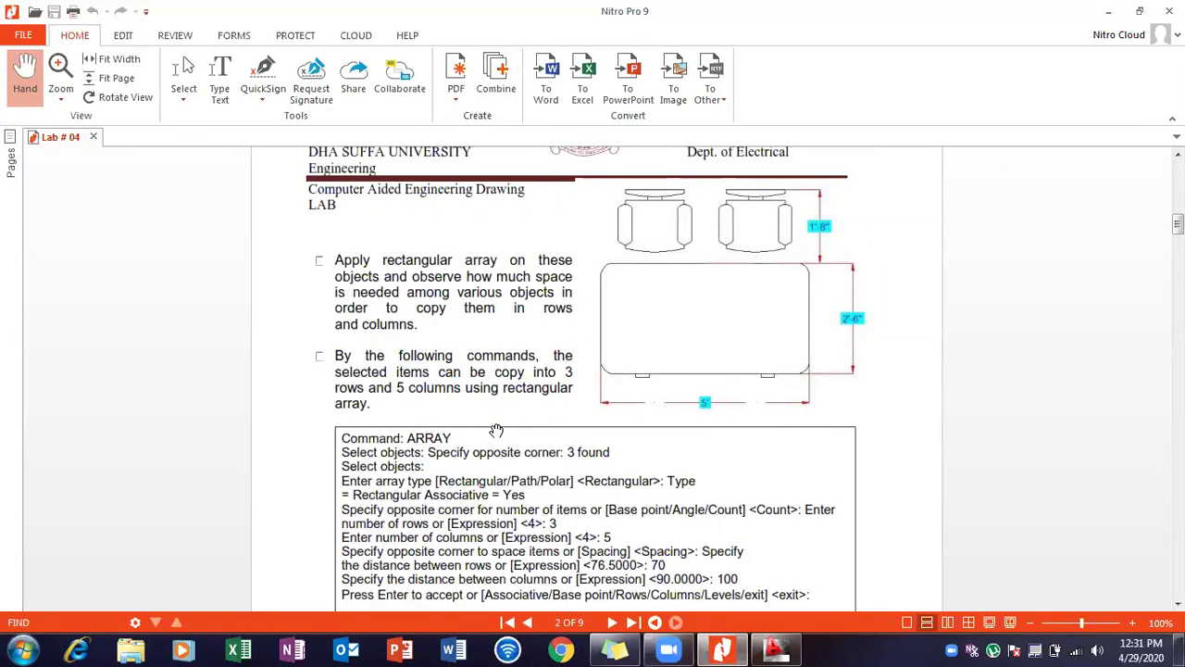
{"action": "scroll", "coordinate": [497, 430], "scroll_direction": "down", "scroll_amount": 9}
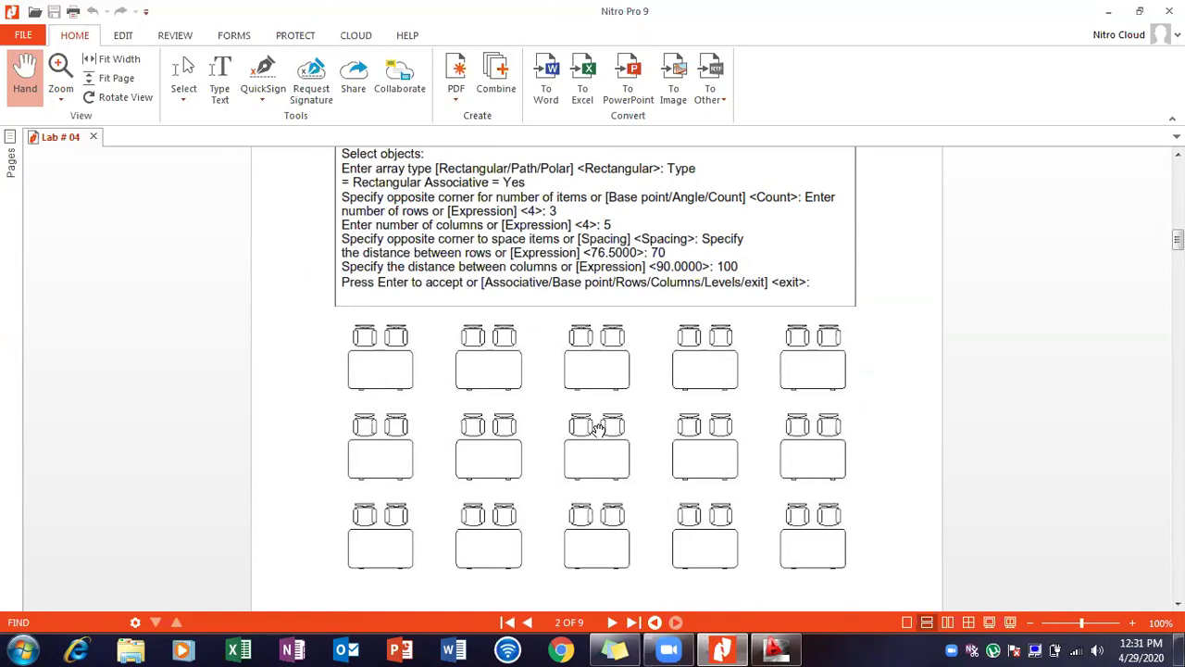
Step: Switch to AutoCAD, reopen DesignCenter and start inserting the Desk - 30 x 60 in. block
{"action": "left_click", "coordinate": [783, 648]}
{"action": "left_click", "coordinate": [784, 648]}
{"action": "left_click", "coordinate": [793, 647]}
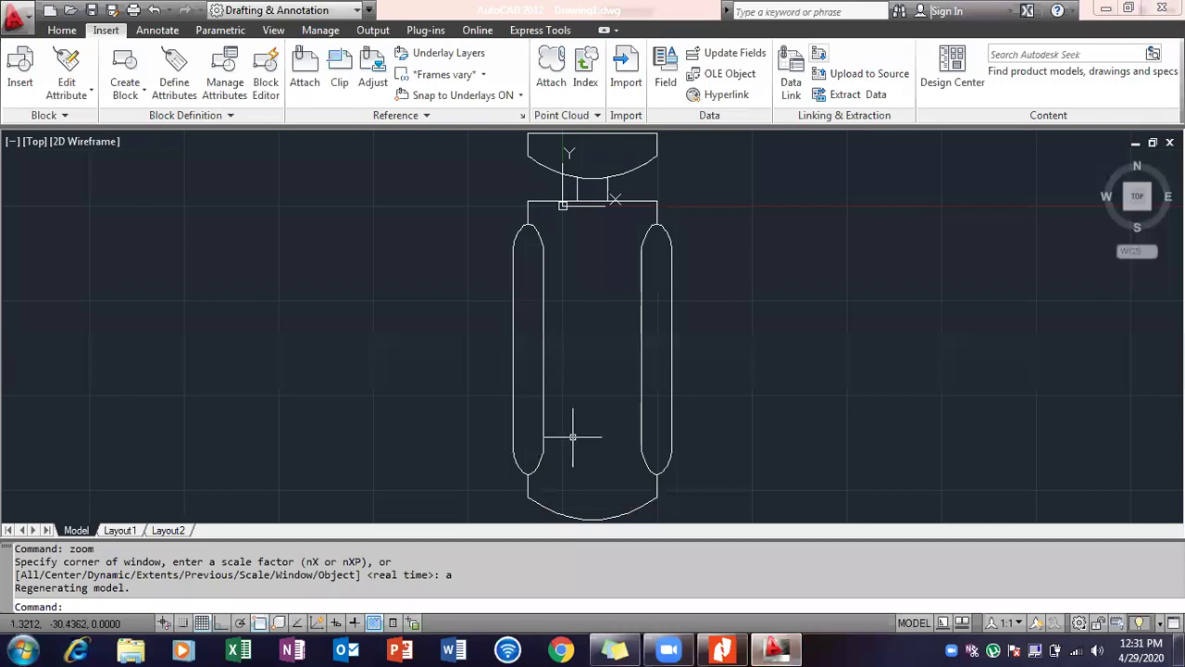
{"action": "scroll", "coordinate": [573, 437], "scroll_direction": "down", "scroll_amount": 4}
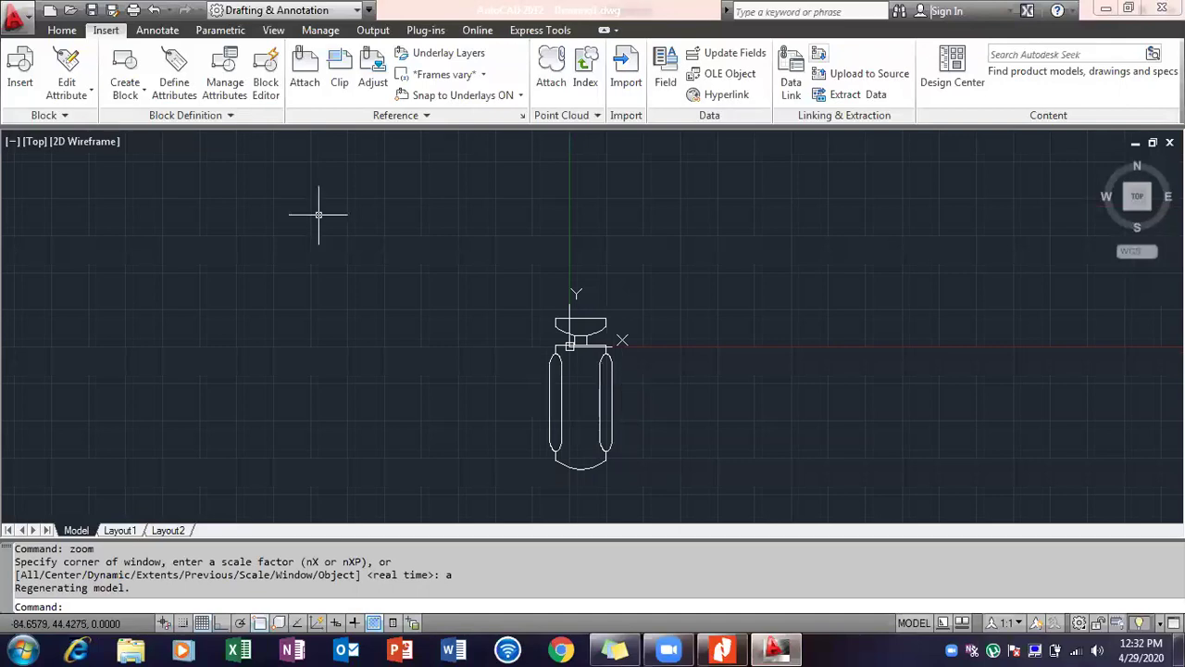
{"action": "left_click", "coordinate": [952, 67]}
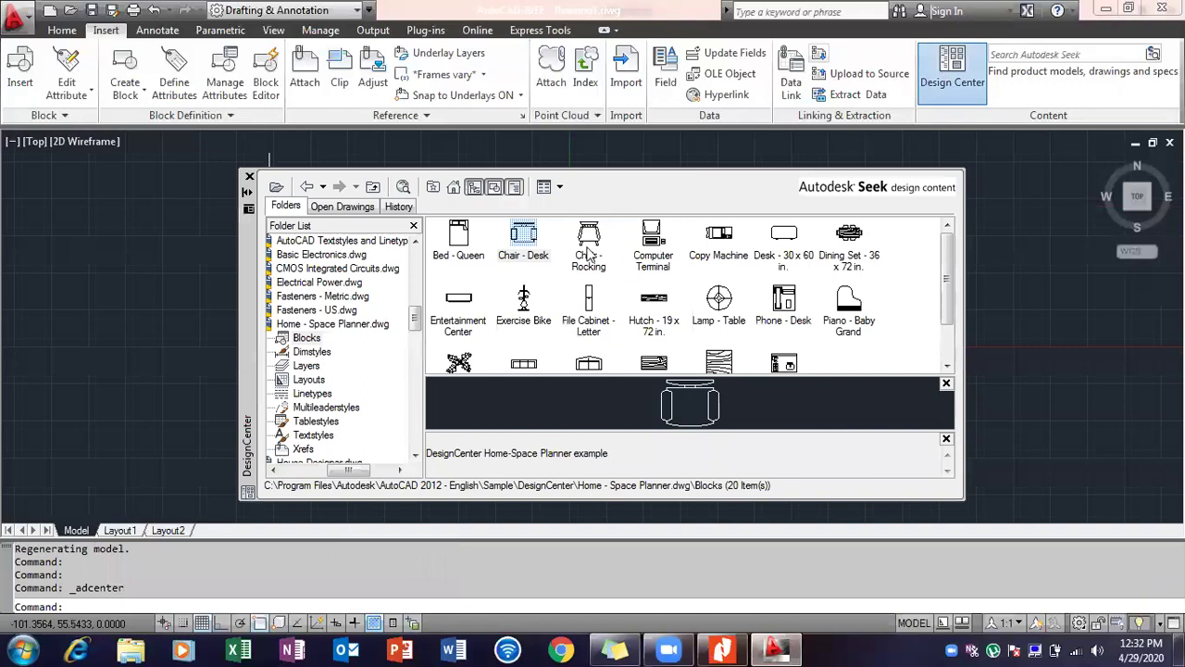
{"action": "left_click", "coordinate": [774, 256]}
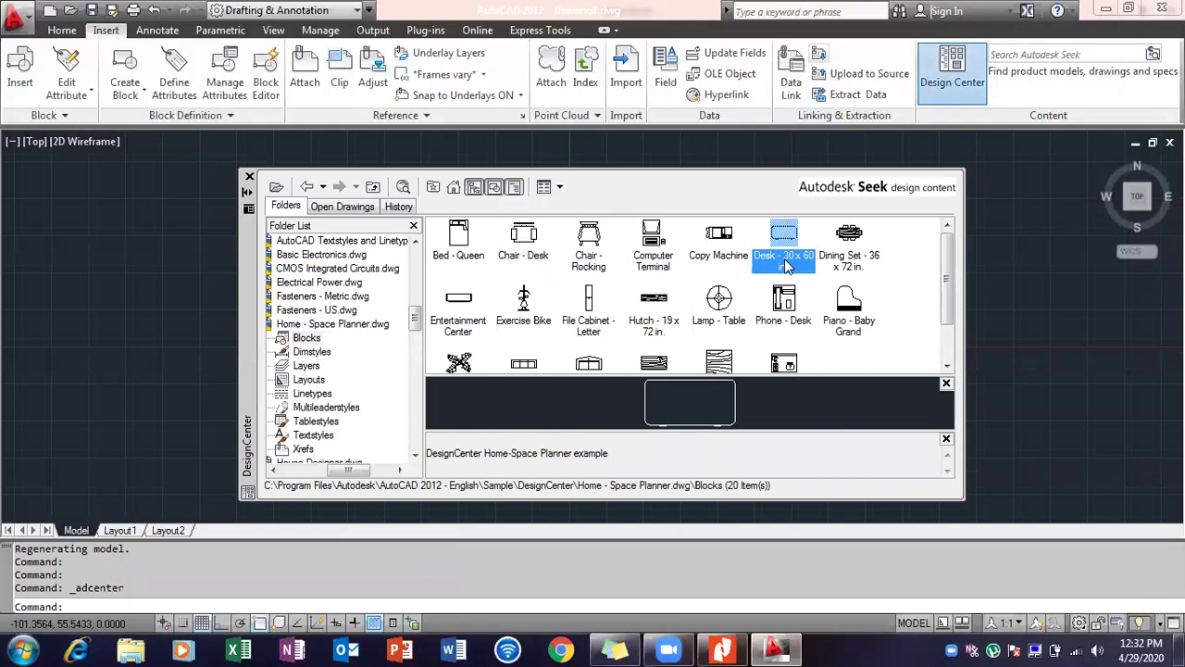
{"action": "double_click", "coordinate": [786, 247]}
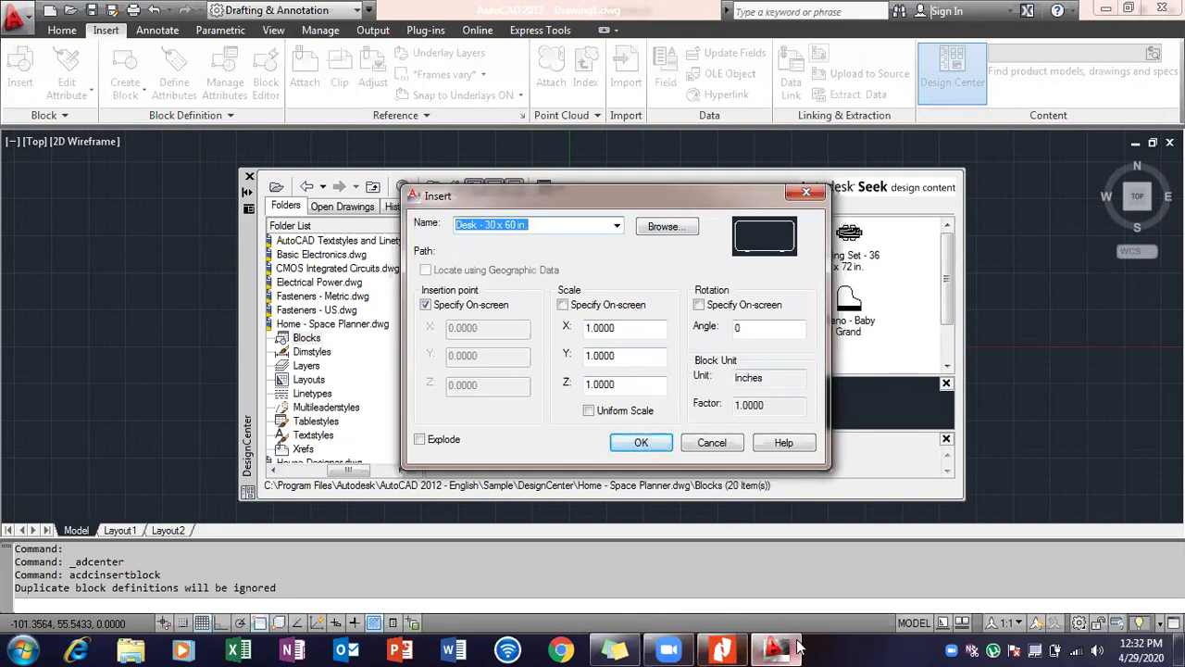
Step: Check the placement diagram in the Nitro Pro manual, and place the desk block at scale 1 in AutoCAD's open area beside DesignCenter
{"action": "left_click", "coordinate": [741, 646]}
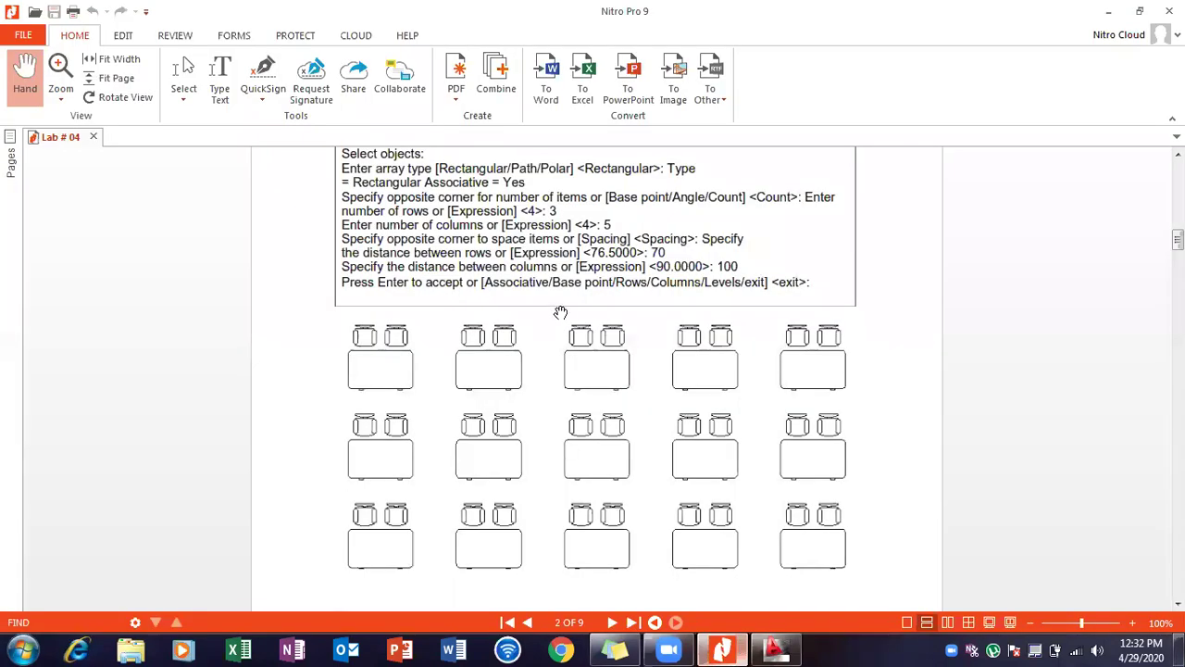
{"action": "scroll", "coordinate": [560, 312], "scroll_direction": "up", "scroll_amount": 10}
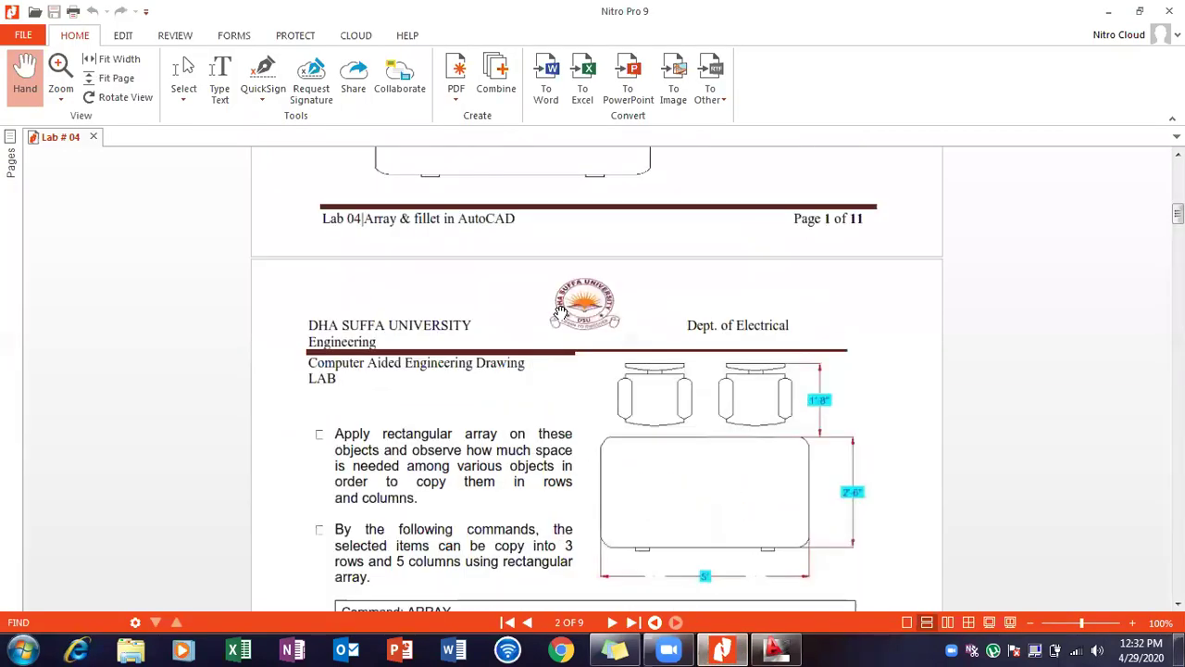
{"action": "scroll", "coordinate": [560, 312], "scroll_direction": "up", "scroll_amount": 5}
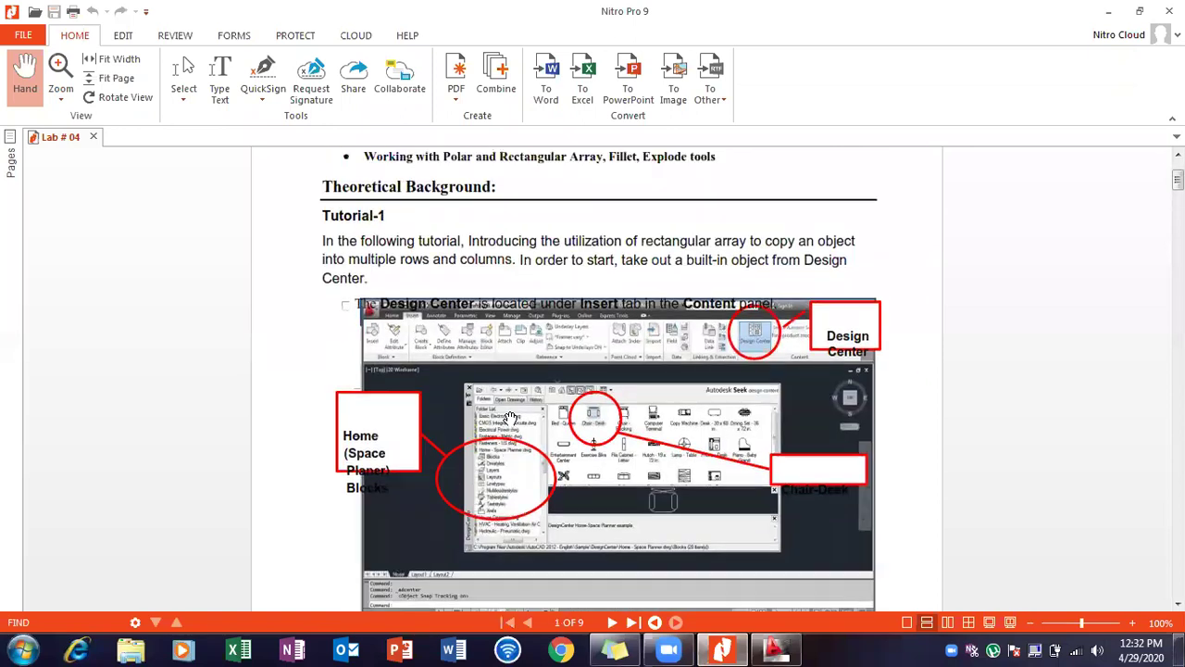
{"action": "scroll", "coordinate": [510, 419], "scroll_direction": "down", "scroll_amount": 5}
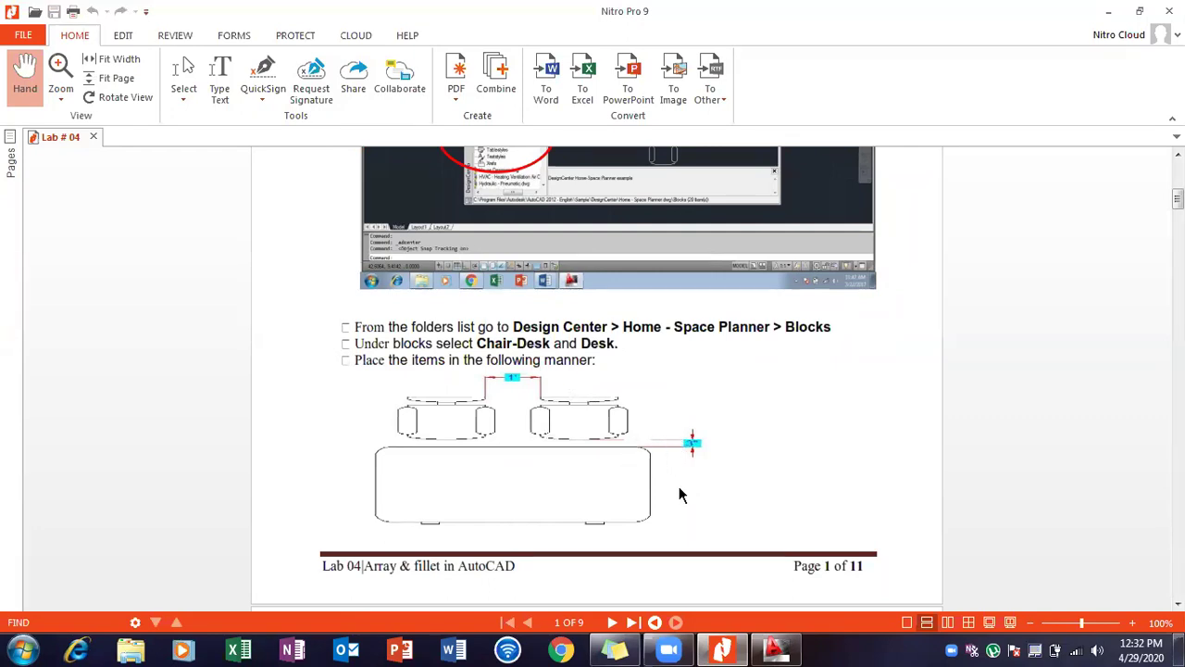
{"action": "left_click", "coordinate": [727, 648]}
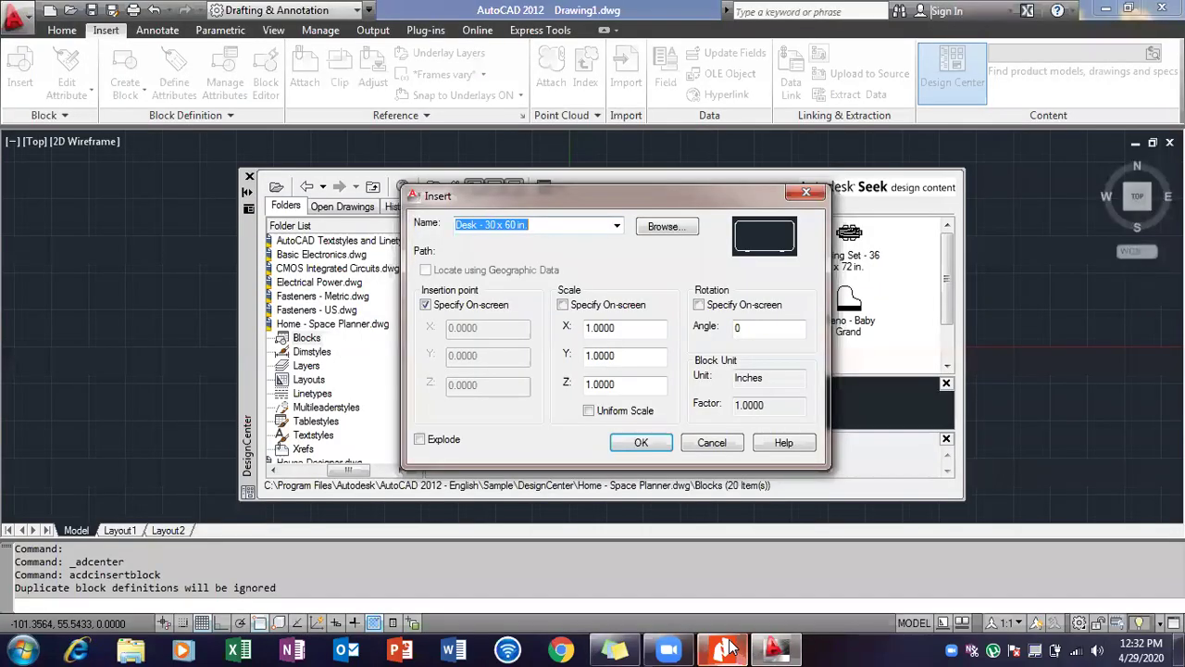
{"action": "left_click", "coordinate": [661, 443]}
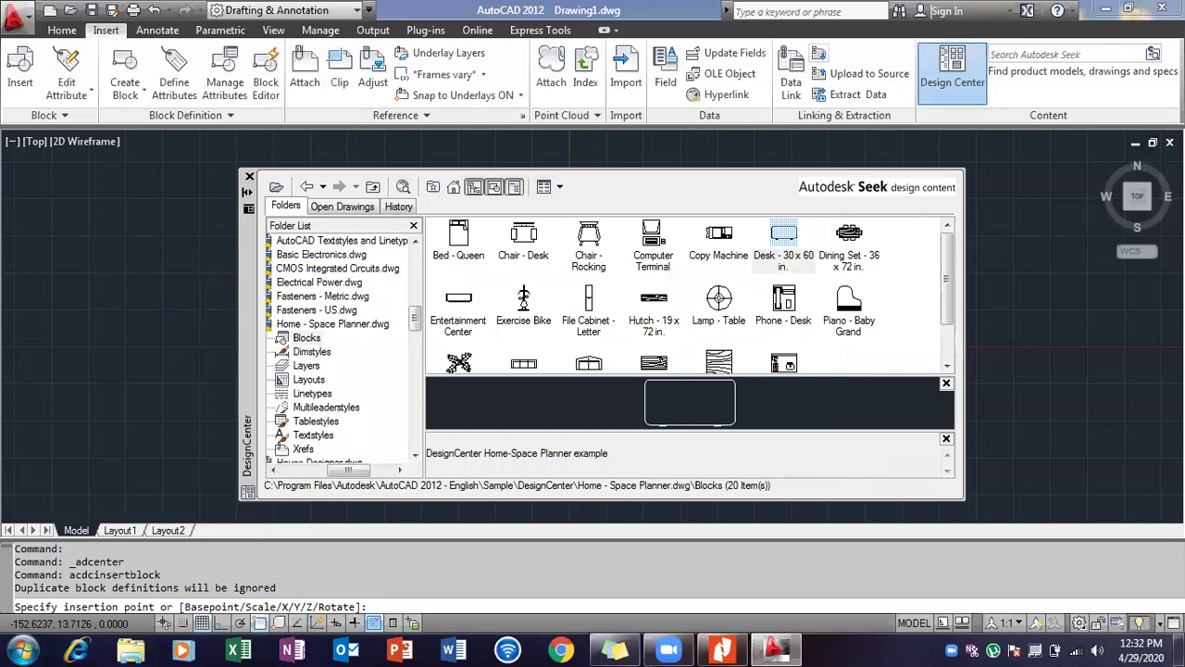
{"action": "left_click", "coordinate": [117, 305]}
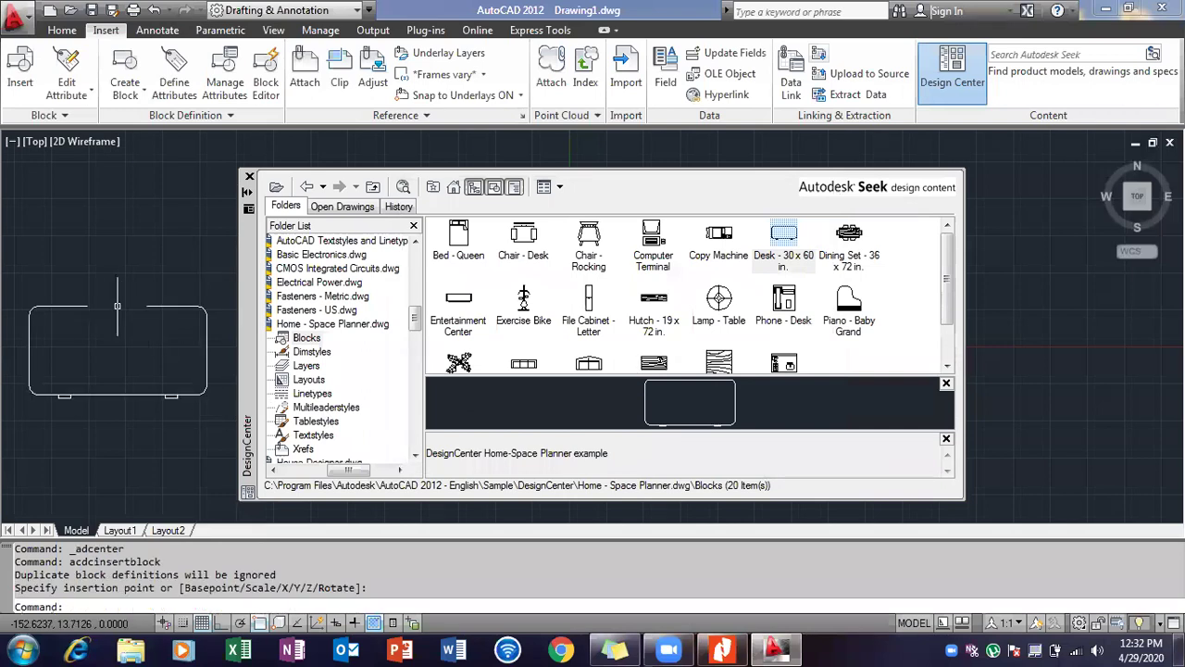
Step: Insert a Chair - Desk block at scale 1 with 0 rotation above the left half of the desk
{"action": "left_click", "coordinate": [521, 239]}
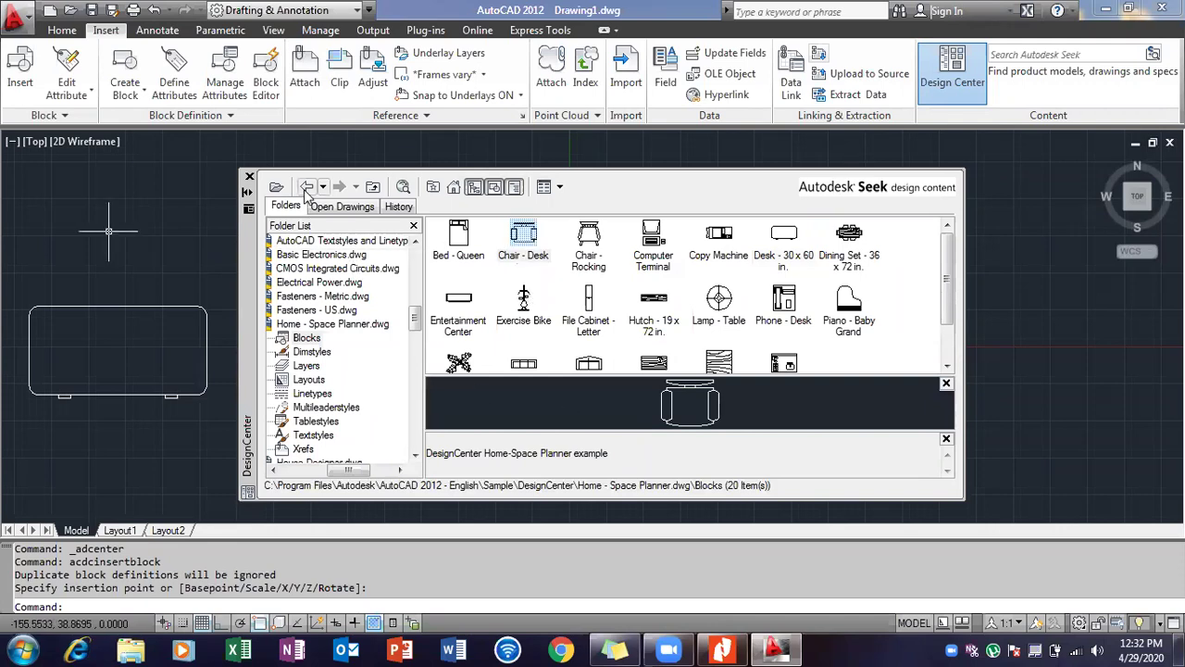
{"action": "double_click", "coordinate": [523, 233]}
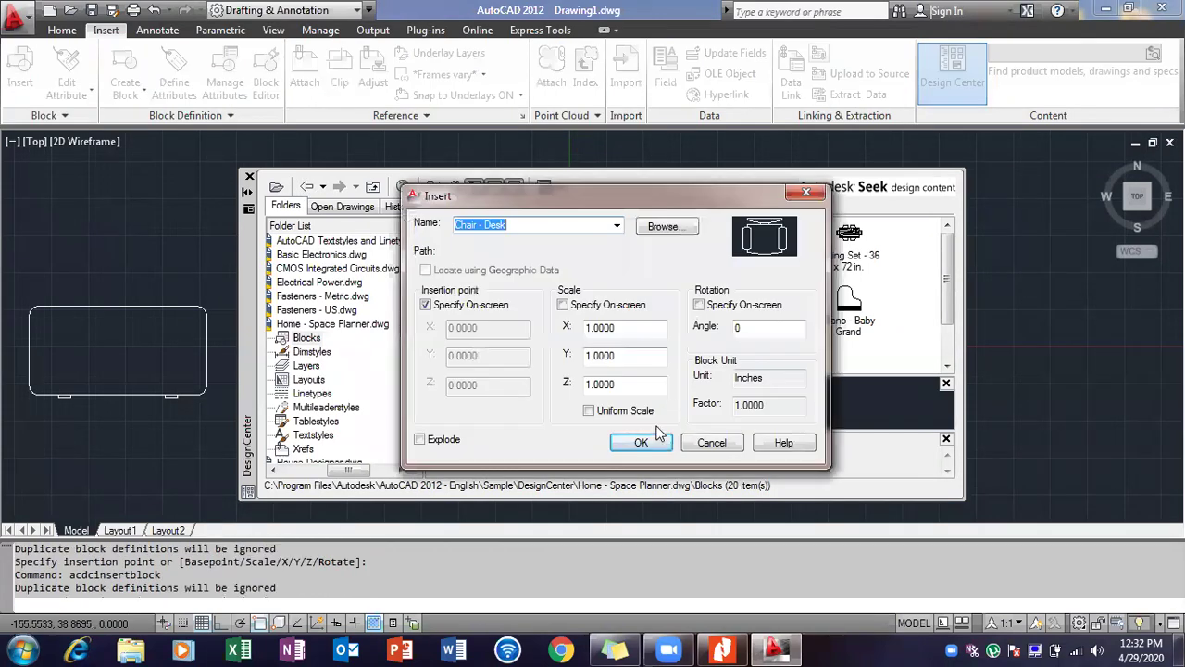
{"action": "left_click", "coordinate": [649, 443]}
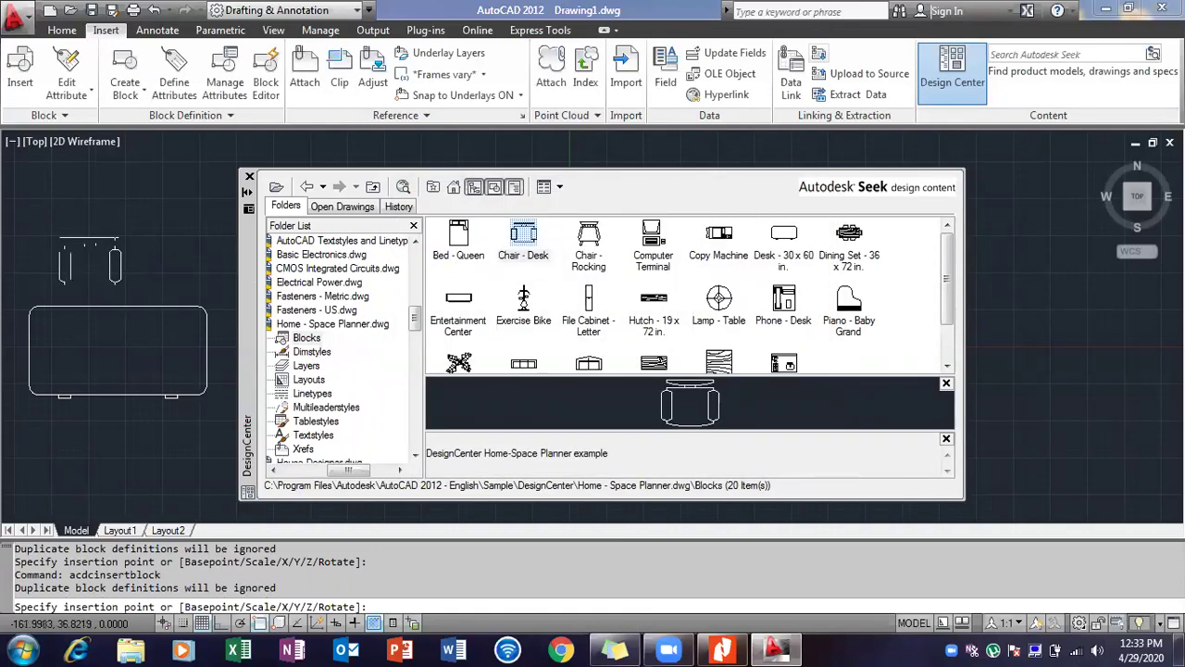
{"action": "left_click", "coordinate": [90, 239]}
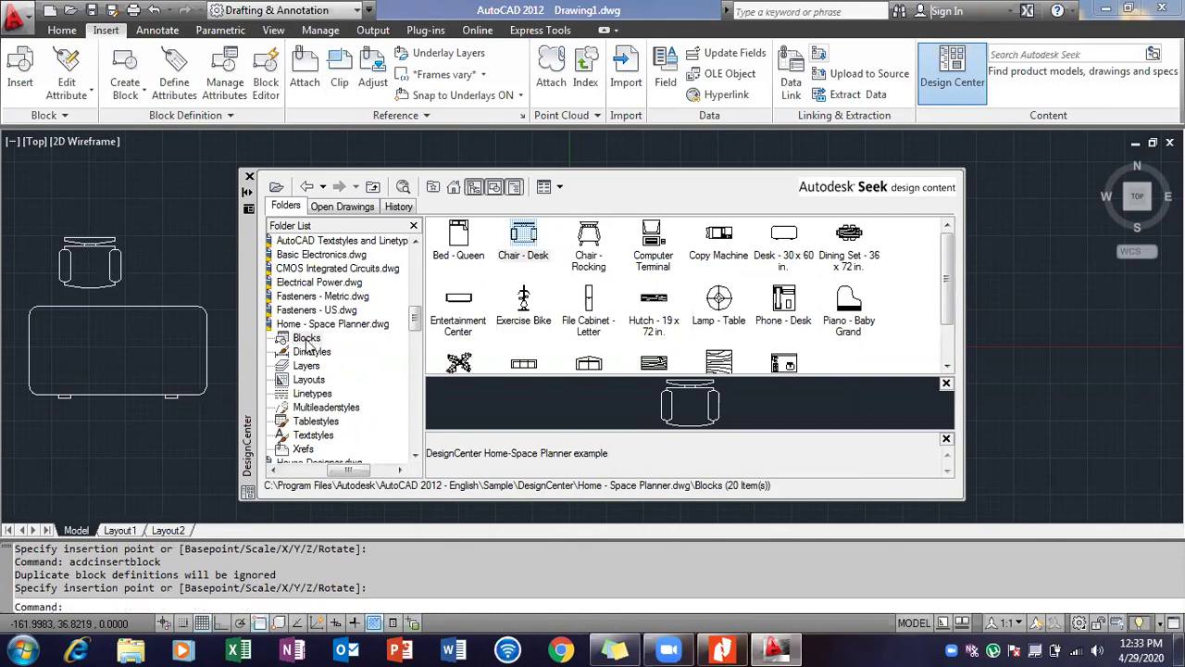
Step: Insert a second Chair - Desk block at scale 1 above the right half of the desk, level with the first chair
{"action": "left_click", "coordinate": [533, 239]}
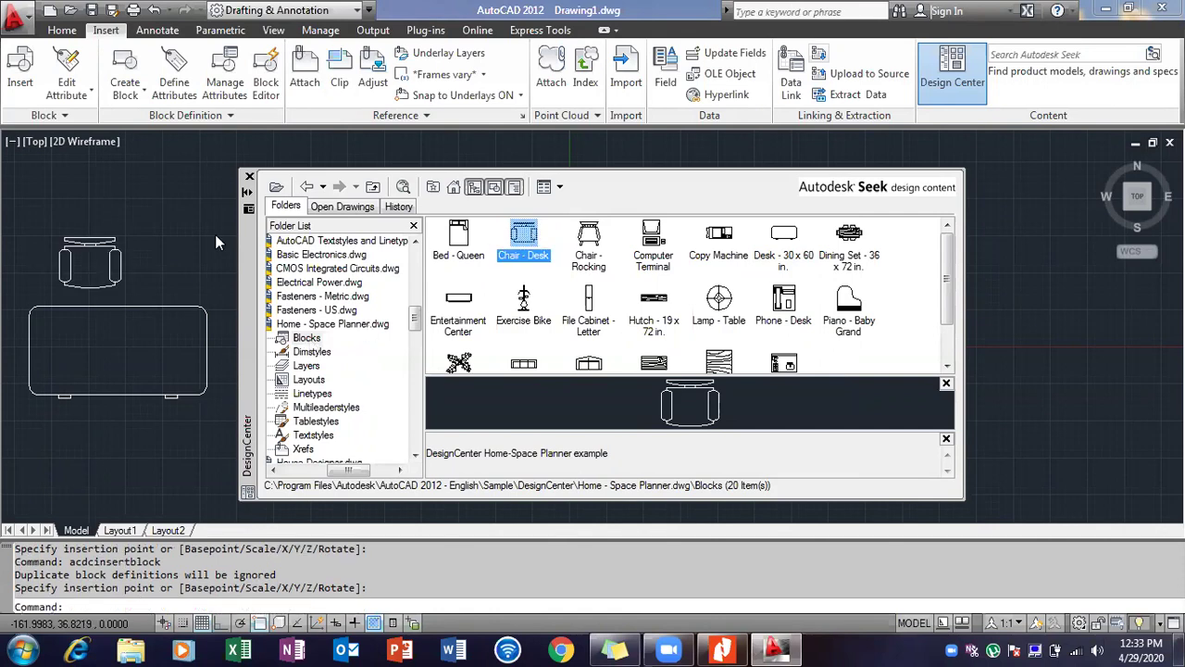
{"action": "double_click", "coordinate": [522, 239]}
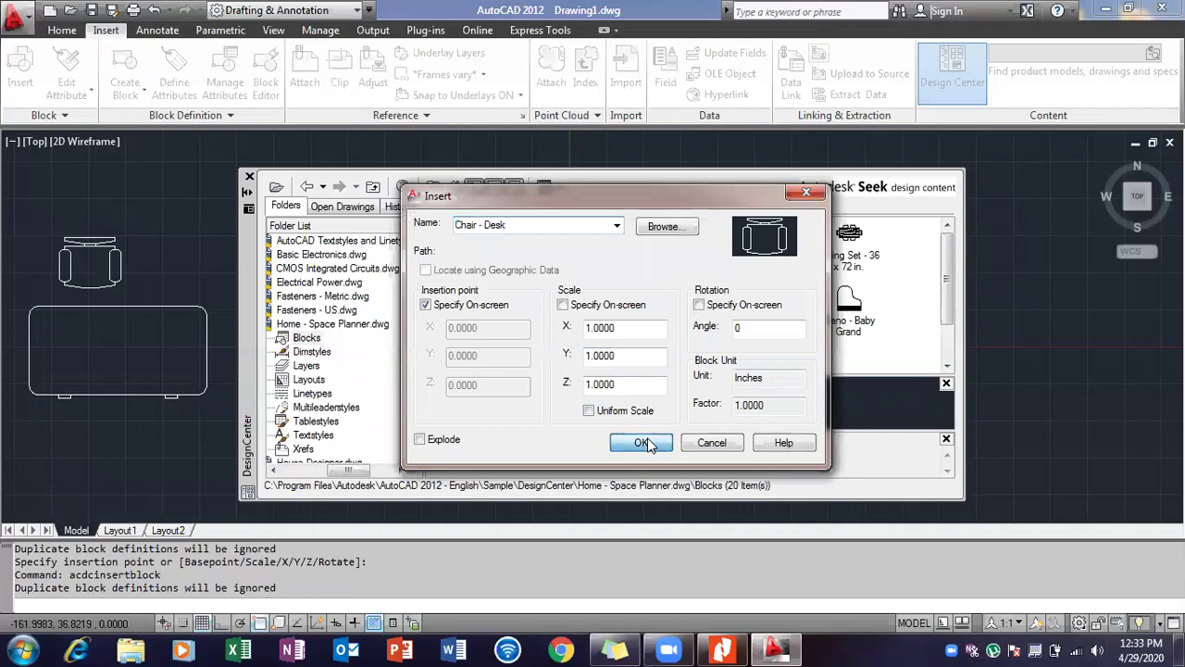
{"action": "key", "text": "Return"}
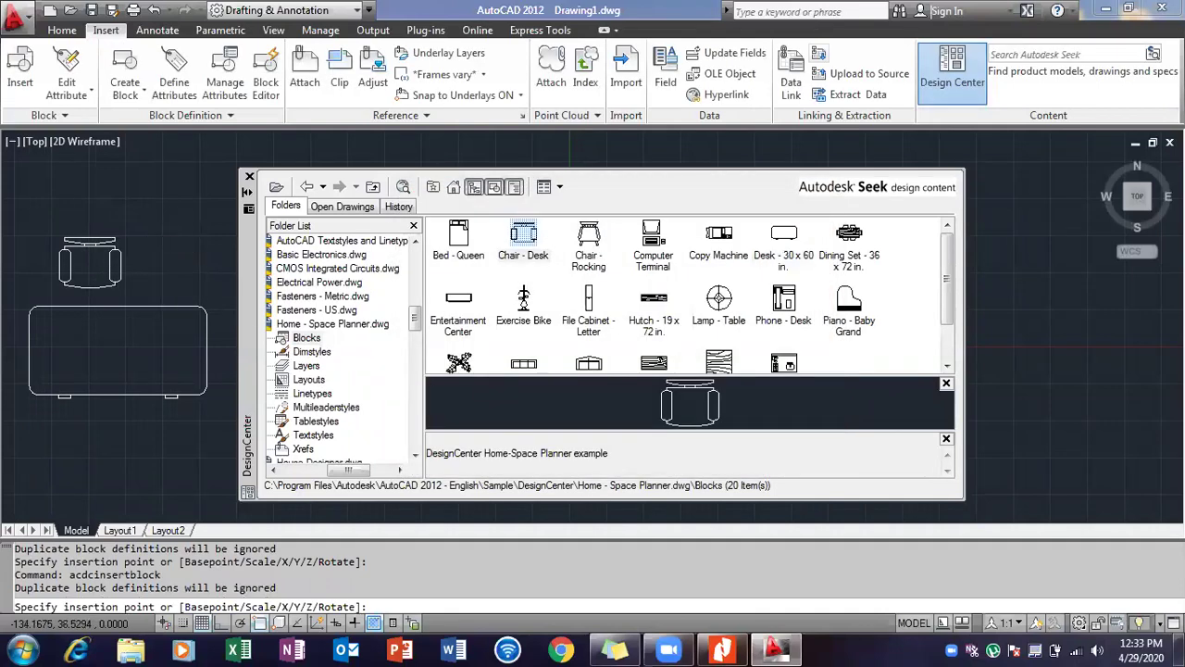
{"action": "left_click", "coordinate": [176, 237]}
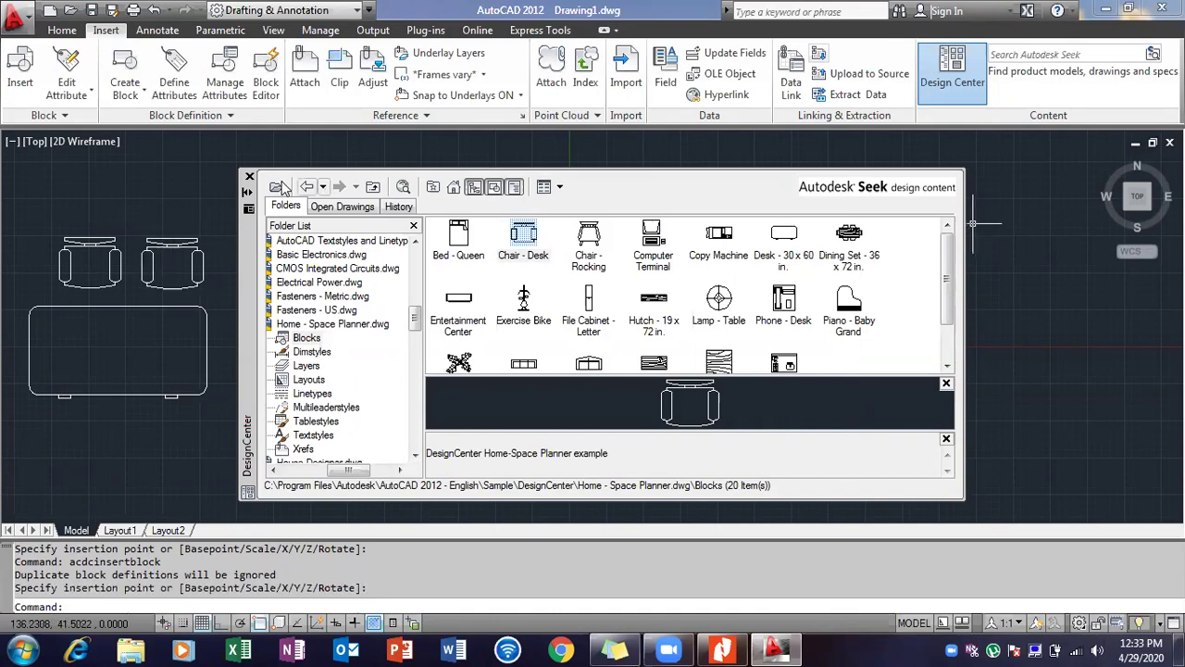
Step: Close DesignCenter and delete the stretched chair block near the origin
{"action": "left_click", "coordinate": [250, 177]}
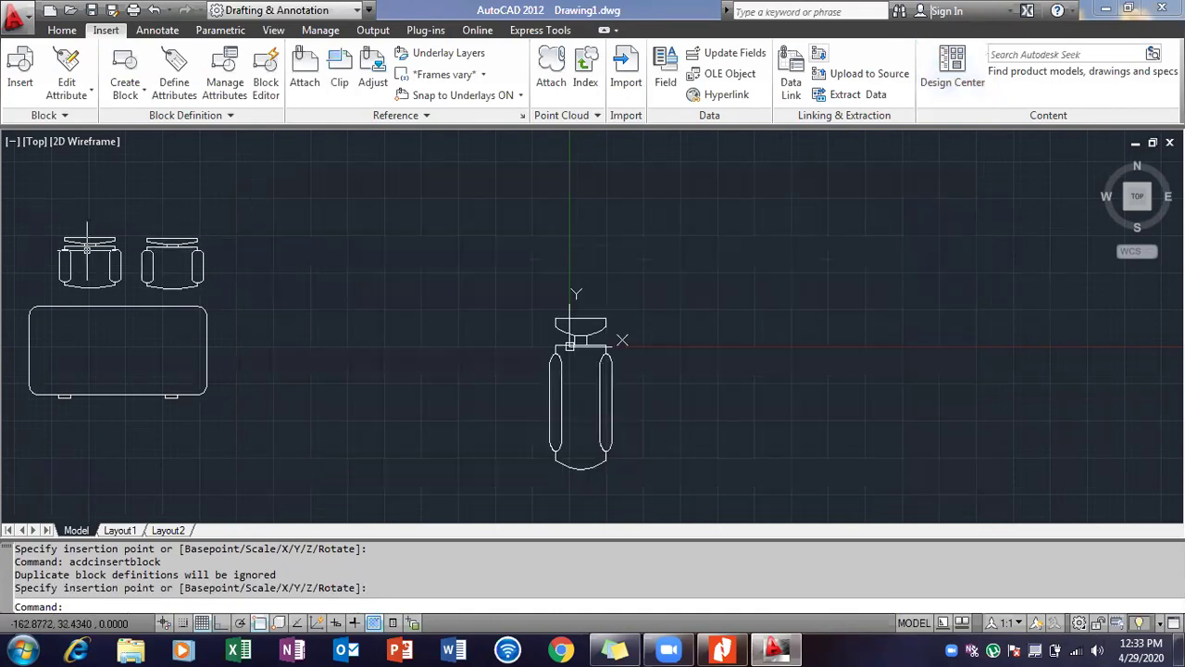
{"action": "left_click", "coordinate": [512, 314]}
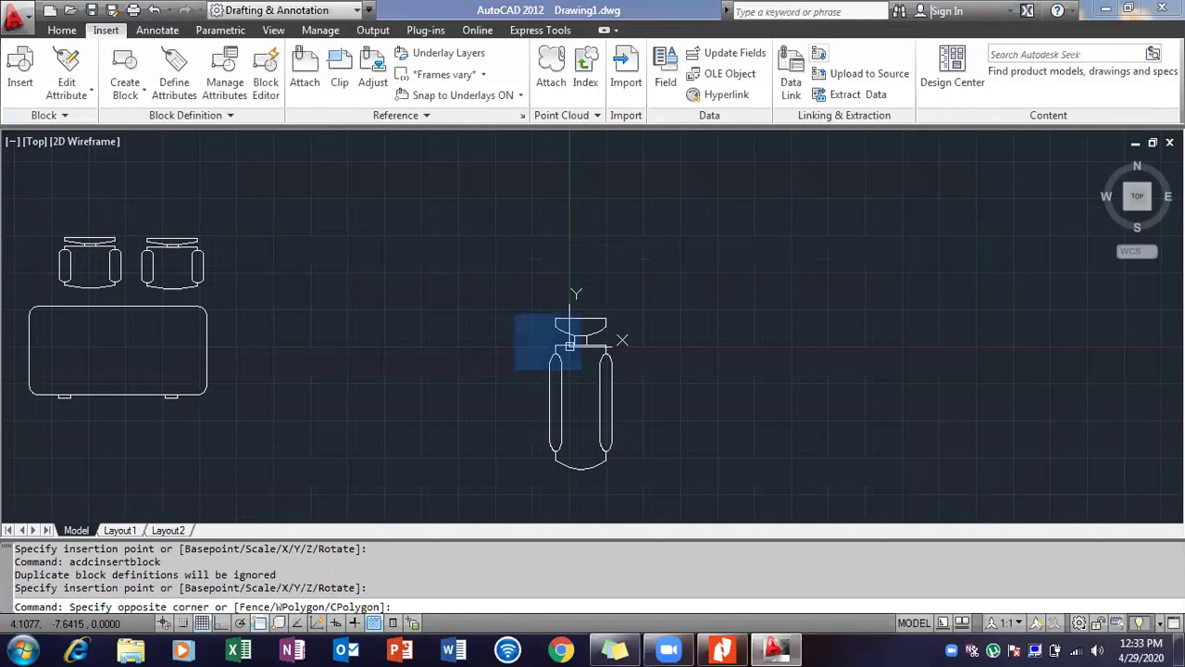
{"action": "left_click", "coordinate": [697, 522]}
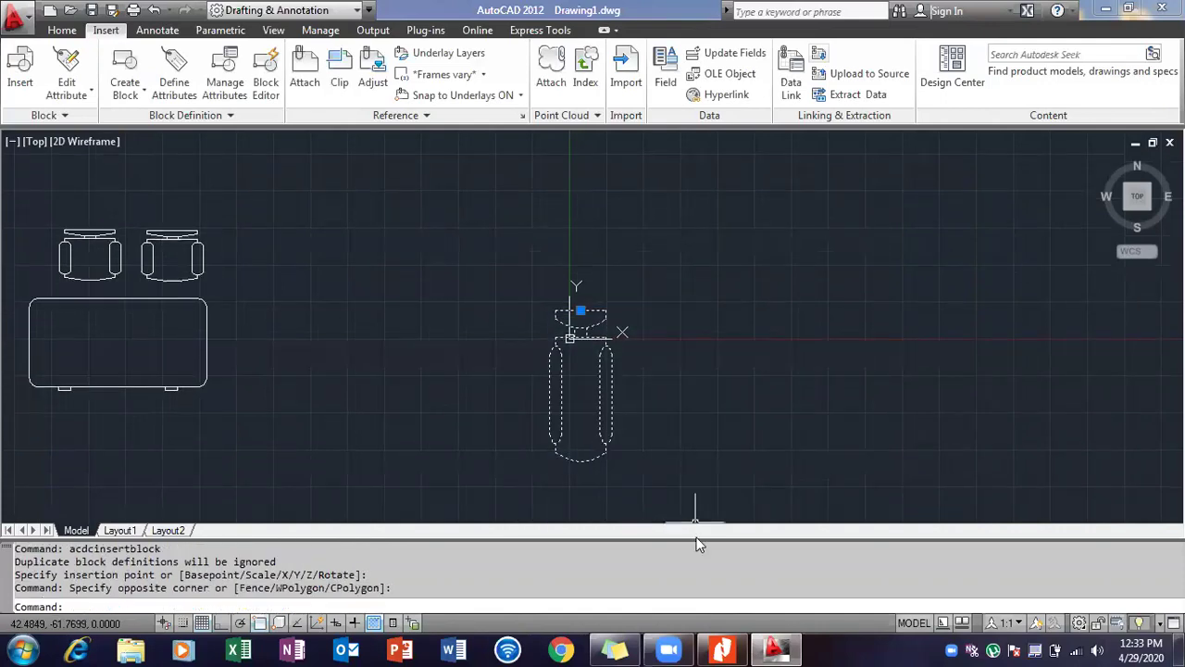
{"action": "key", "text": "Delete"}
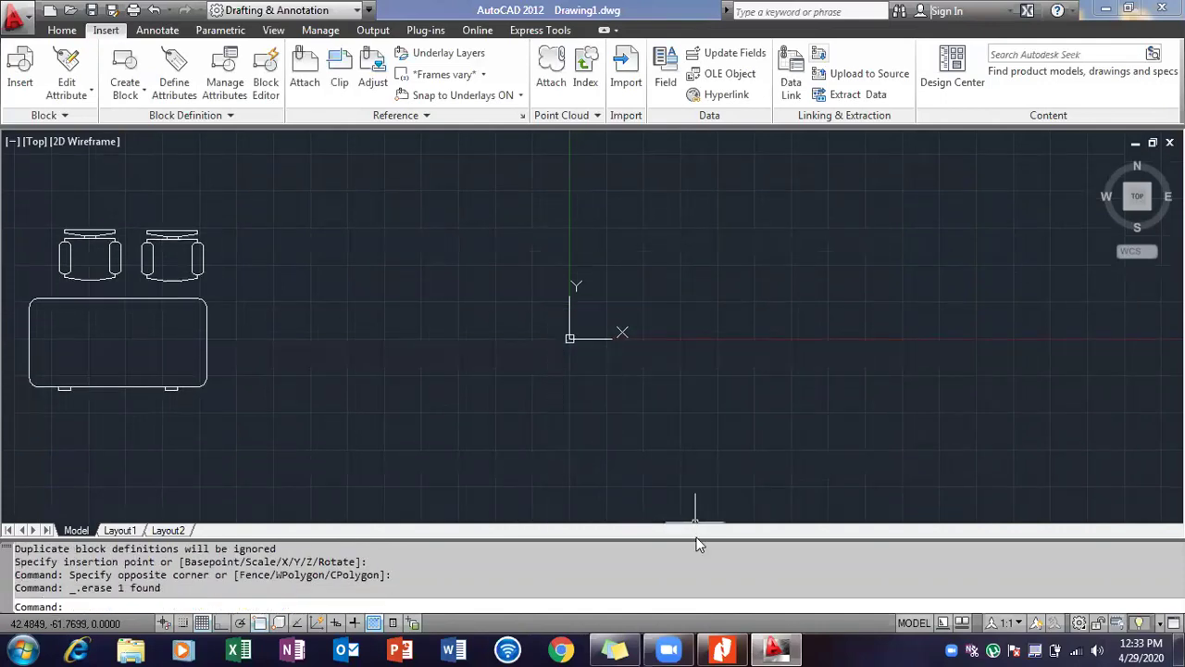
{"action": "left_click", "coordinate": [14, 205]}
{"action": "left_click", "coordinate": [377, 451]}
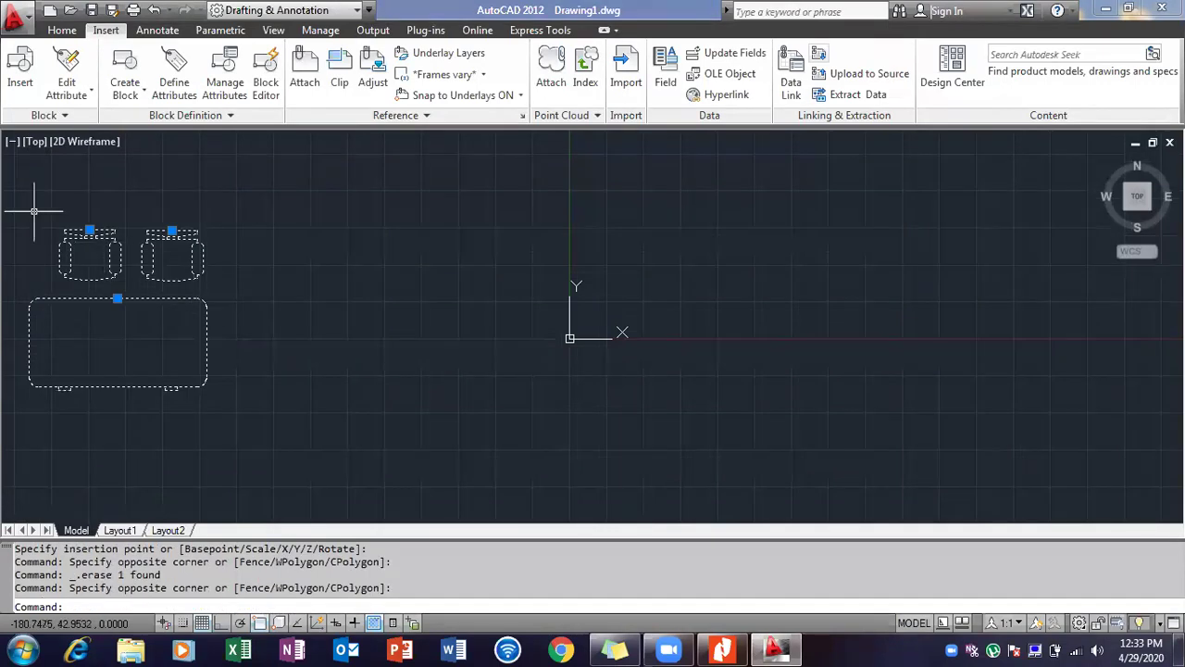
{"action": "key", "text": "Escape"}
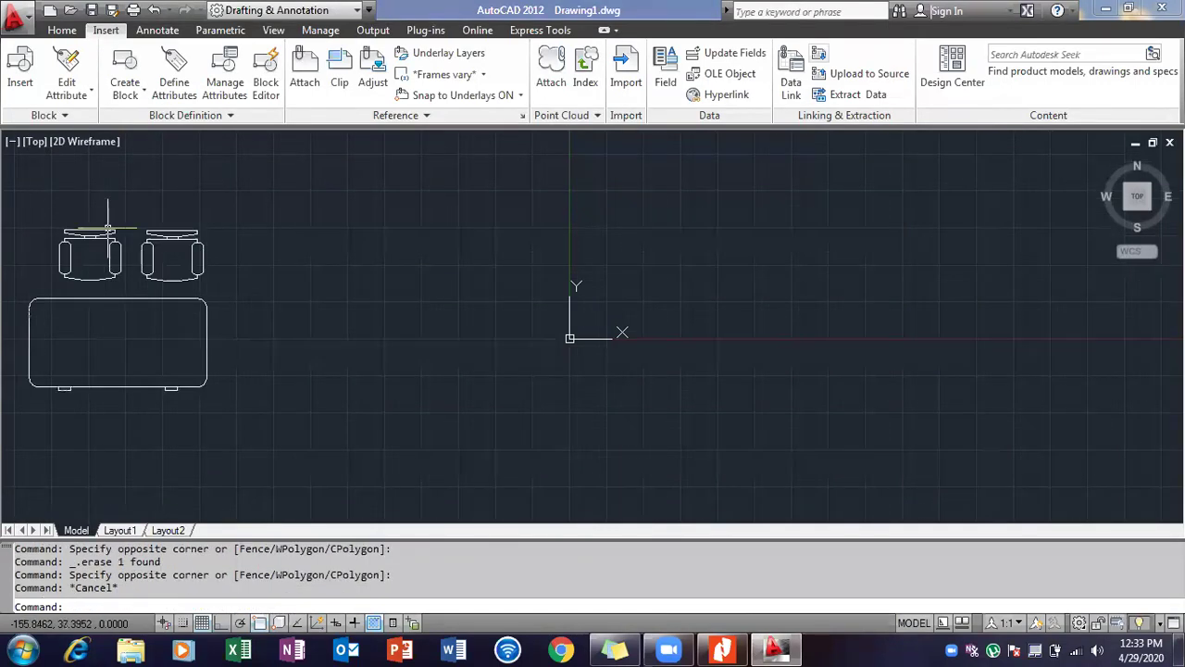
Step: Move the two chairs slightly left above the desk, keeping them level with each other
{"action": "right_click", "coordinate": [305, 304]}
{"action": "left_click", "coordinate": [365, 456]}
{"action": "left_click_drag", "start_coordinate": [352, 361], "coordinate": [797, 380]}
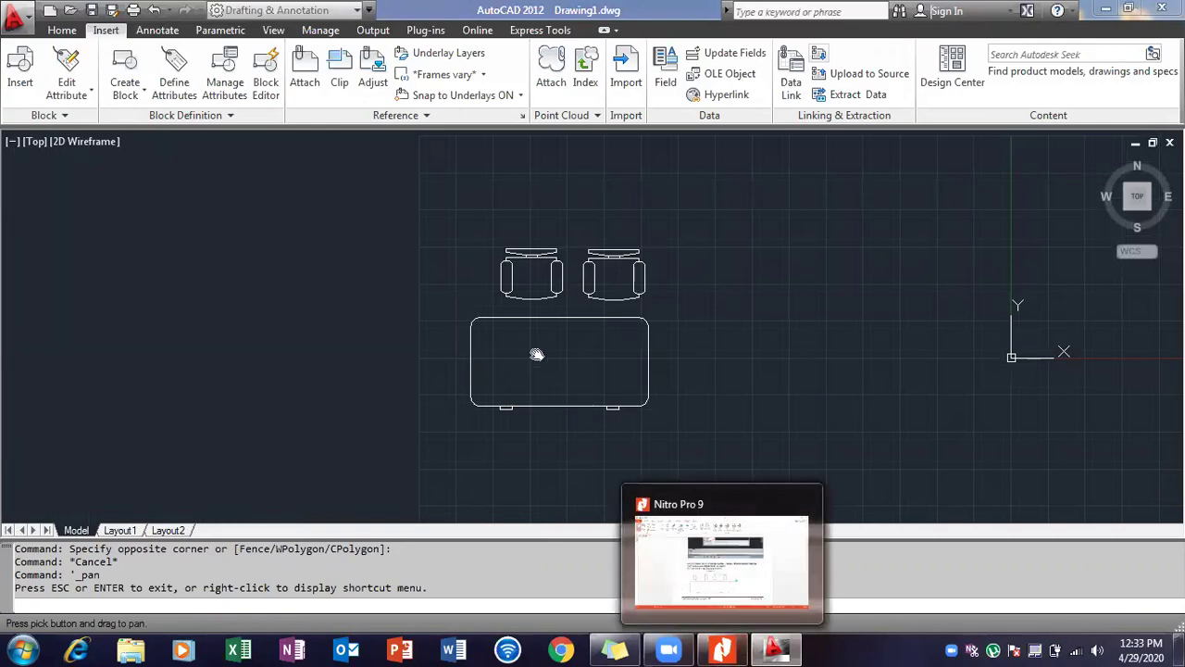
{"action": "key", "text": "Escape"}
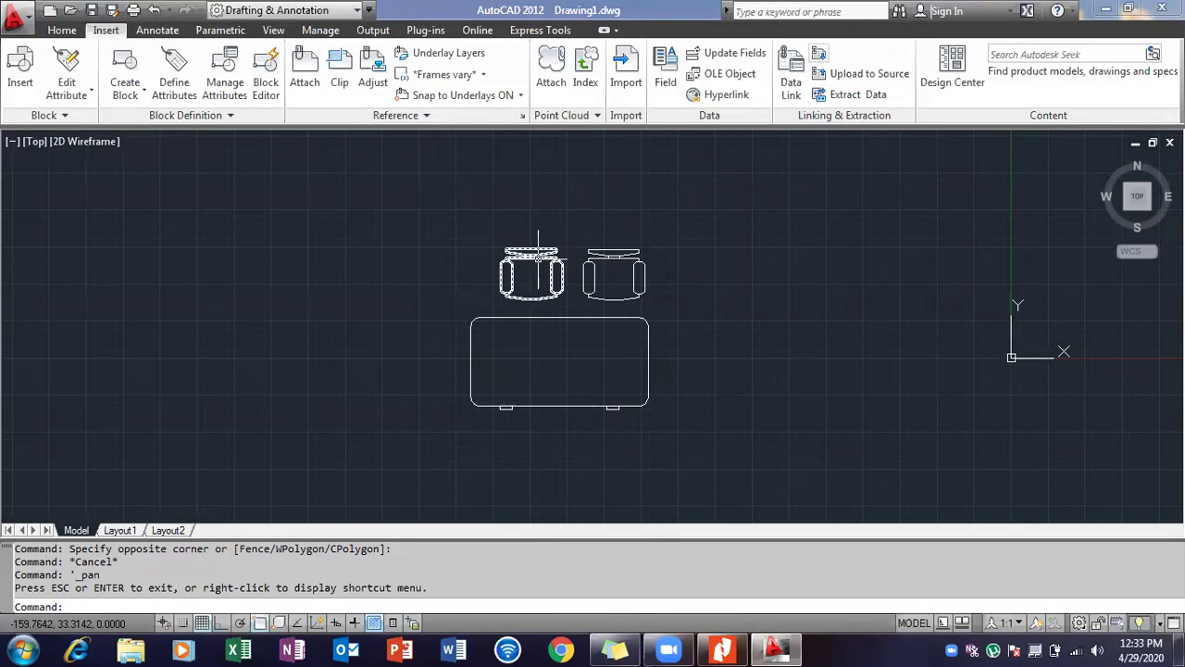
{"action": "left_click", "coordinate": [538, 260]}
{"action": "left_click_drag", "start_coordinate": [516, 259], "coordinate": [488, 273]}
{"action": "left_click", "coordinate": [595, 252]}
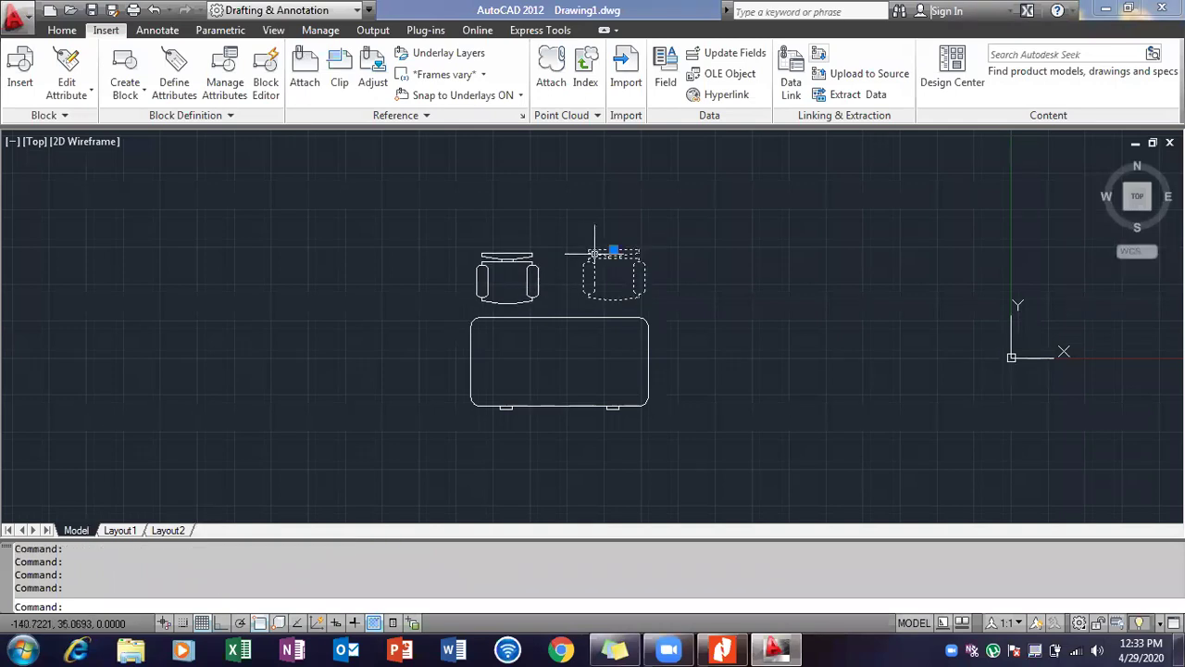
{"action": "left_click_drag", "start_coordinate": [600, 268], "coordinate": [576, 267]}
Step: Shift the desk slightly left so it sits centred below the two chairs, and leave nothing selected
{"action": "left_click", "coordinate": [591, 318]}
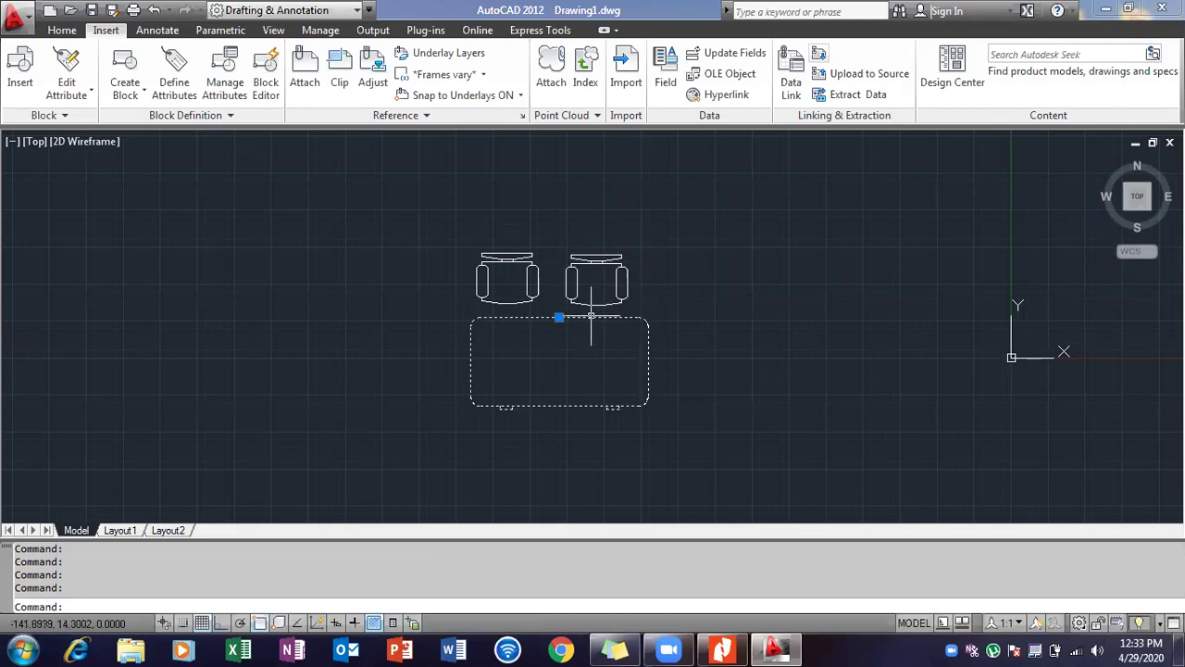
{"action": "left_click_drag", "start_coordinate": [591, 317], "coordinate": [579, 318]}
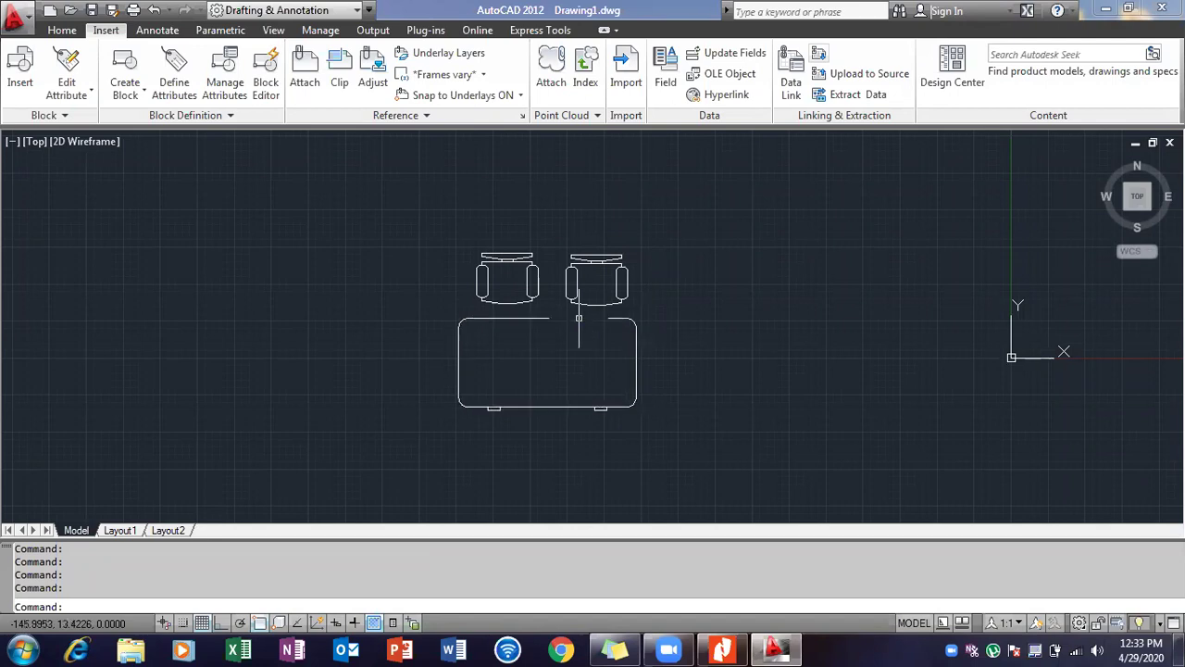
{"action": "left_click", "coordinate": [698, 330]}
{"action": "left_click", "coordinate": [659, 313]}
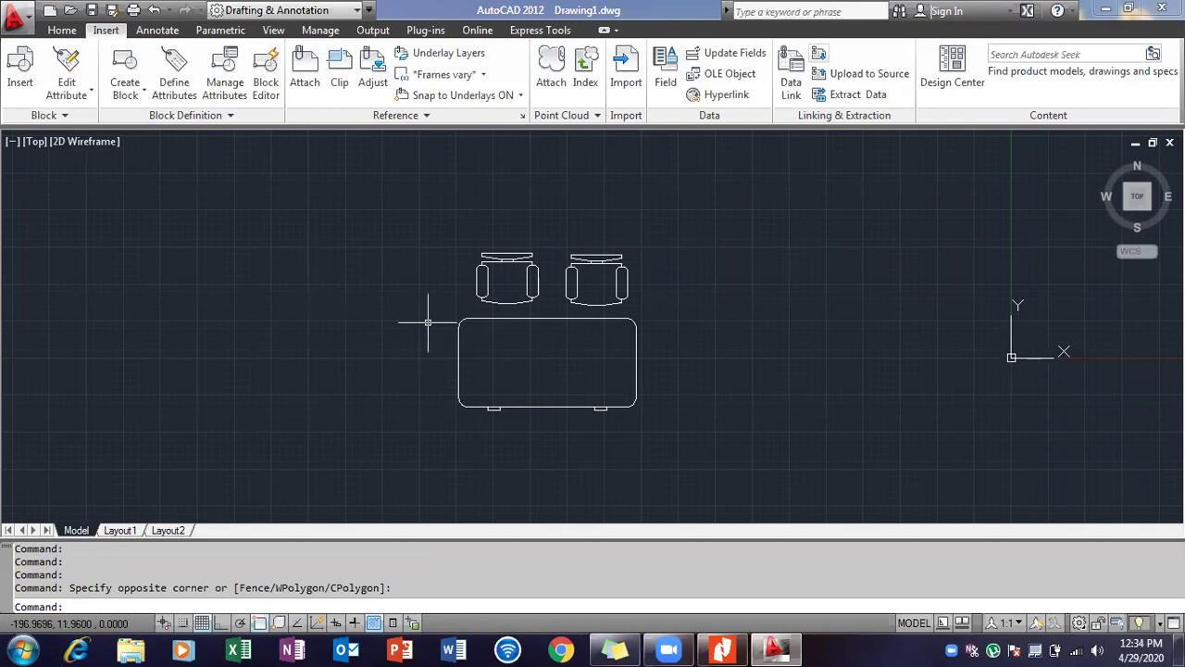
Step: Switch to Nitro Pro and examine the manual's rectangular array commands and layout, then skim the polar array tutorial pages
{"action": "left_click", "coordinate": [723, 648]}
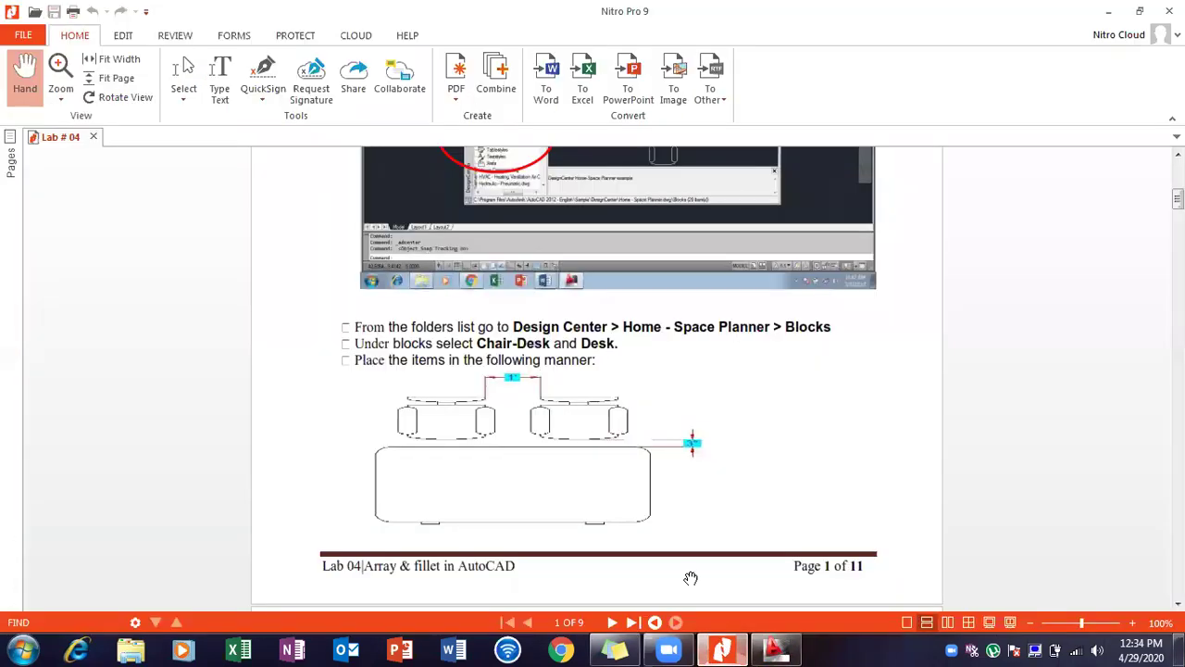
{"action": "scroll", "coordinate": [631, 422], "scroll_direction": "down", "scroll_amount": 10}
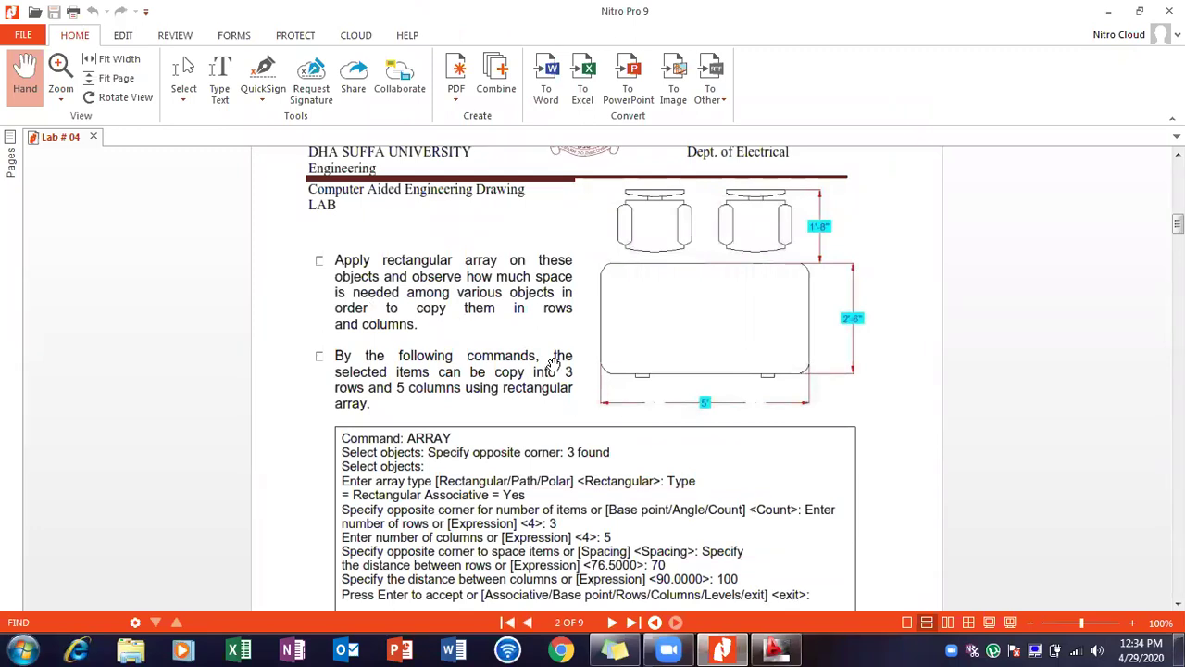
{"action": "scroll", "coordinate": [553, 364], "scroll_direction": "down", "scroll_amount": 3}
{"action": "scroll", "coordinate": [550, 451], "scroll_direction": "down", "scroll_amount": 3}
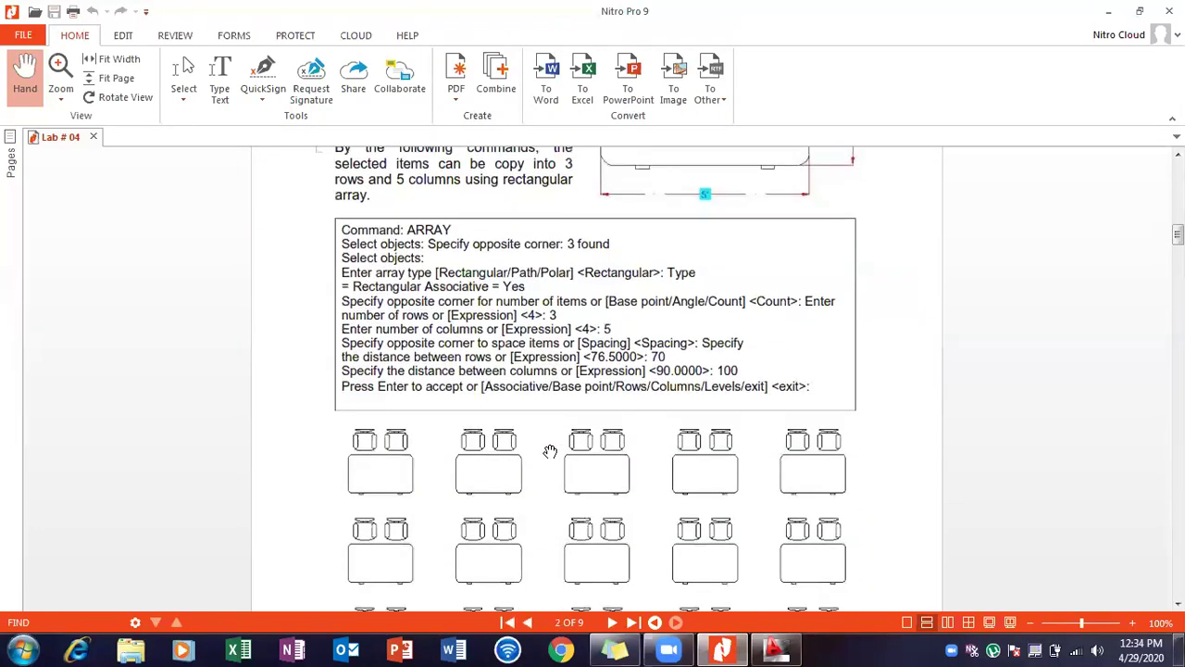
{"action": "scroll", "coordinate": [550, 451], "scroll_direction": "down", "scroll_amount": 3}
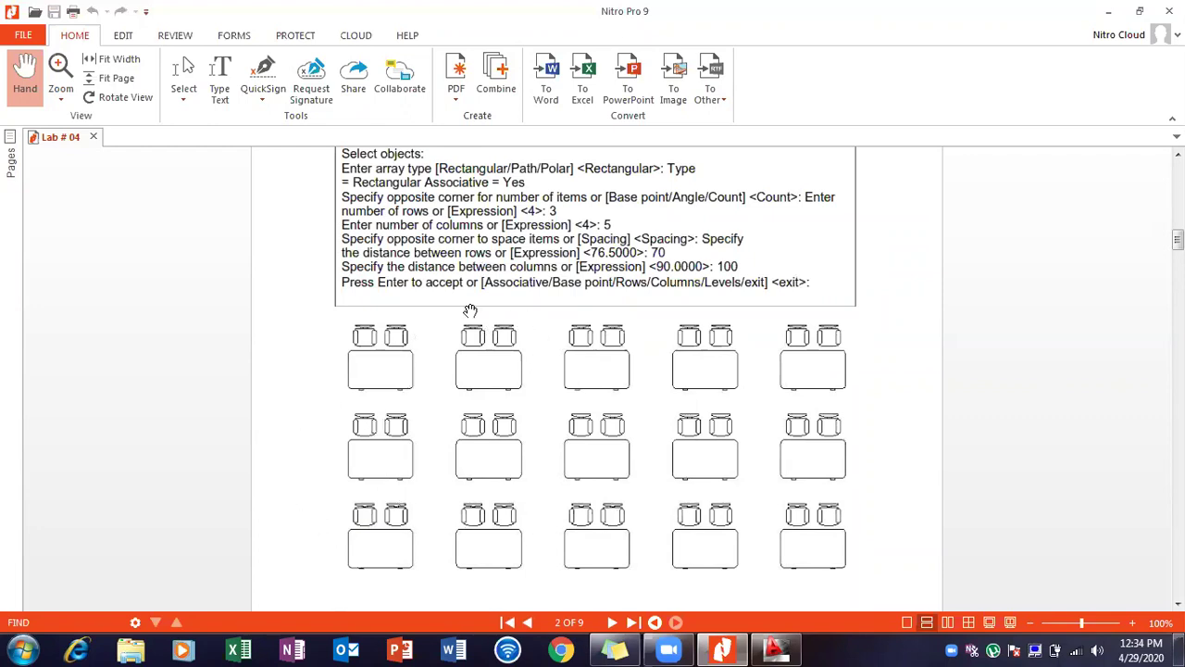
{"action": "scroll", "coordinate": [775, 387], "scroll_direction": "down", "scroll_amount": 5}
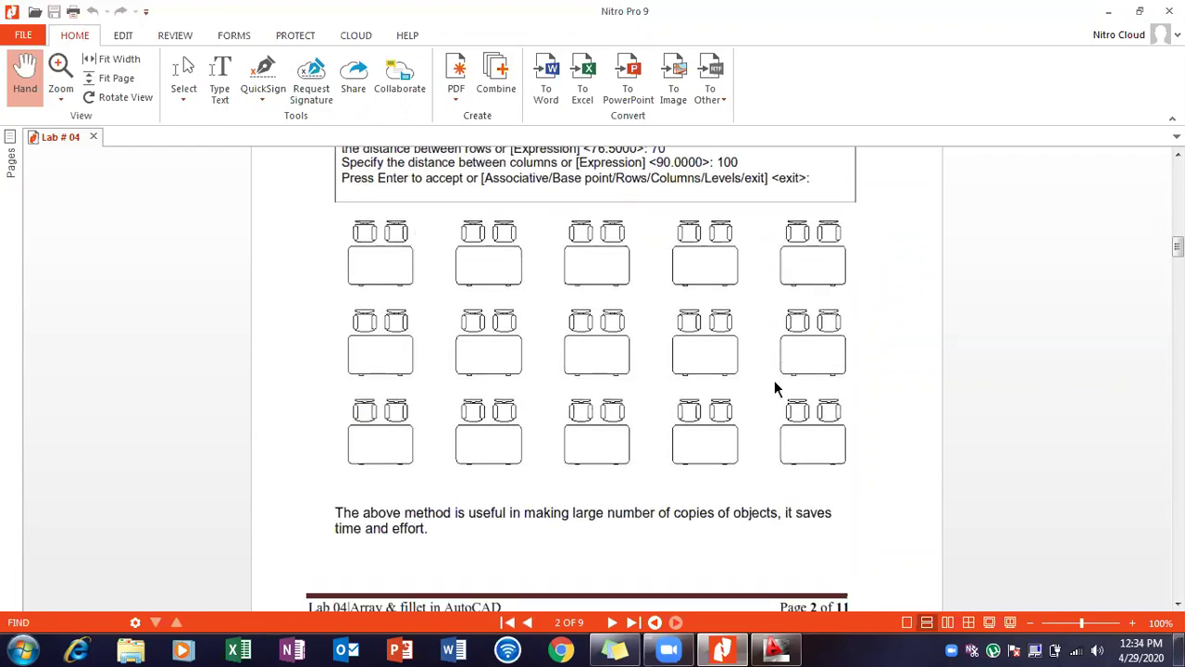
{"action": "scroll", "coordinate": [776, 389], "scroll_direction": "down", "scroll_amount": 12}
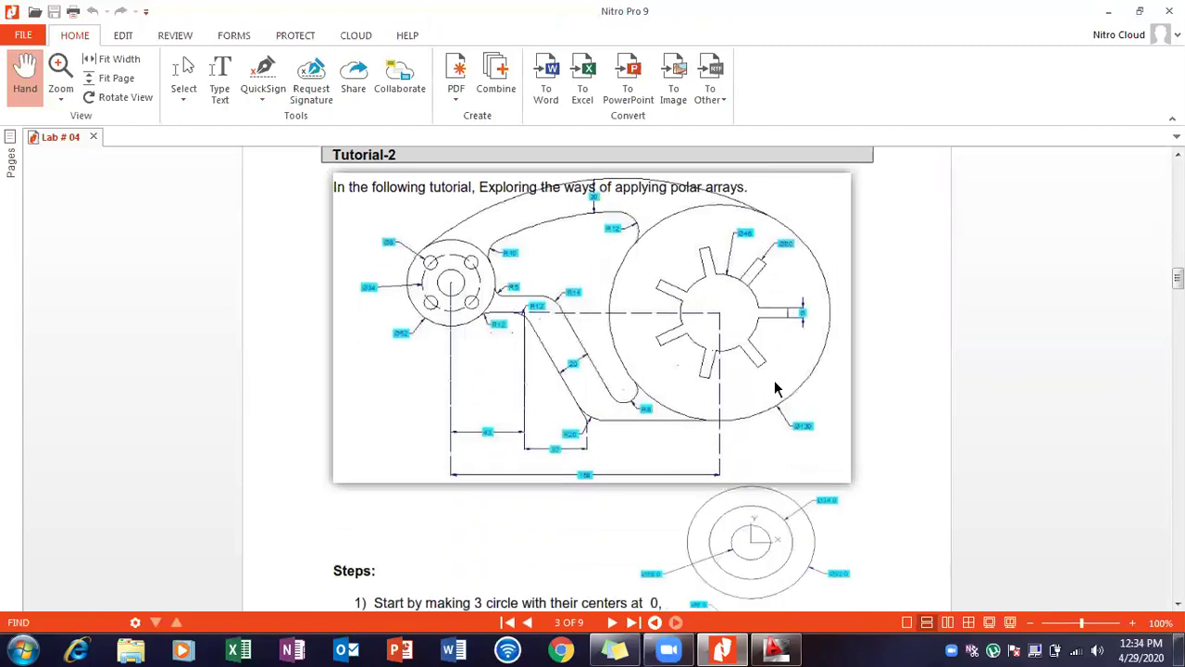
{"action": "scroll", "coordinate": [776, 389], "scroll_direction": "down", "scroll_amount": 13}
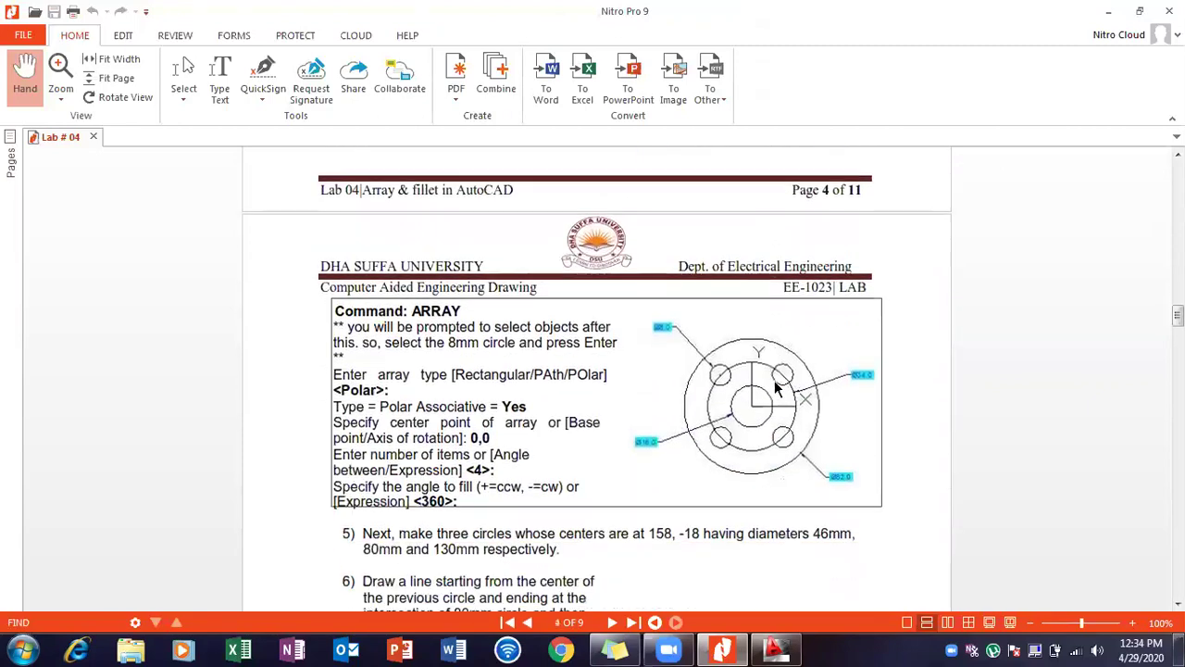
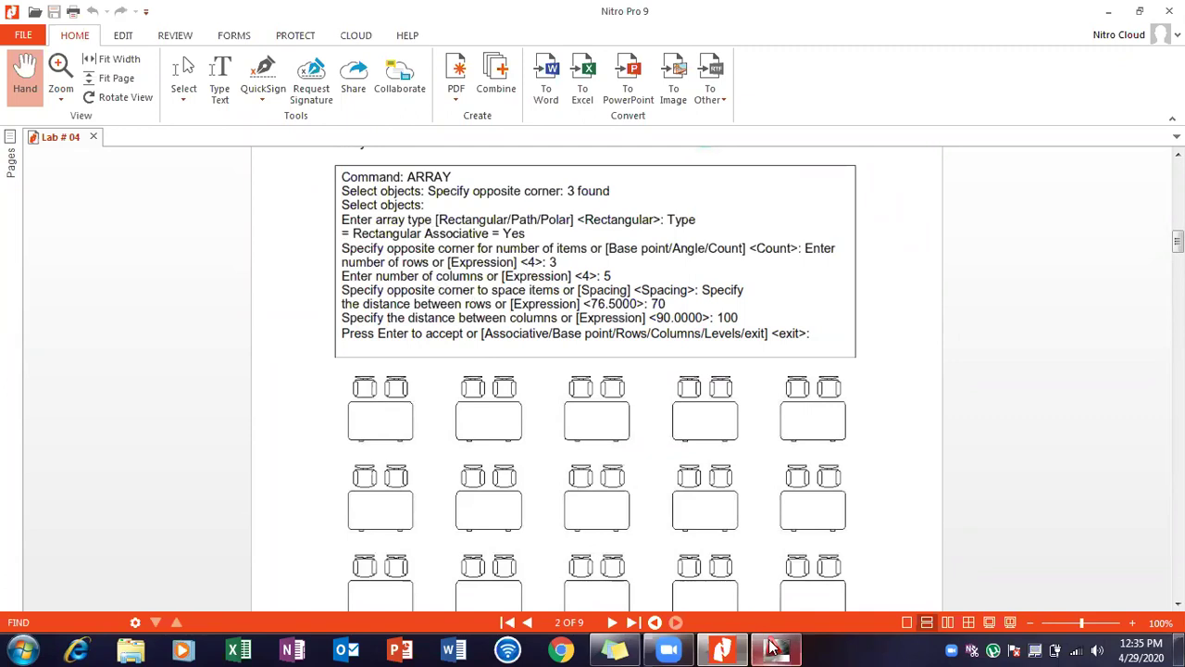
Step: Switch to AutoCAD and start the ARRAY command with the desk and both chairs as its objects
{"action": "type", "text": "arr"}
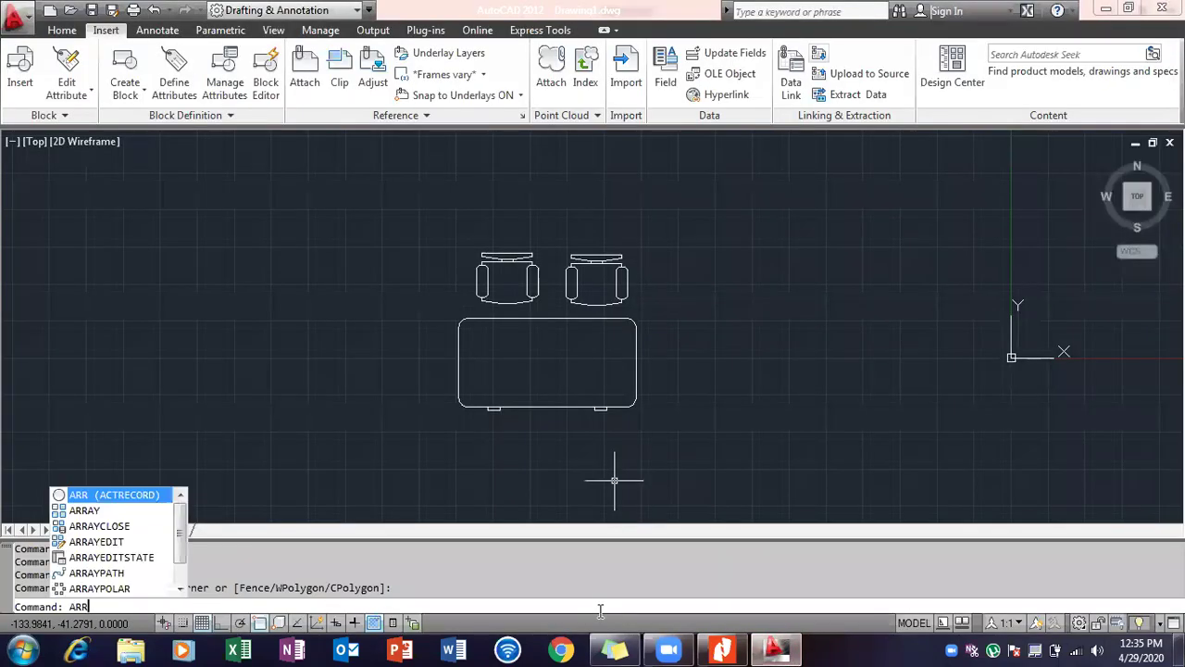
{"action": "key", "text": "Down"}
{"action": "key", "text": "Return"}
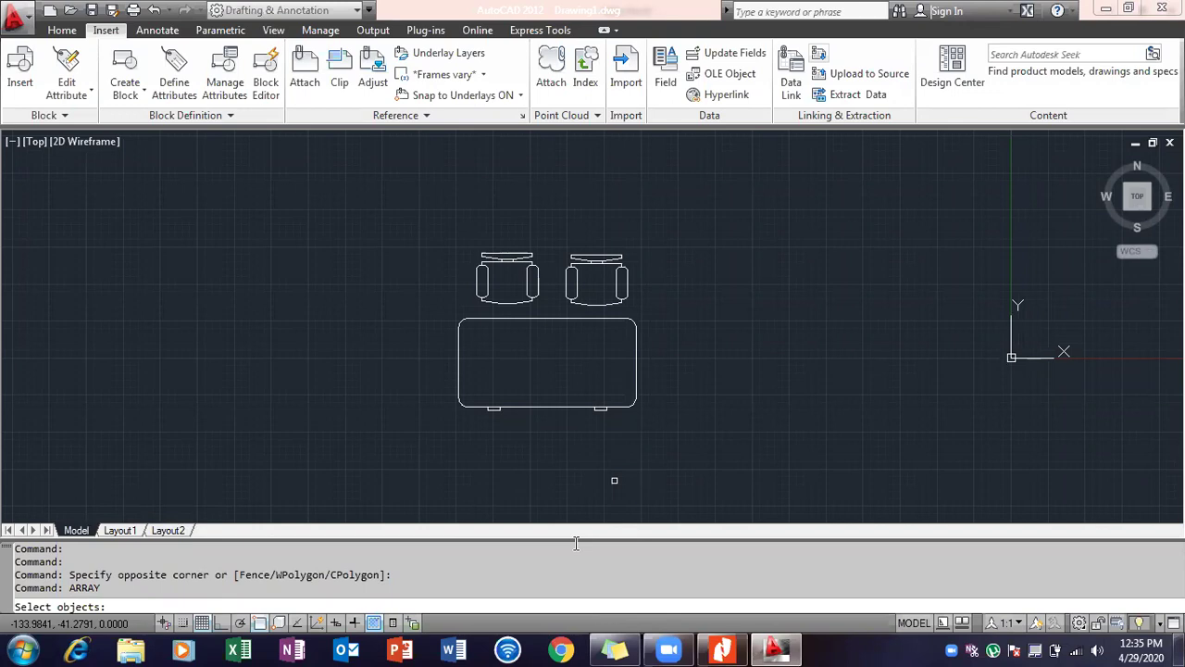
{"action": "left_click", "coordinate": [503, 319]}
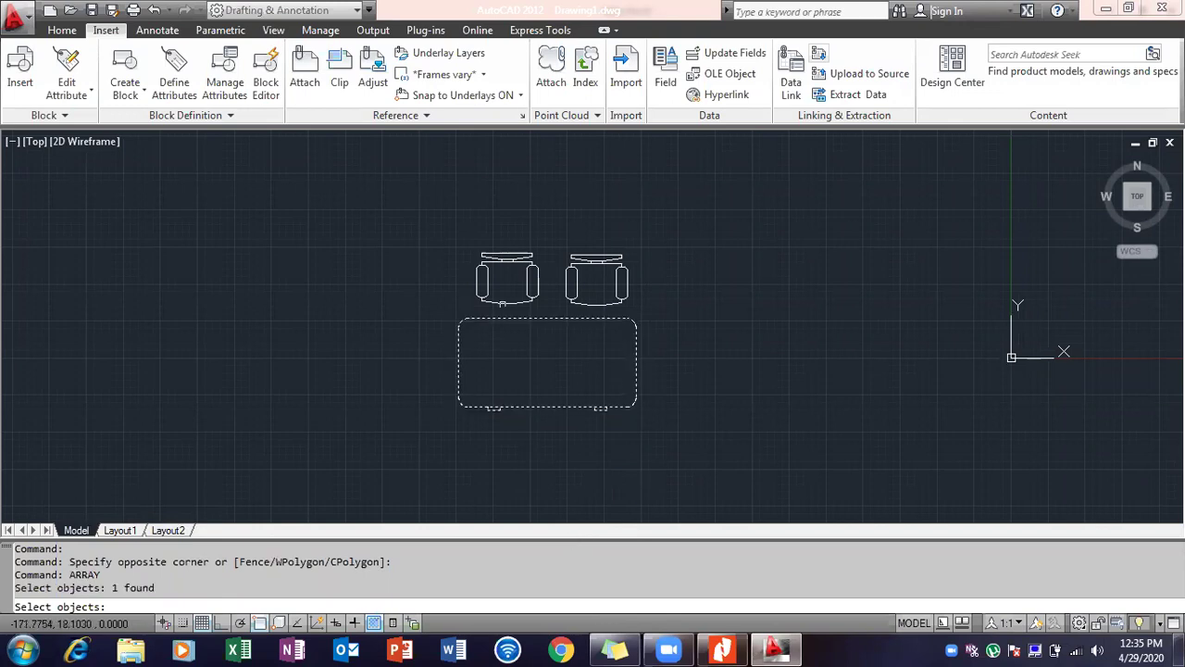
{"action": "left_click", "coordinate": [513, 255]}
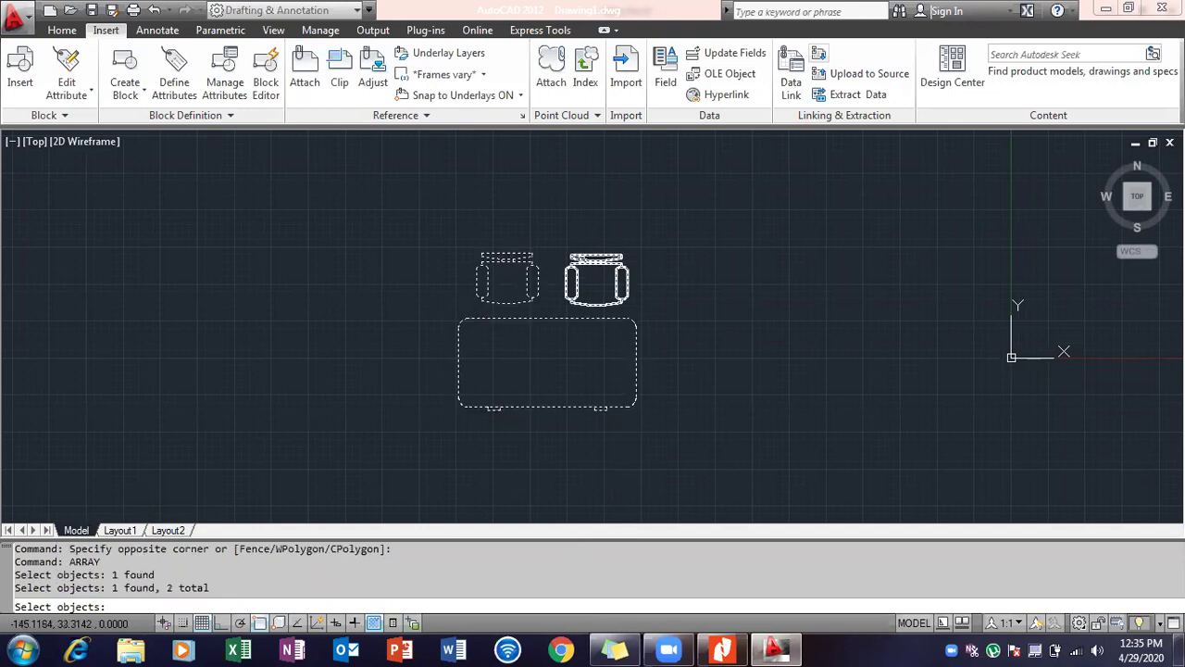
{"action": "left_click", "coordinate": [579, 258]}
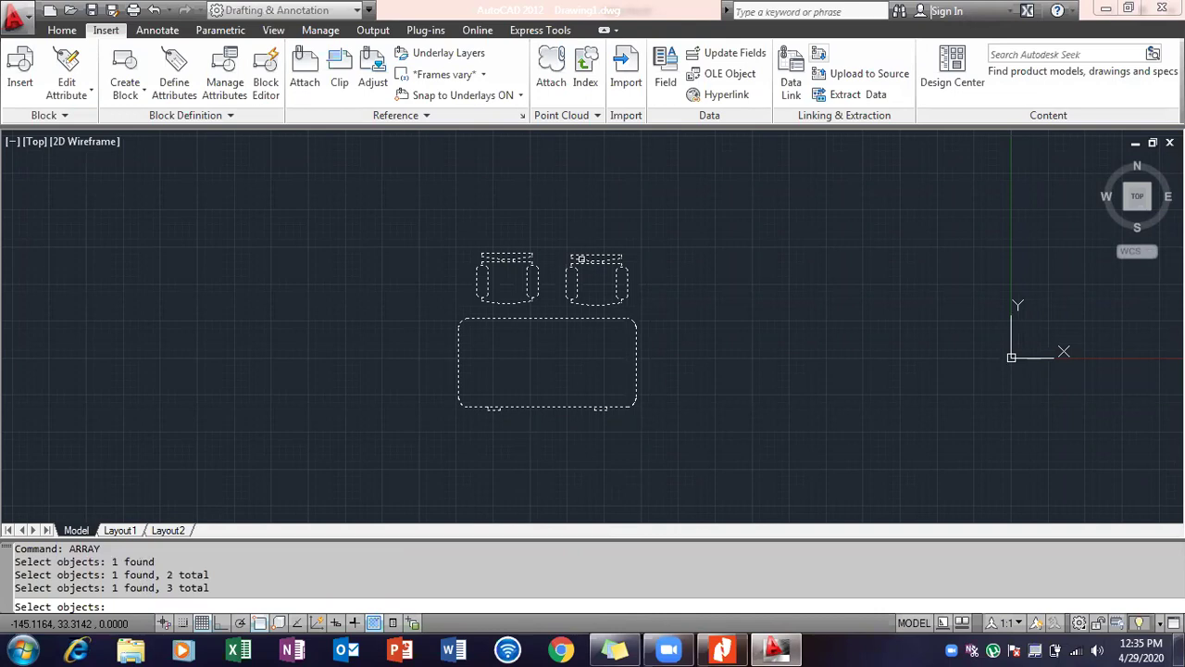
{"action": "key", "text": "Return"}
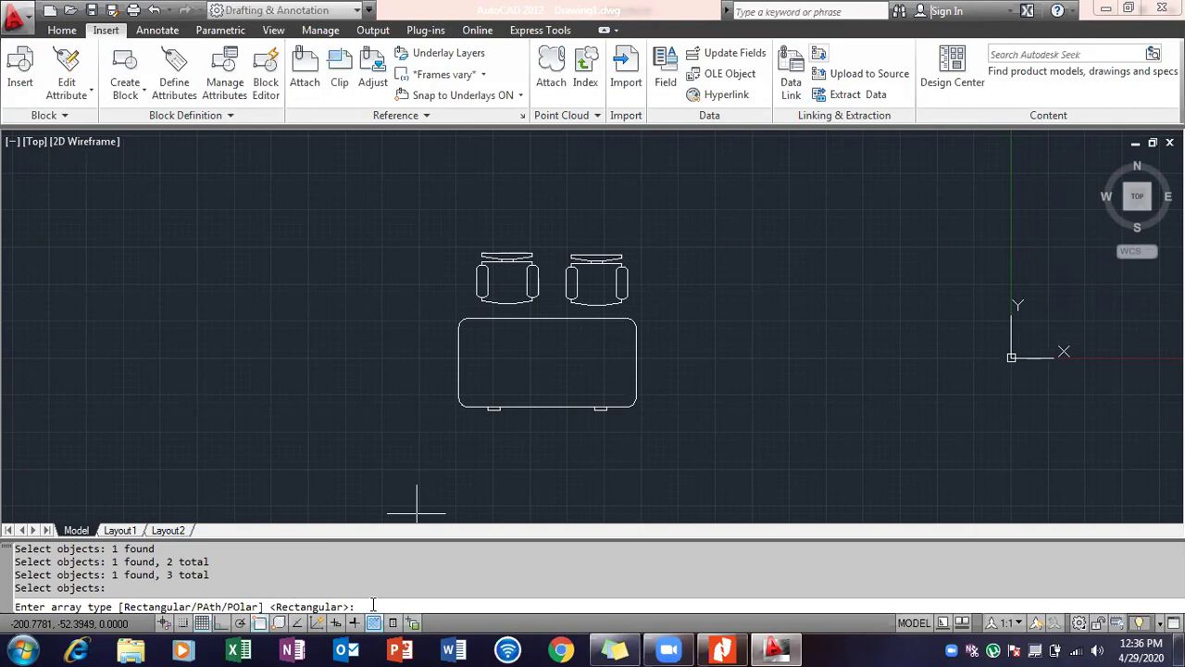
Step: Choose Rectangular as the array type and toggle ortho mode
{"action": "type", "text": "R"}
{"action": "key", "text": "BackSpace"}
{"action": "type", "text": "PO"}
{"action": "key", "text": "BackSpace"}
{"action": "key", "text": "BackSpace"}
{"action": "key", "text": "BackSpace"}
{"action": "key", "text": "BackSpace"}
{"action": "type", "text": "O"}
{"action": "key", "text": "BackSpace"}
{"action": "key", "text": "BackSpace"}
{"action": "type", "text": "r"}
{"action": "key", "text": "BackSpace"}
{"action": "type", "text": "RR"}
{"action": "key", "text": "BackSpace"}
{"action": "key", "text": "Return"}
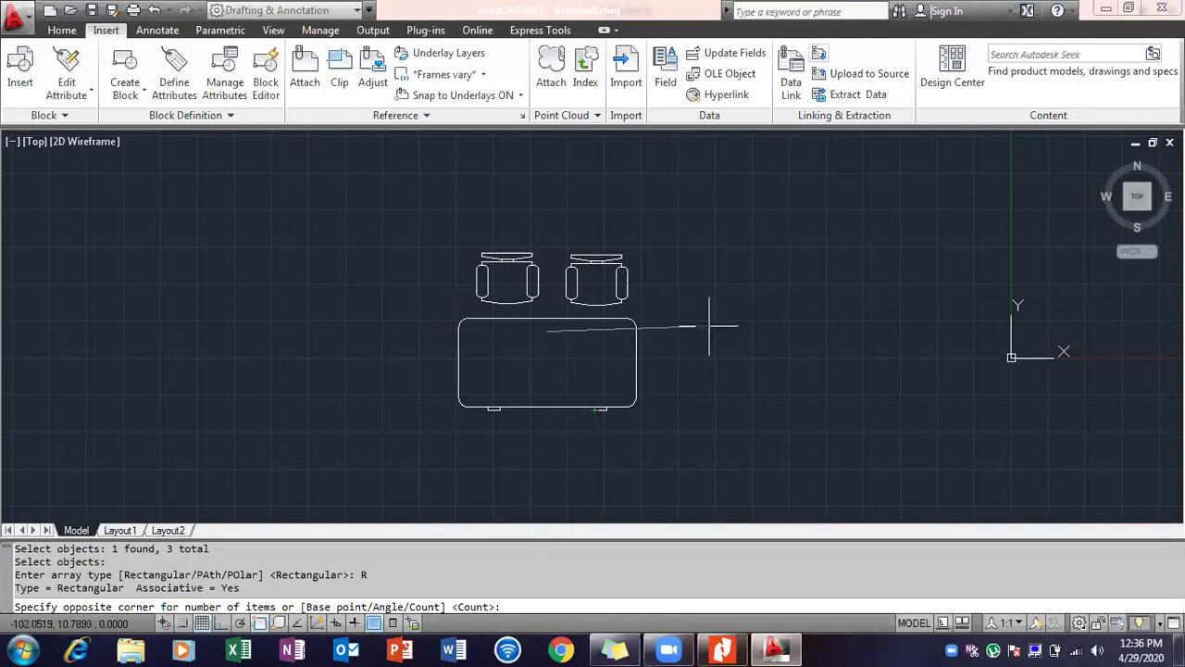
{"action": "key", "text": "F8"}
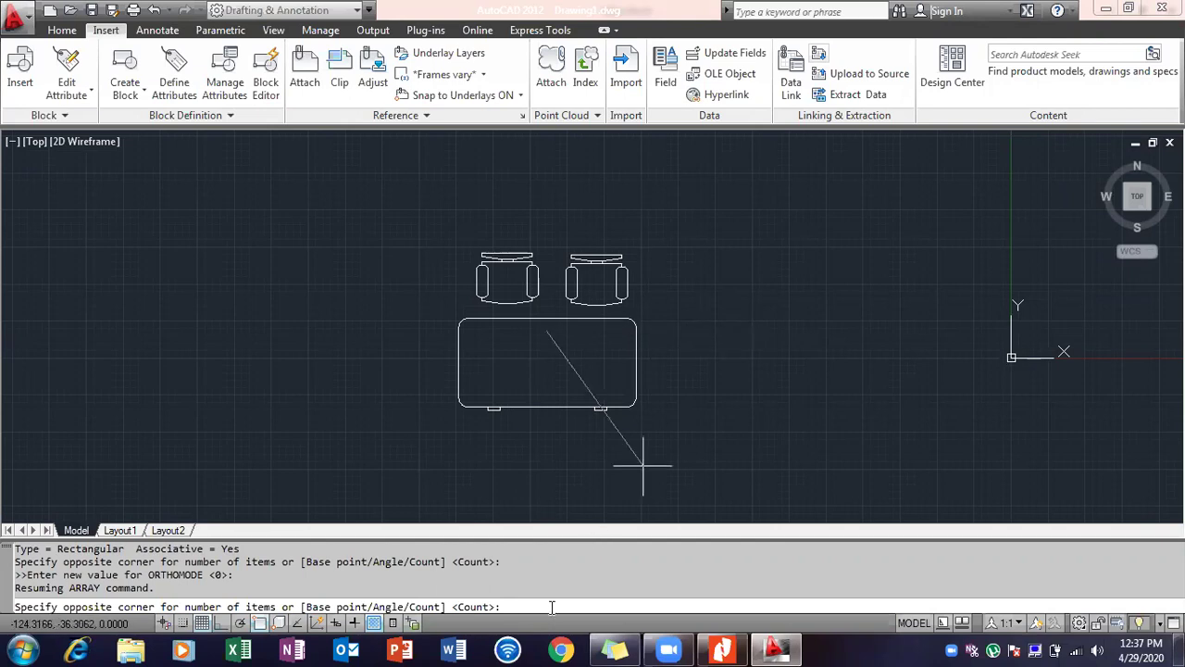
Step: Check the array prompts in the Nitro Pro manual, accept the Count option in AutoCAD and set the number of rows to 3
{"action": "left_click", "coordinate": [738, 648]}
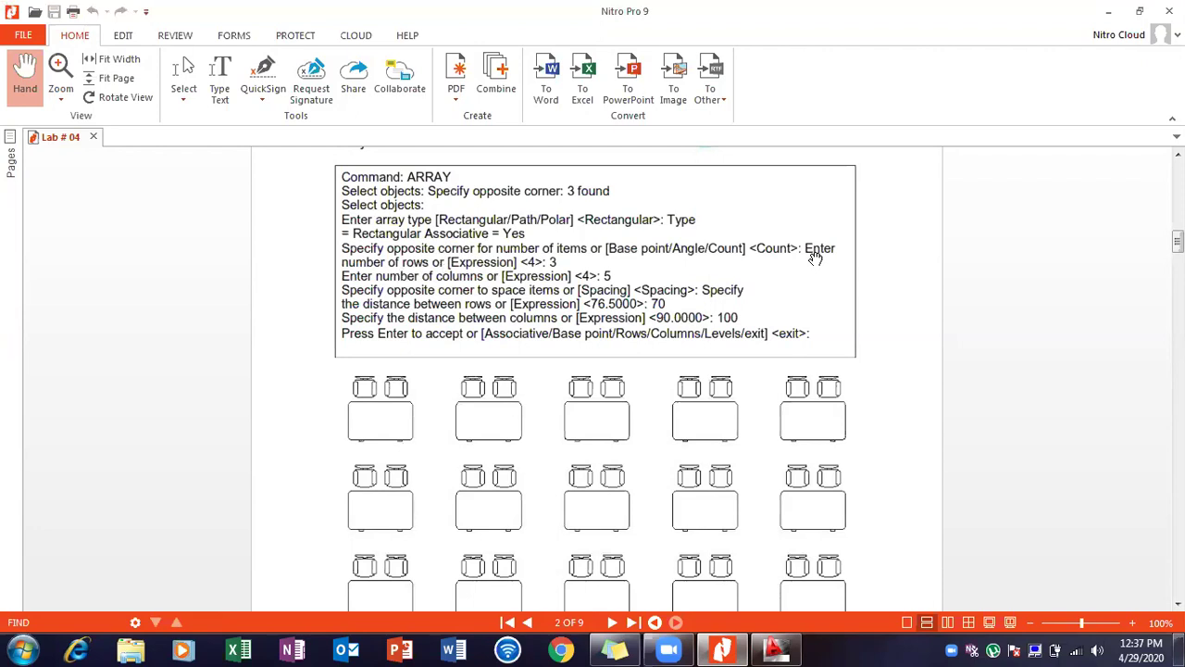
{"action": "left_click", "coordinate": [773, 648]}
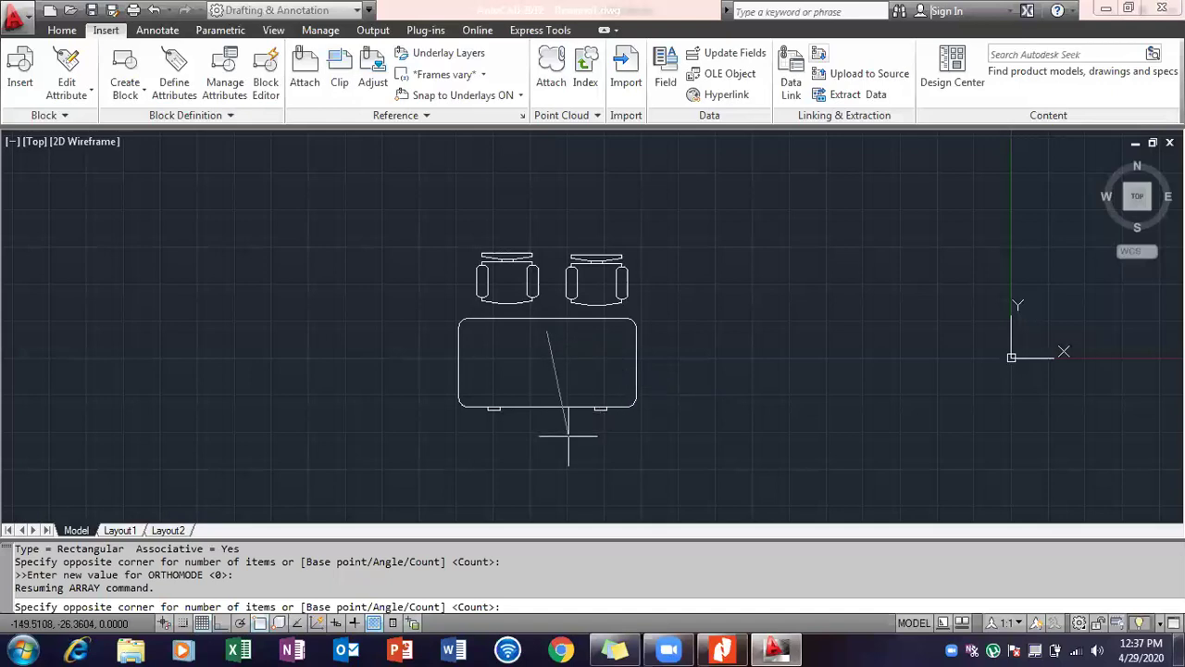
{"action": "key", "text": "Return"}
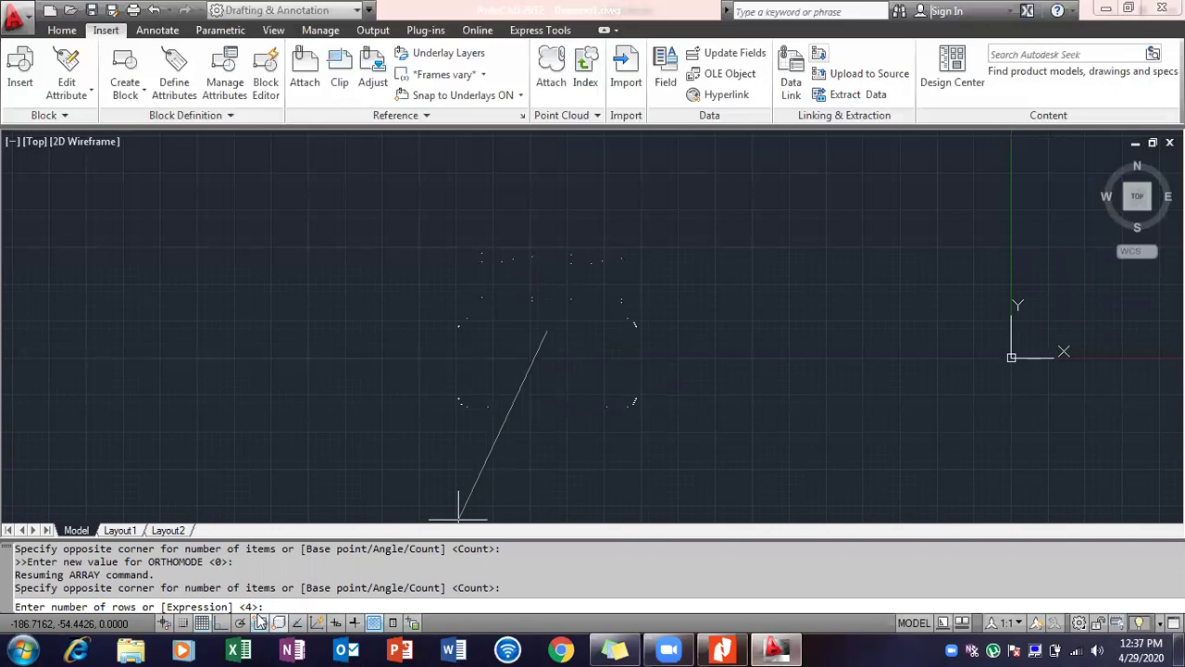
{"action": "left_click", "coordinate": [738, 648]}
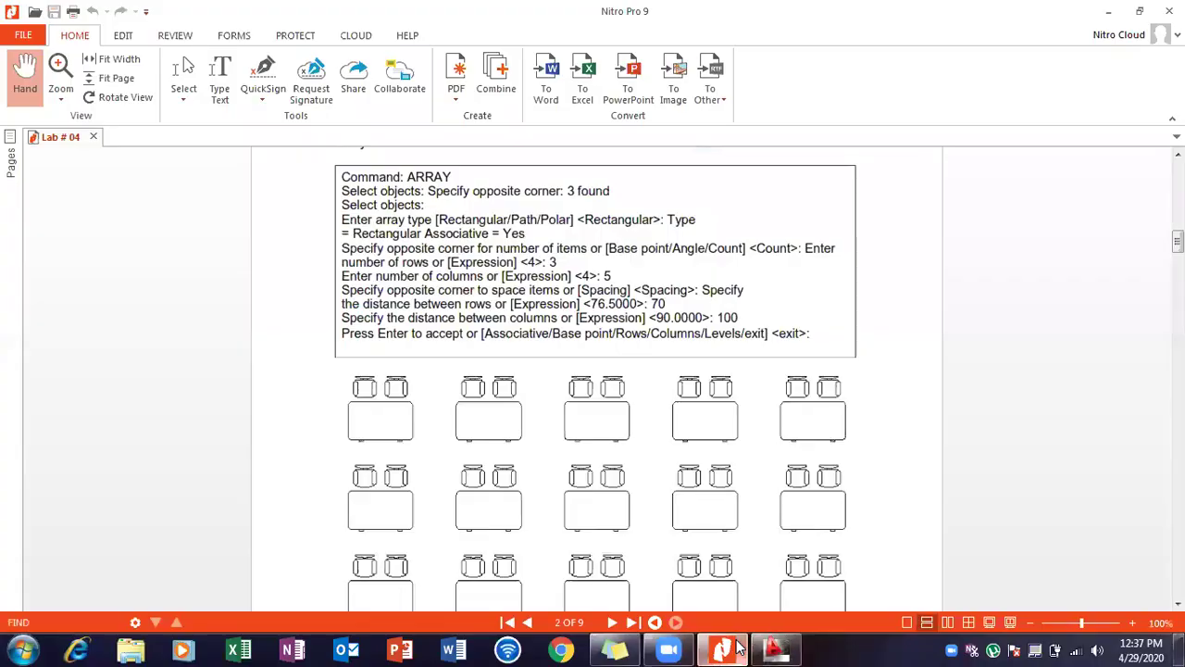
{"action": "double_click", "coordinate": [552, 263]}
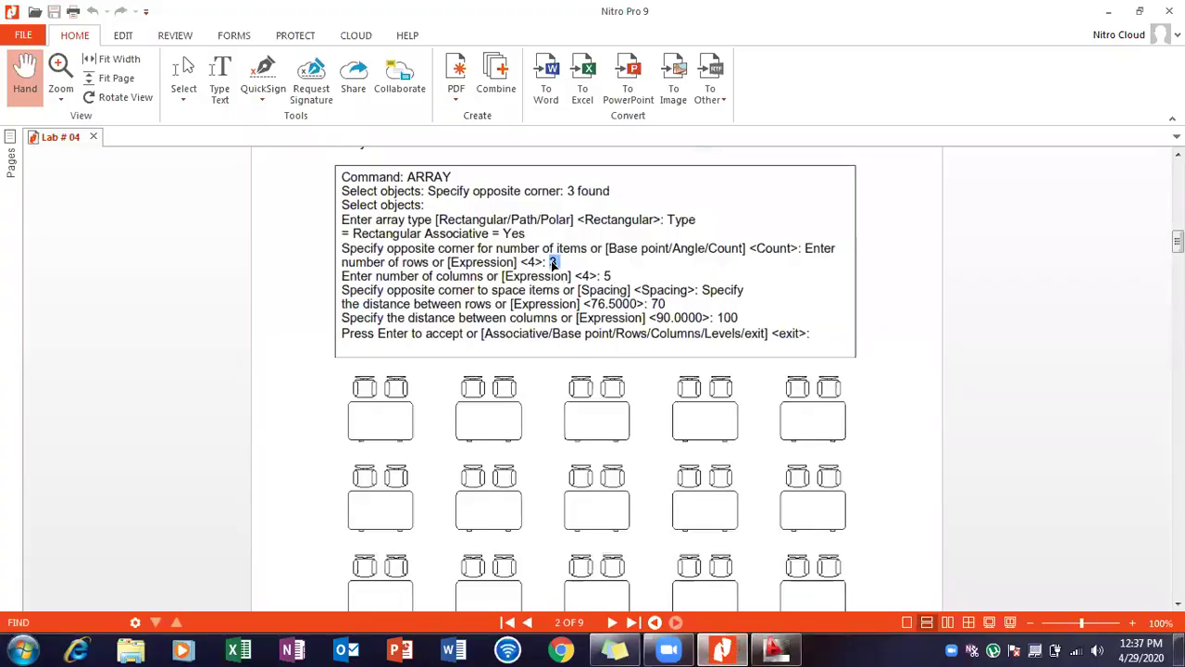
{"action": "left_click", "coordinate": [775, 648]}
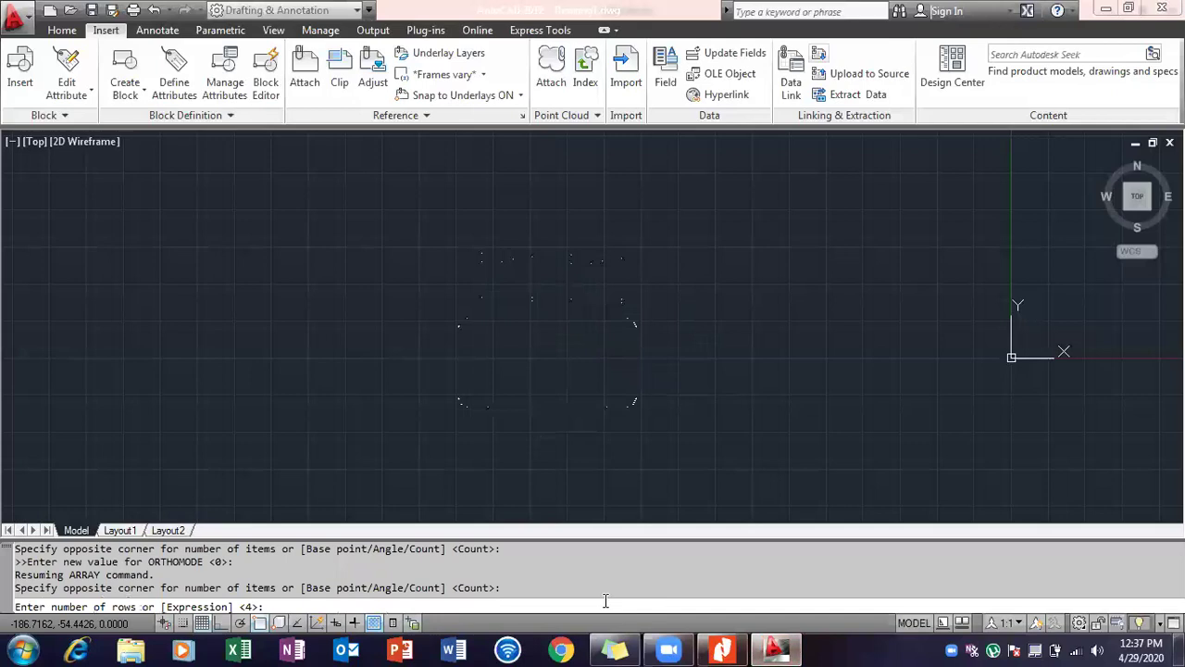
{"action": "type", "text": "3"}
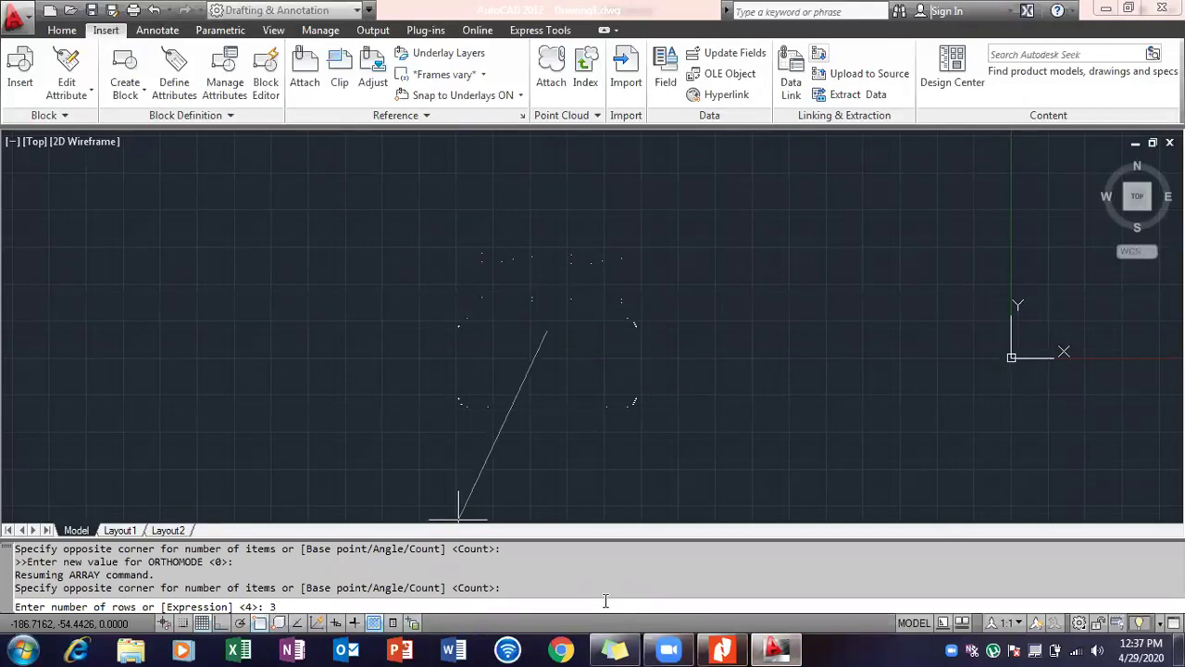
{"action": "key", "text": "Return"}
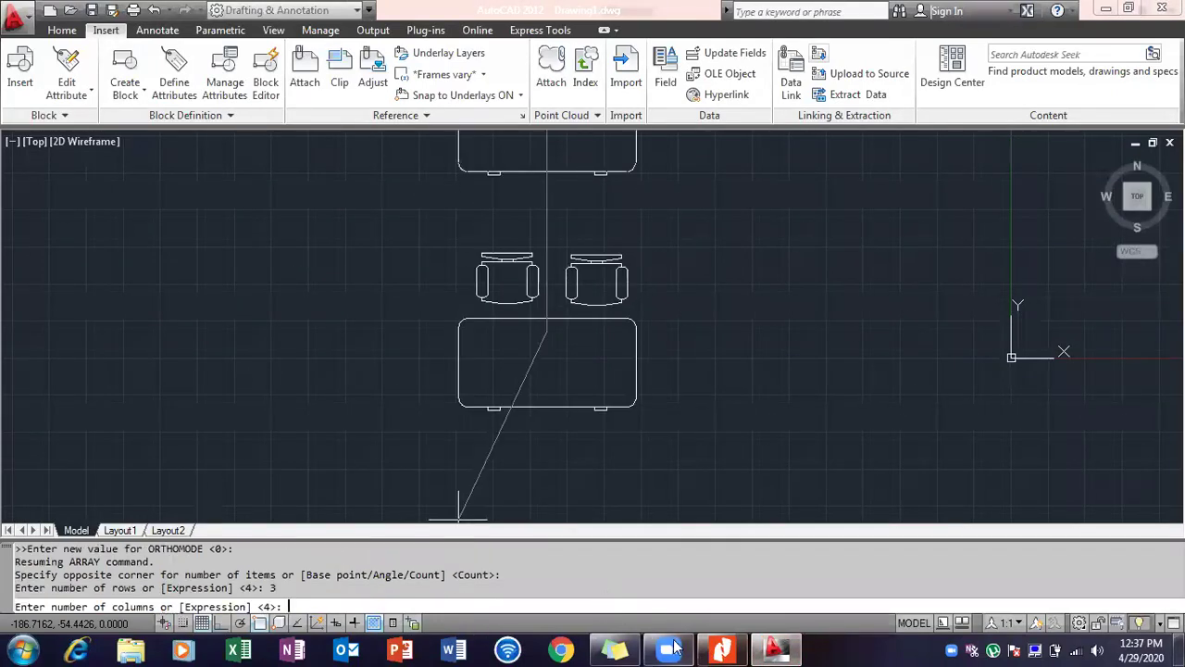
Step: Look up the column count in the Nitro Pro manual and set the array to 5 columns in AutoCAD
{"action": "left_click", "coordinate": [727, 648]}
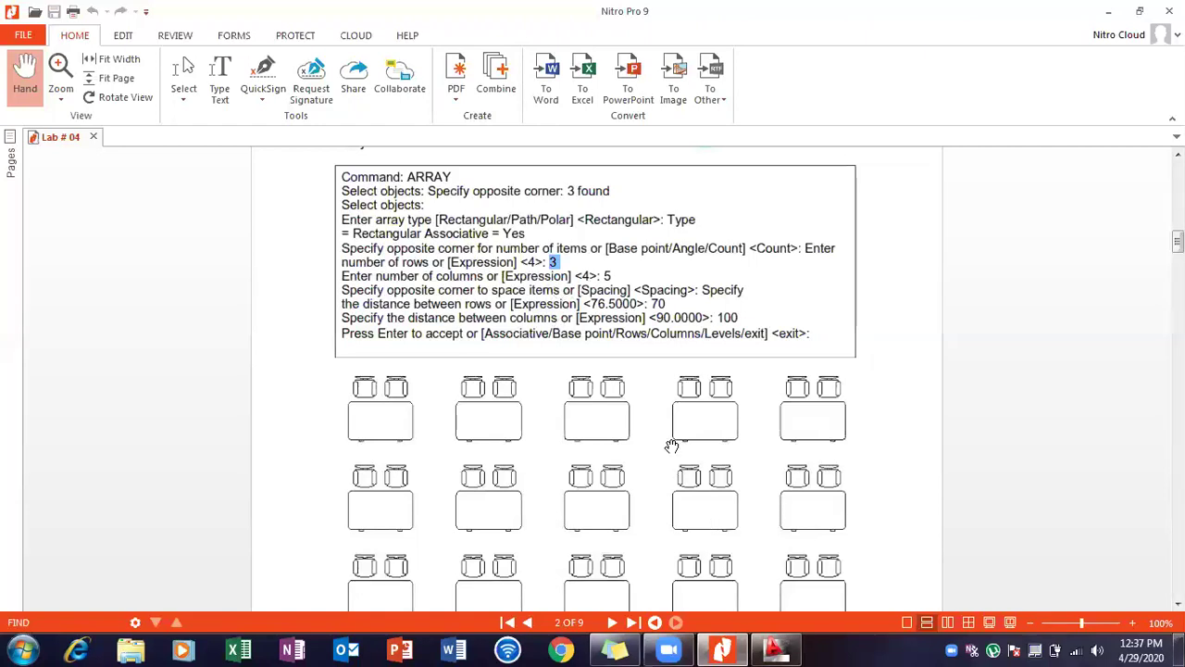
{"action": "left_click", "coordinate": [776, 648]}
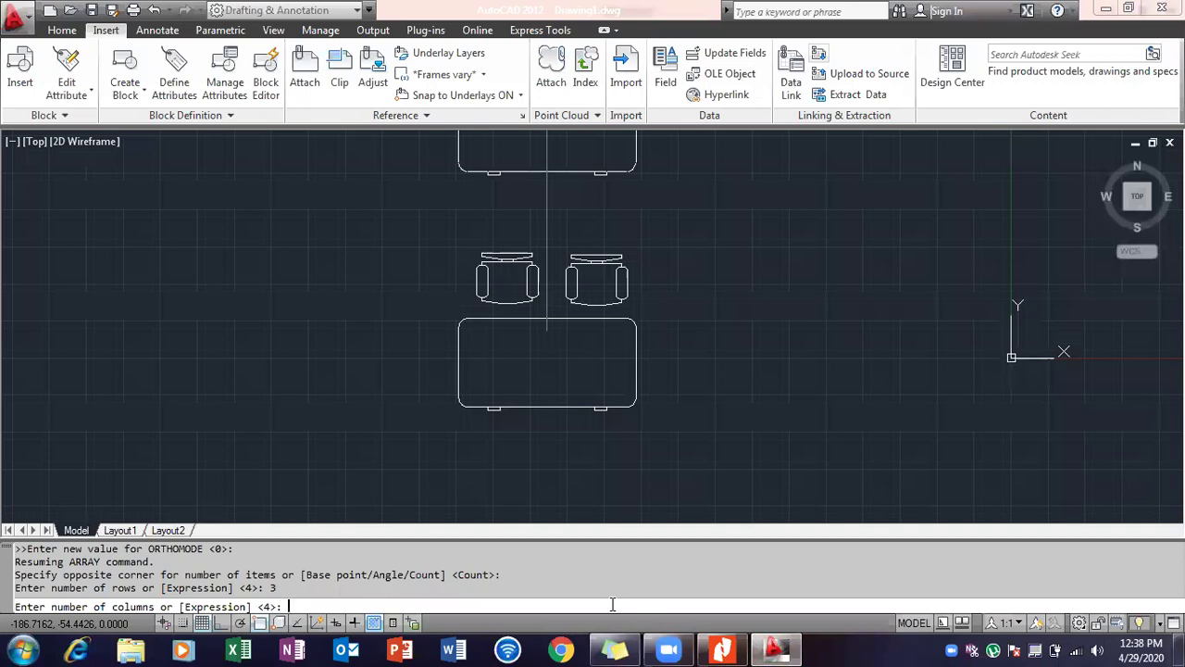
{"action": "type", "text": "5"}
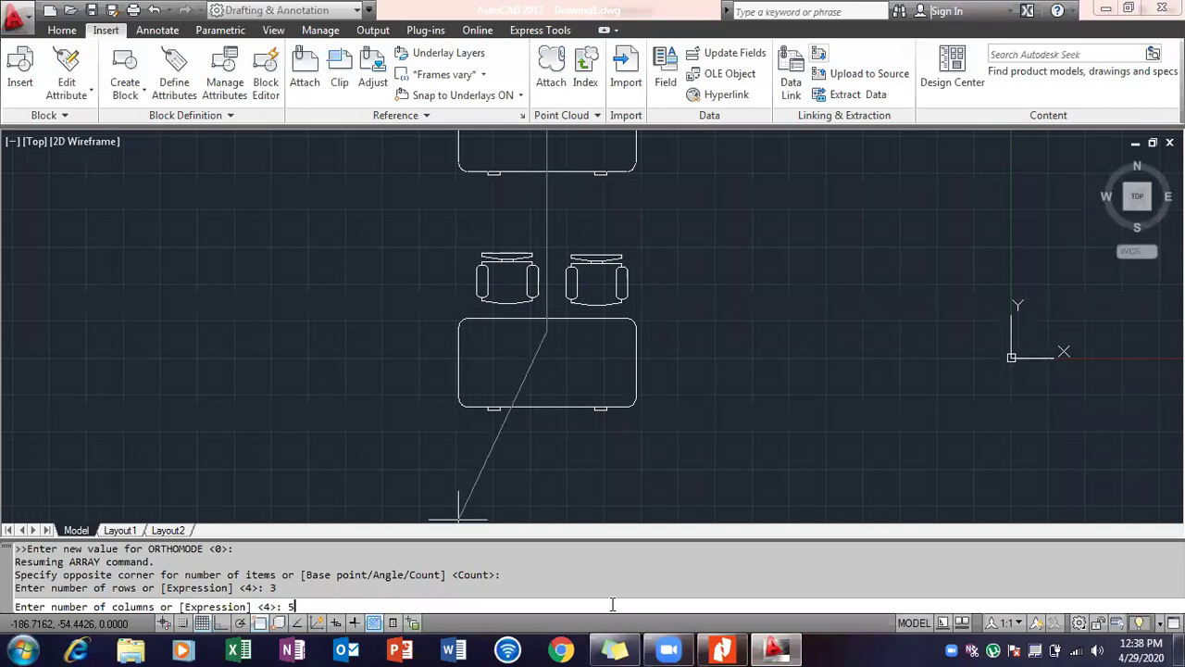
{"action": "key", "text": "Return"}
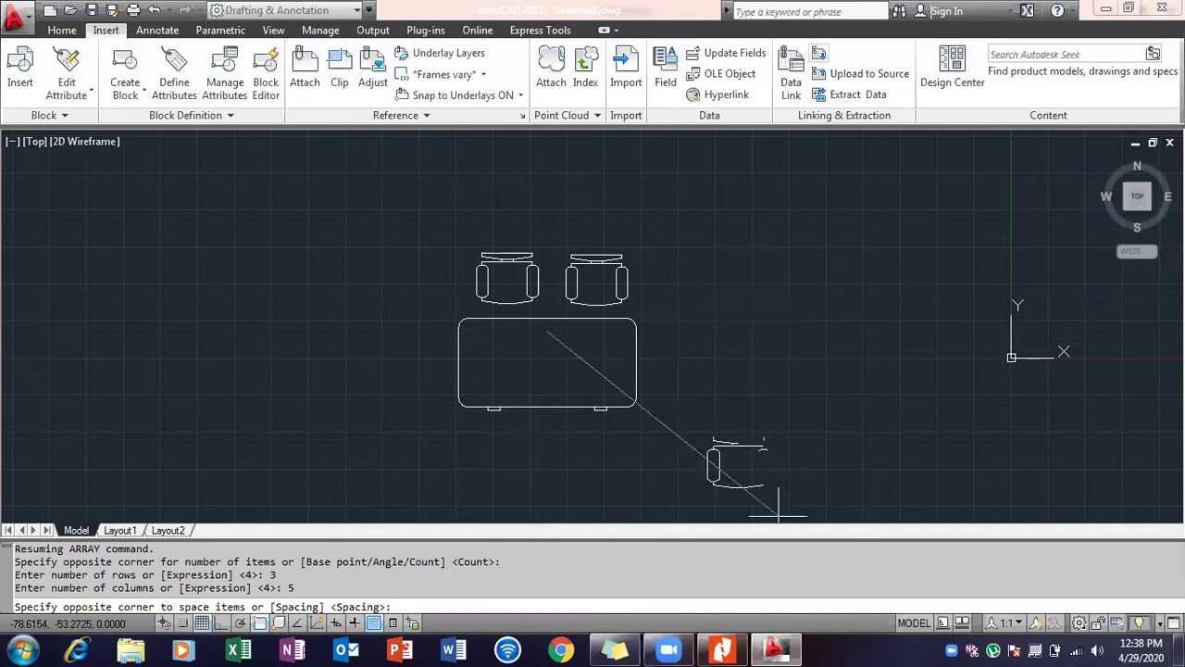
Step: Check the array spacing prompts in the Nitro Pro manual and accept the Spacing option for the array in AutoCAD
{"action": "left_click", "coordinate": [721, 648]}
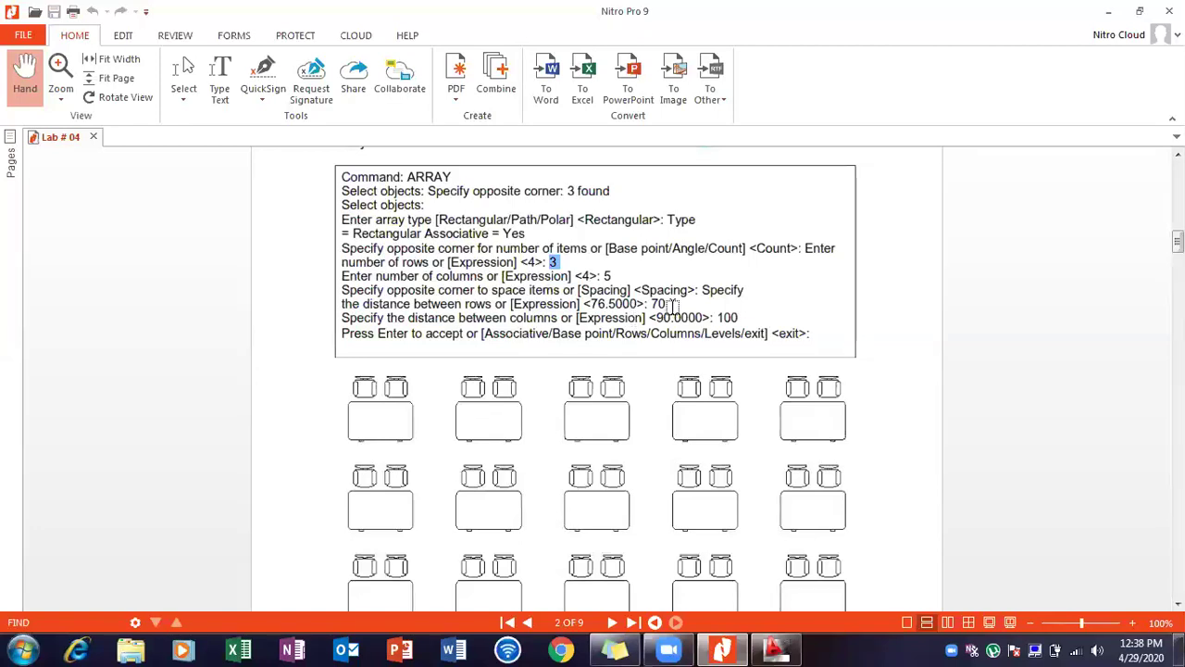
{"action": "left_click", "coordinate": [762, 646]}
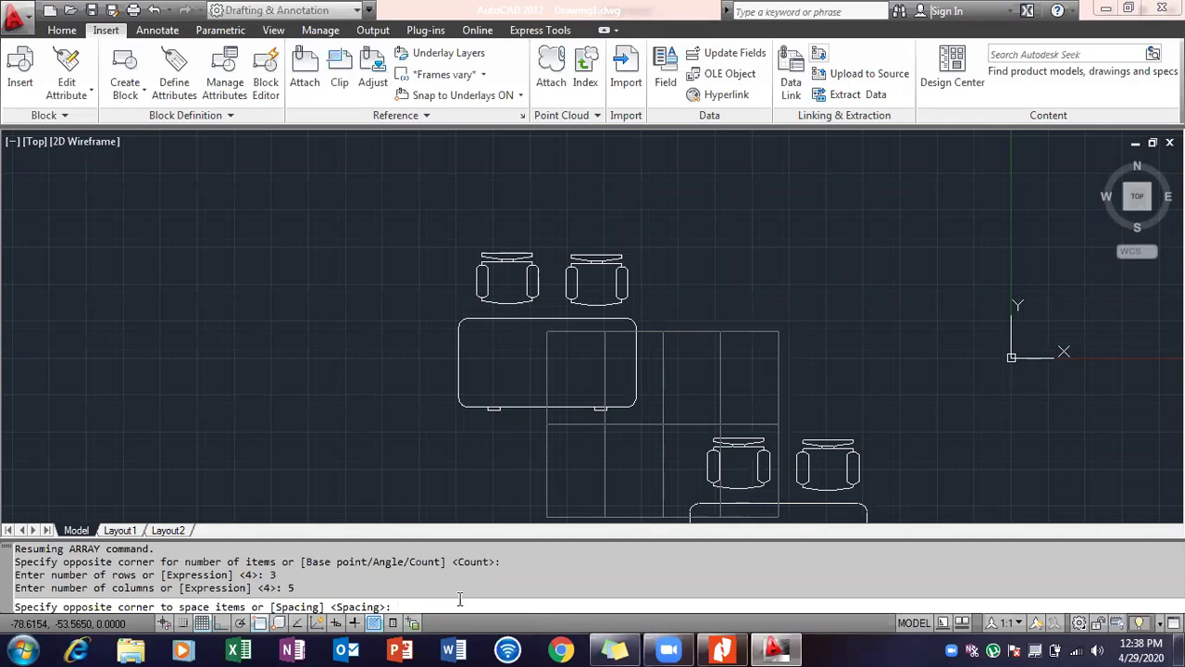
{"action": "left_click", "coordinate": [763, 646]}
{"action": "left_click", "coordinate": [761, 646]}
{"action": "left_click", "coordinate": [761, 647]}
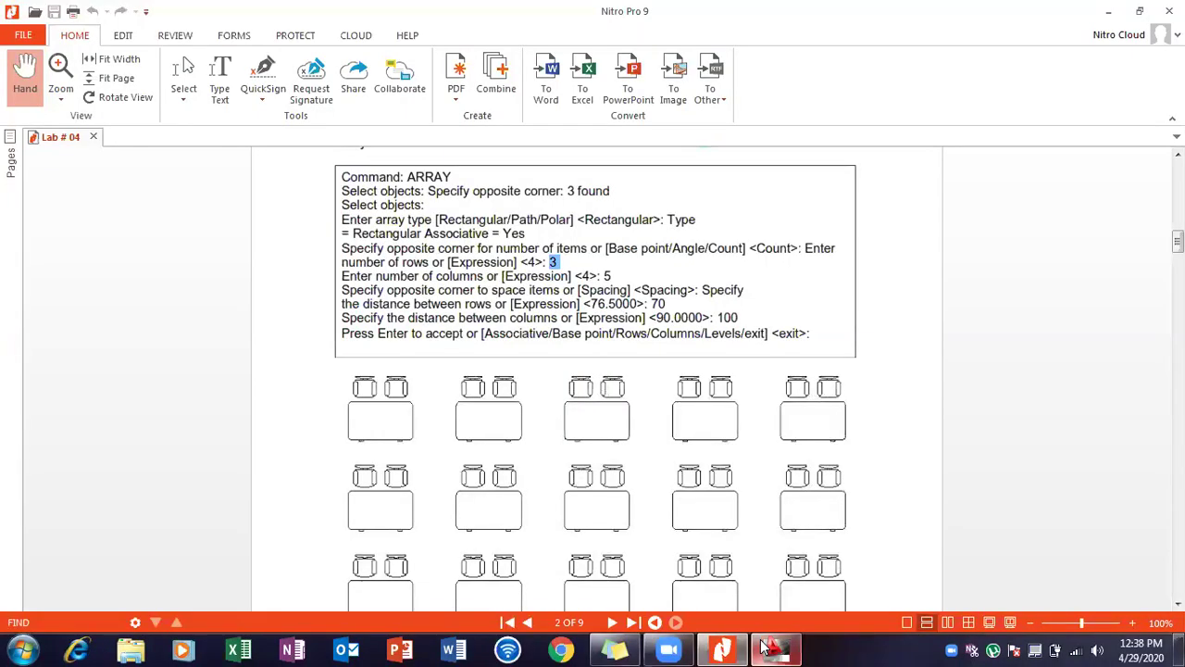
{"action": "left_click", "coordinate": [763, 646]}
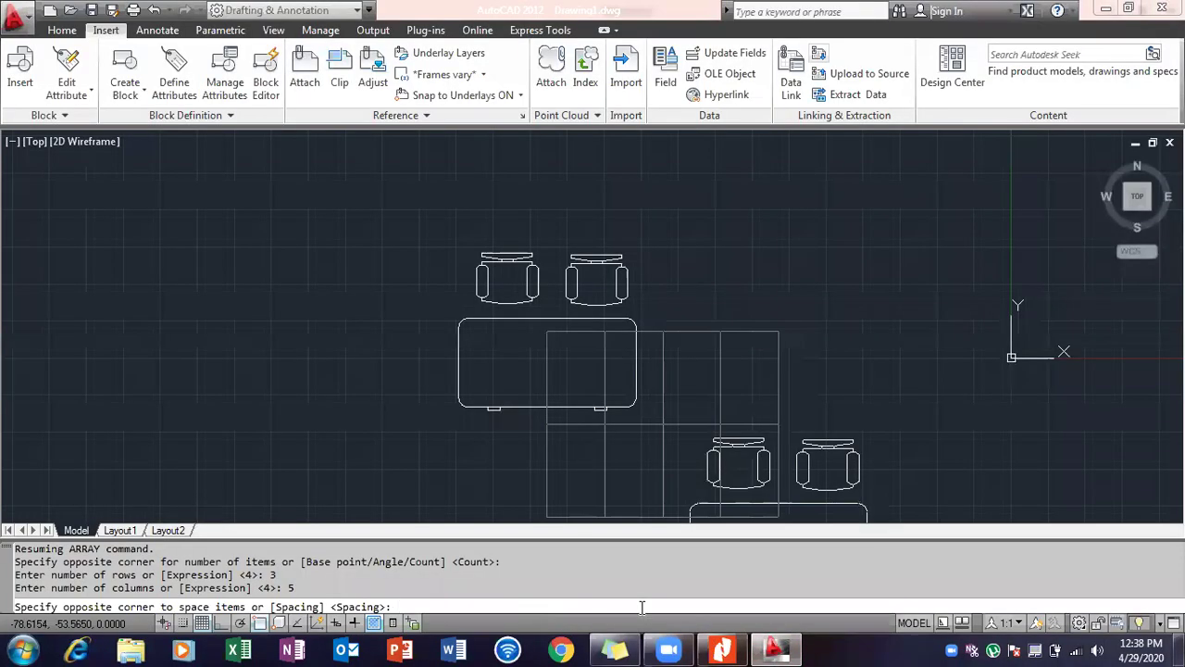
{"action": "key", "text": "Return"}
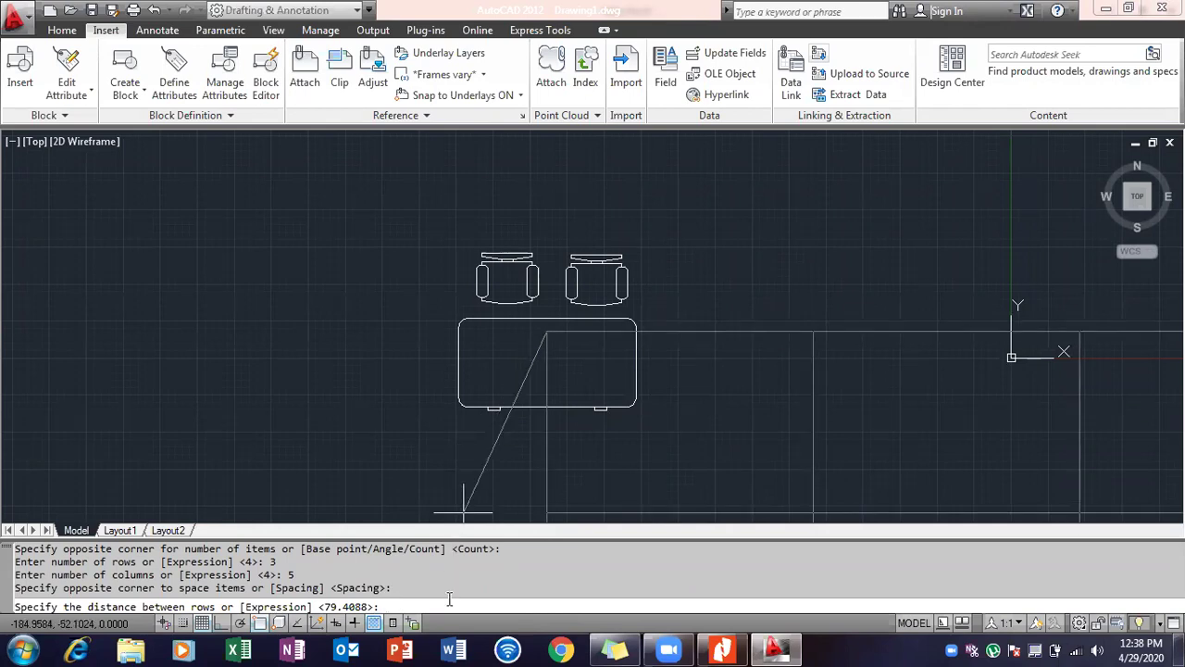
Step: Look up the row distance in the Nitro Pro manual and set the distance between rows to 70 in AutoCAD
{"action": "left_click", "coordinate": [765, 649]}
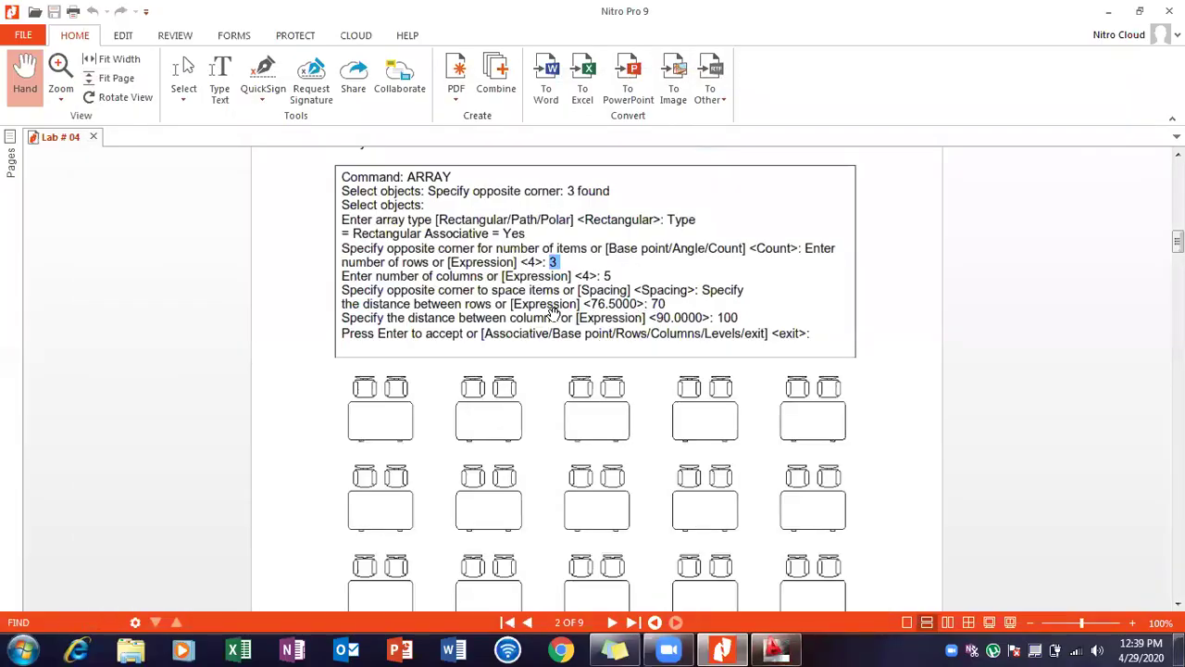
{"action": "left_click", "coordinate": [775, 648]}
{"action": "type", "text": "70"}
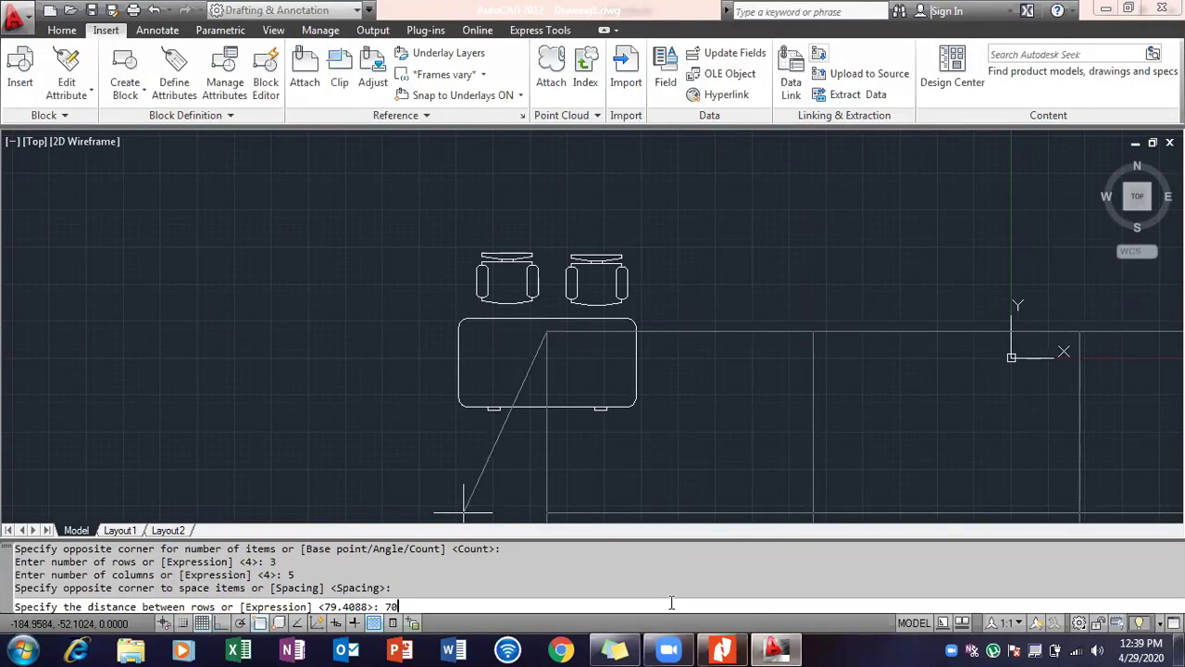
{"action": "key", "text": "Return"}
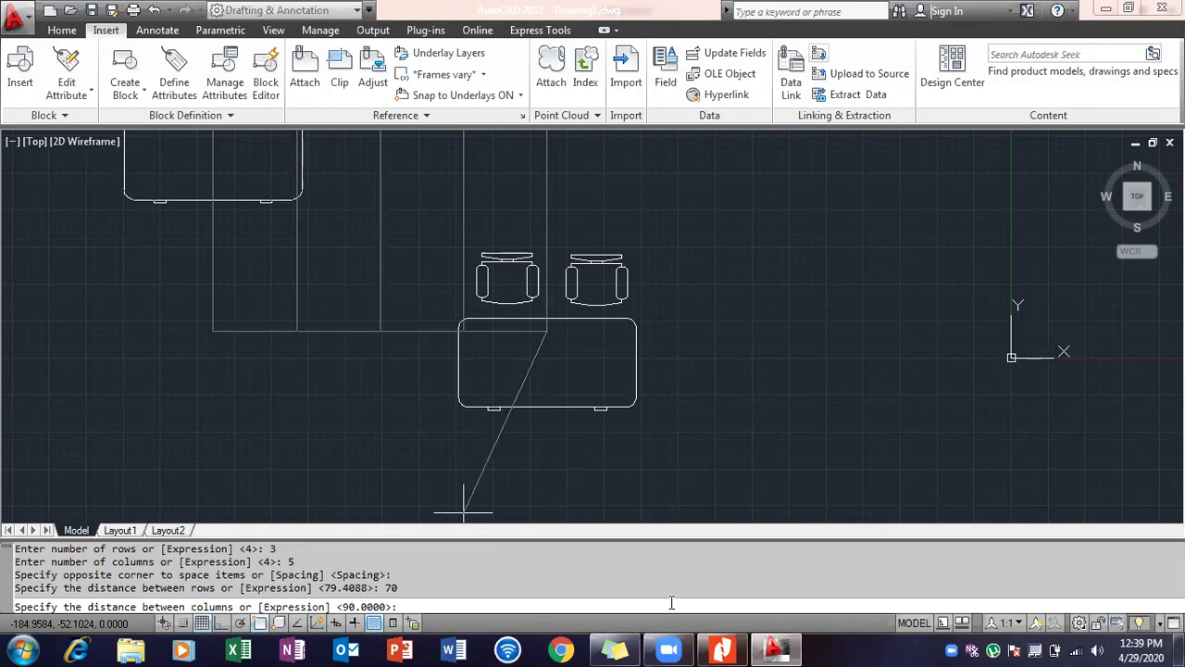
Step: Check the column distance in the Nitro Pro manual, set it to 100 in AutoCAD and accept the array
{"action": "left_click", "coordinate": [776, 648]}
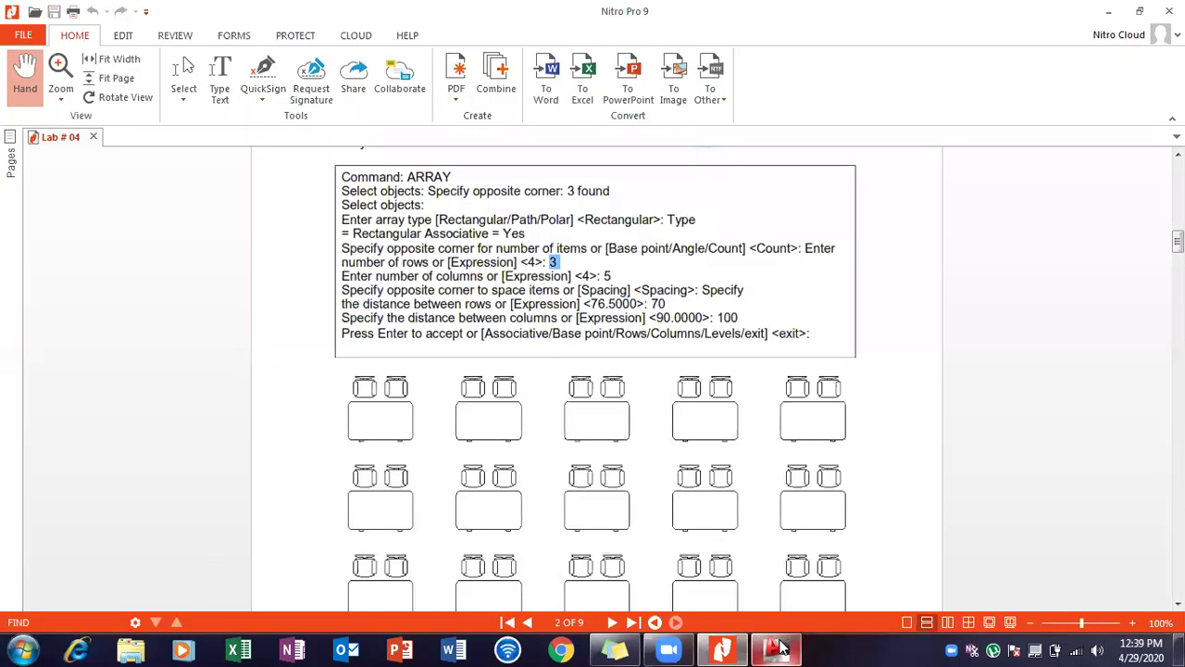
{"action": "left_click", "coordinate": [778, 648]}
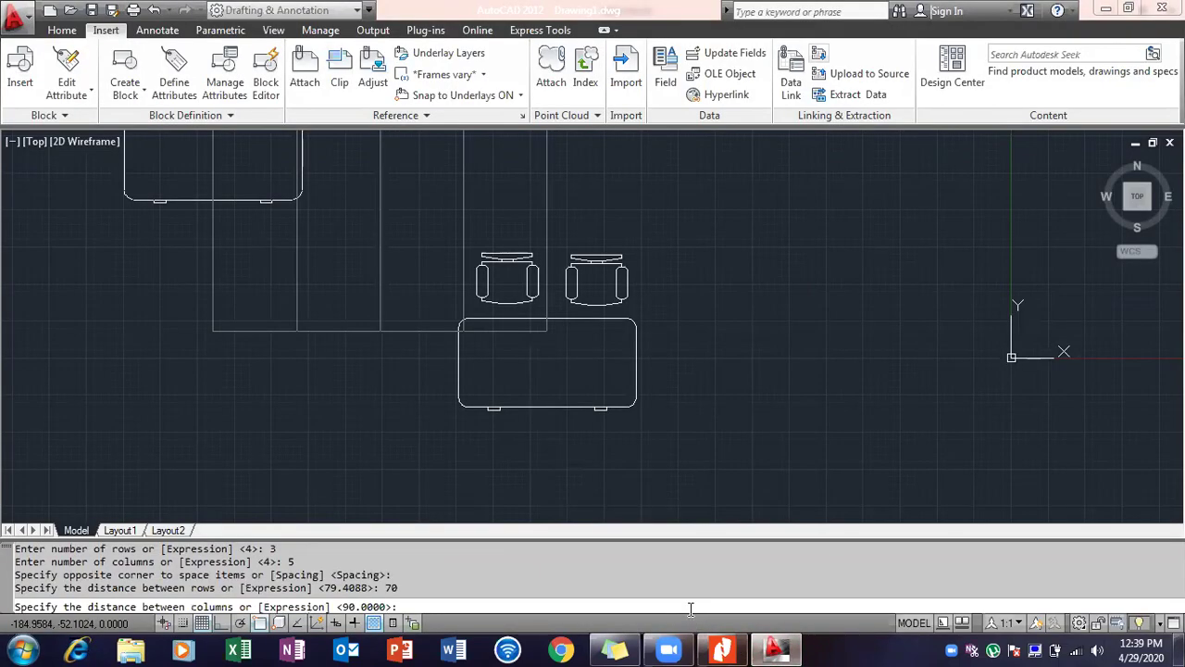
{"action": "type", "text": "100"}
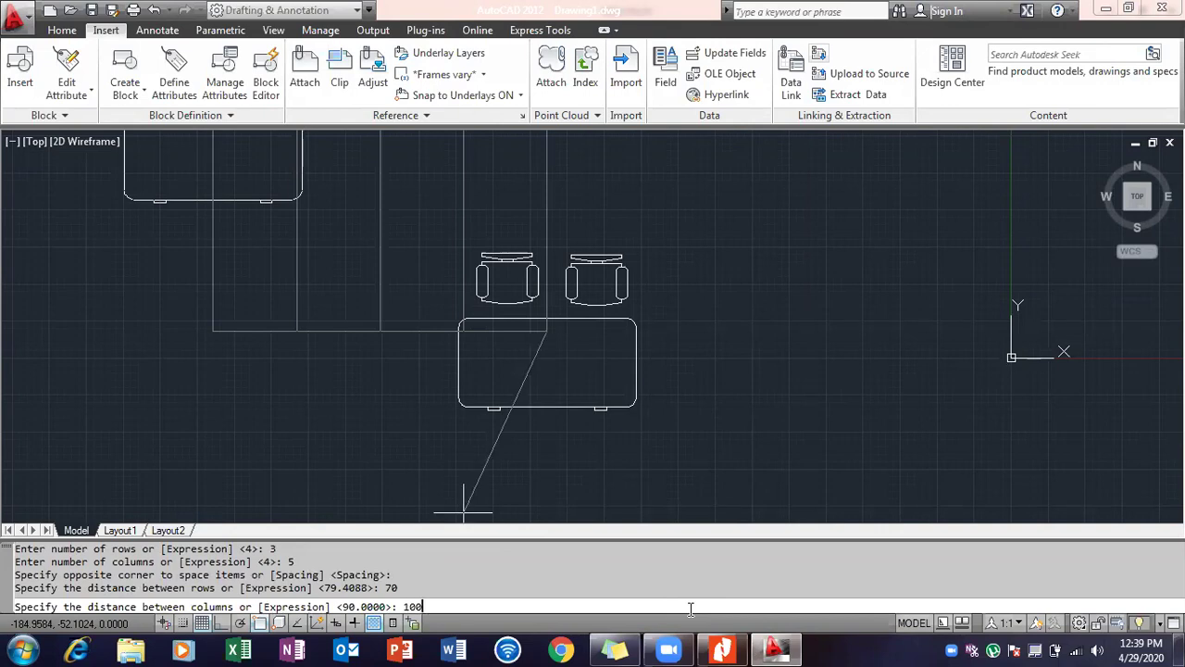
{"action": "key", "text": "Return"}
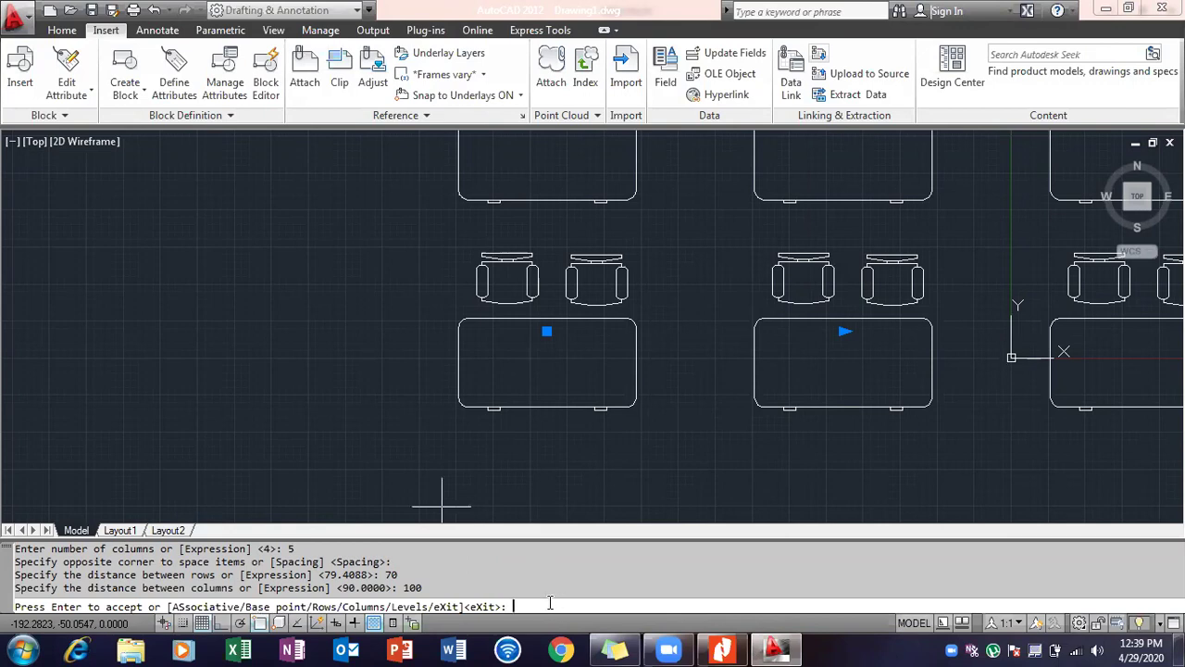
{"action": "key", "text": "Return"}
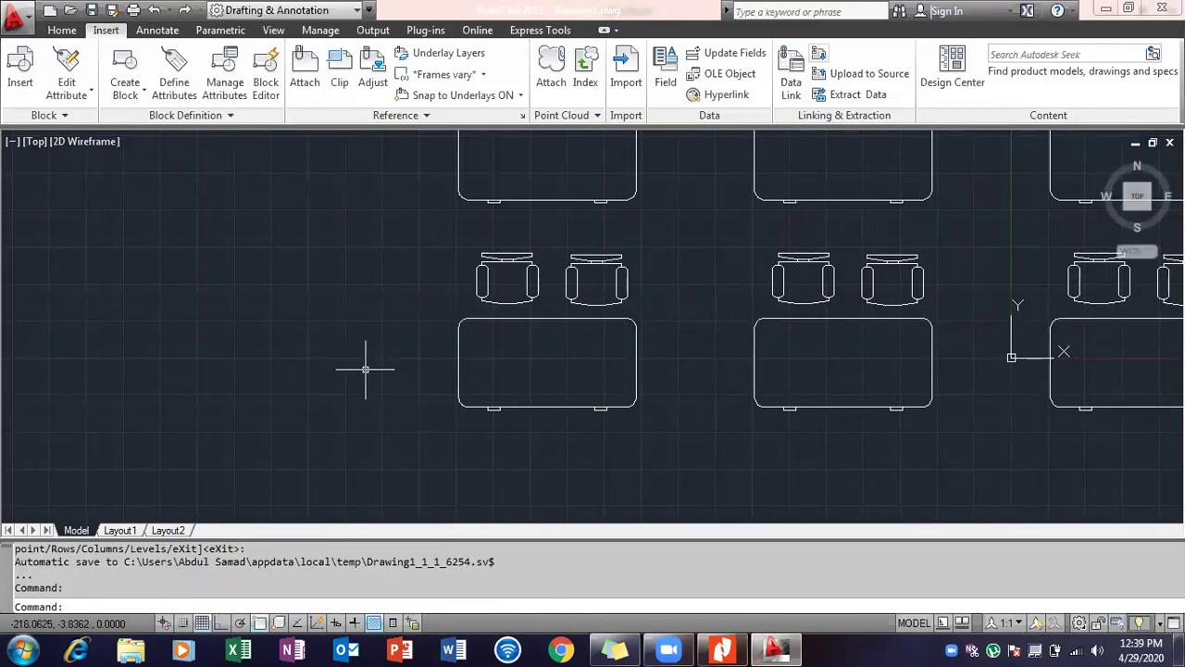
Step: Examine the complete desk array in AutoCAD against the figure in the Nitro Pro manual, continuing to the Tutorial-2 drawing
{"action": "scroll", "coordinate": [365, 368], "scroll_direction": "down", "scroll_amount": 2}
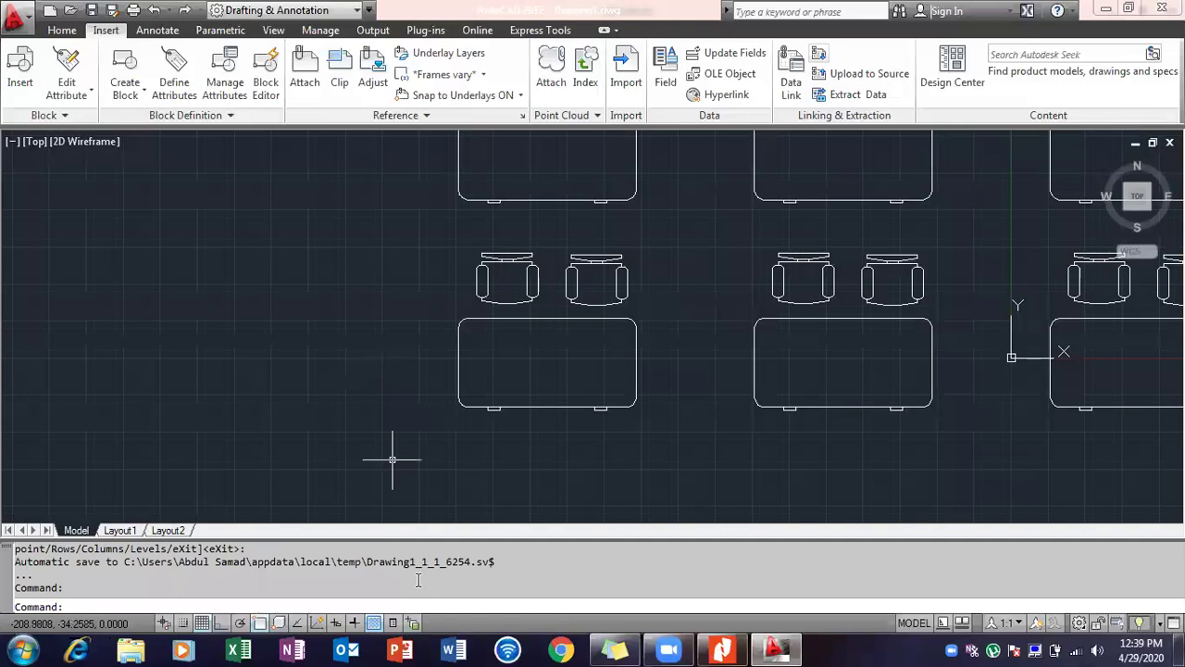
{"action": "type", "text": "z"}
{"action": "key", "text": "Return"}
{"action": "type", "text": "a"}
{"action": "key", "text": "Return"}
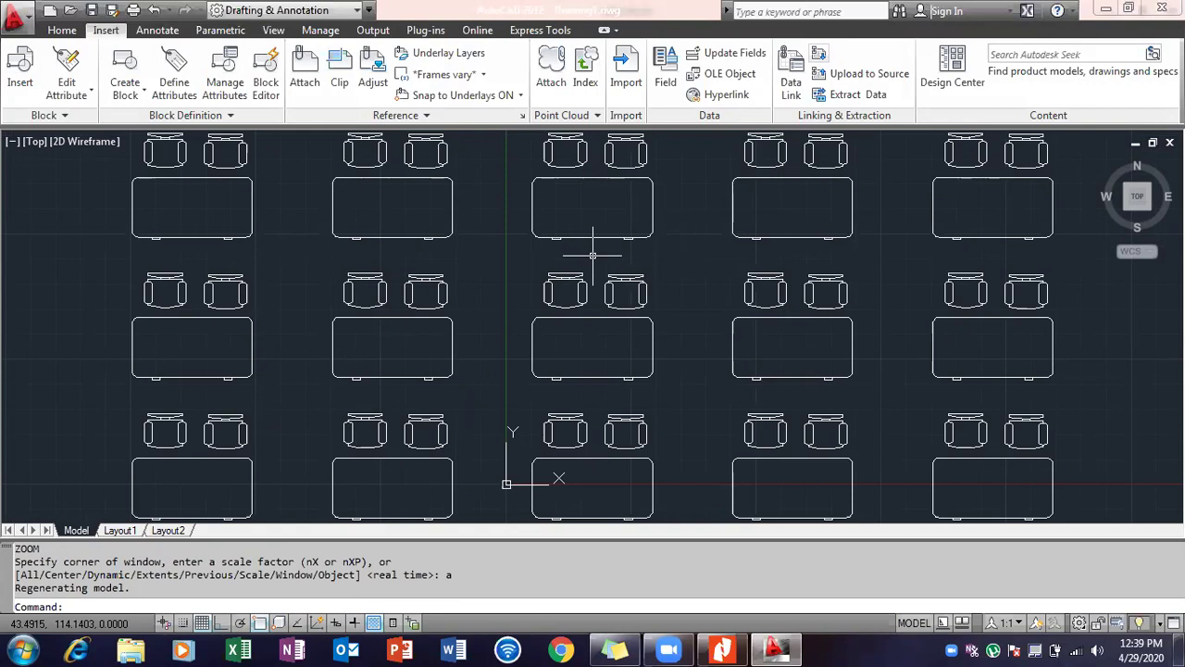
{"action": "left_click", "coordinate": [738, 649]}
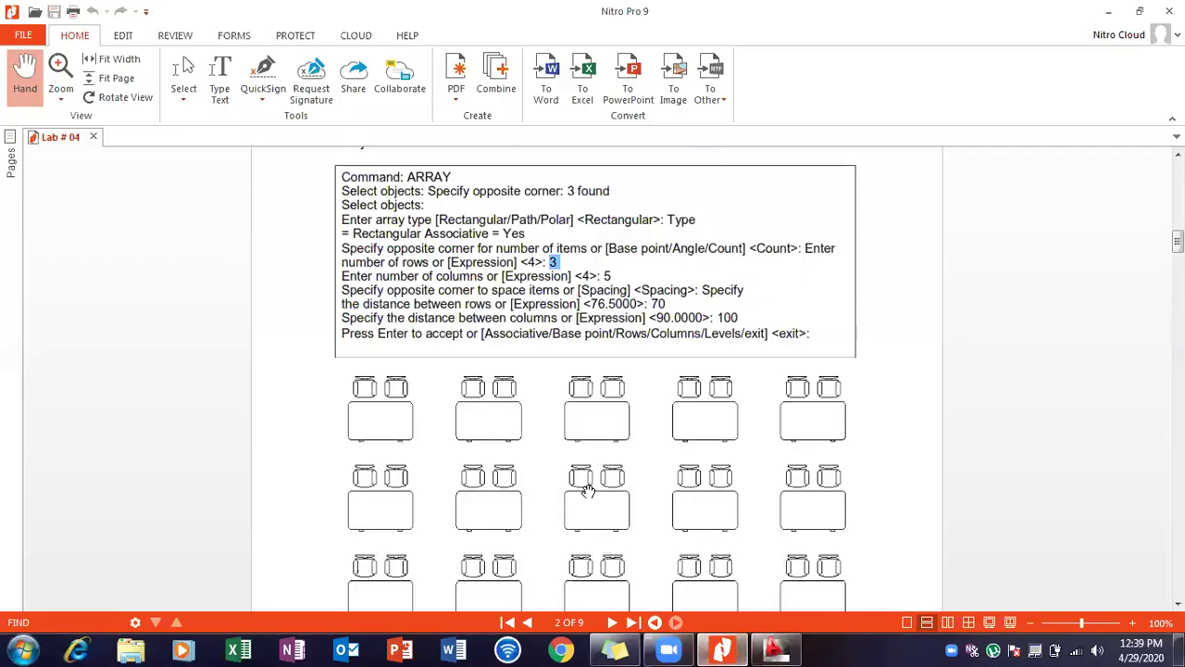
{"action": "scroll", "coordinate": [556, 451], "scroll_direction": "down", "scroll_amount": 5}
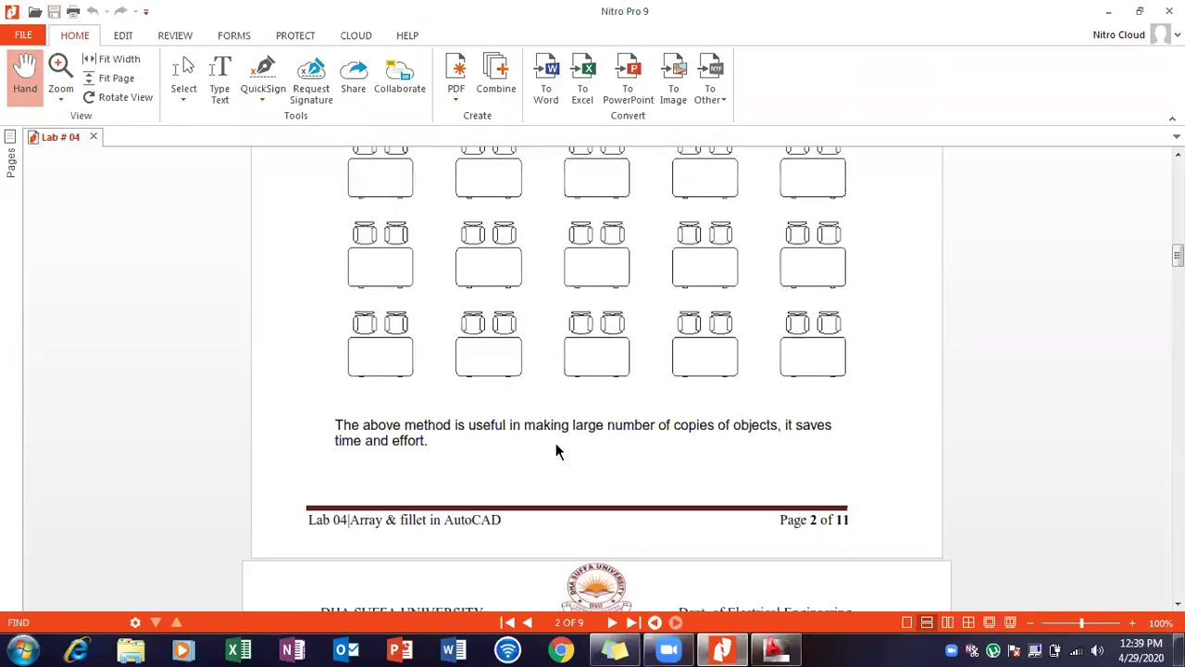
{"action": "scroll", "coordinate": [556, 451], "scroll_direction": "down", "scroll_amount": 4}
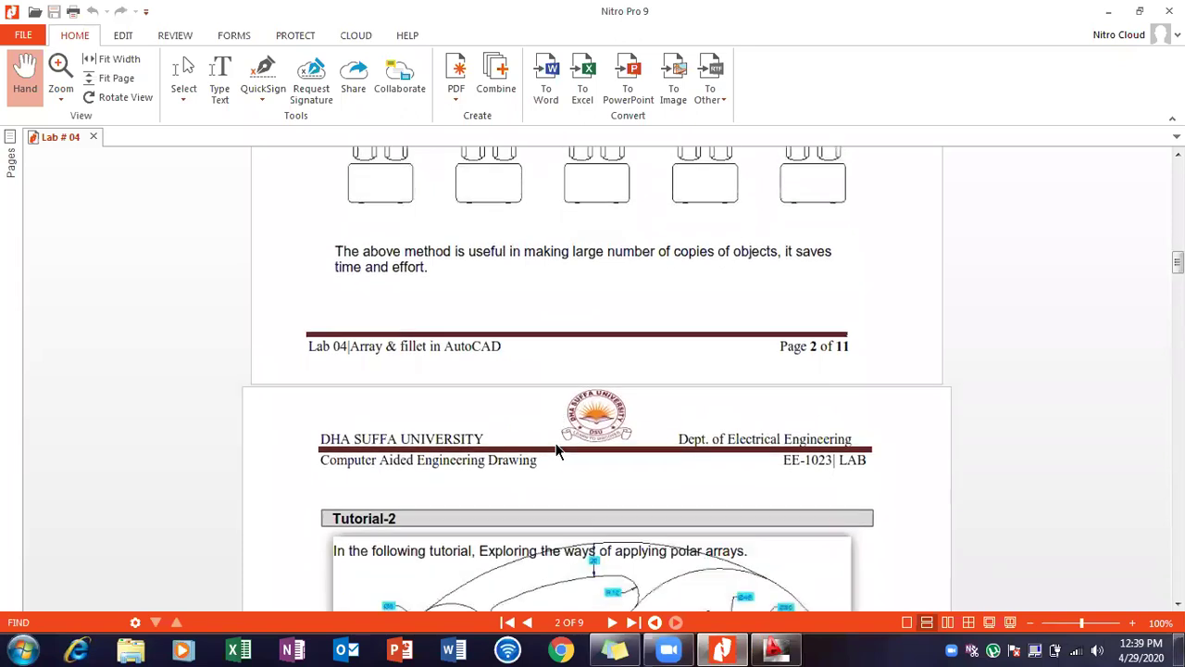
{"action": "scroll", "coordinate": [558, 450], "scroll_direction": "down", "scroll_amount": 2}
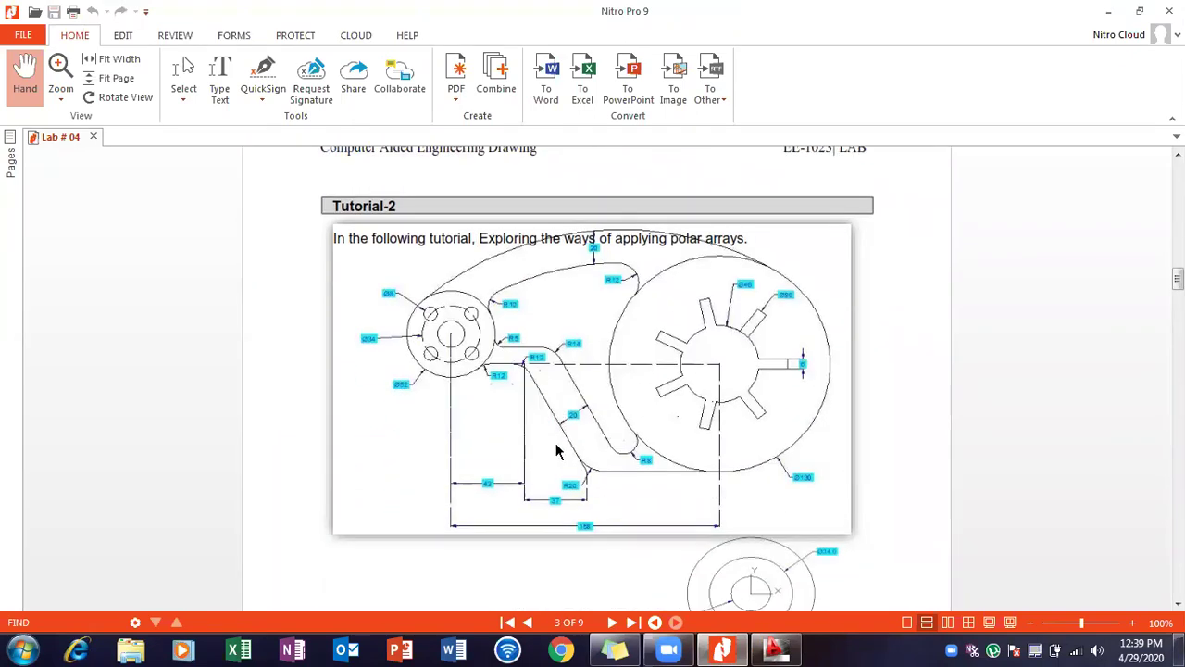
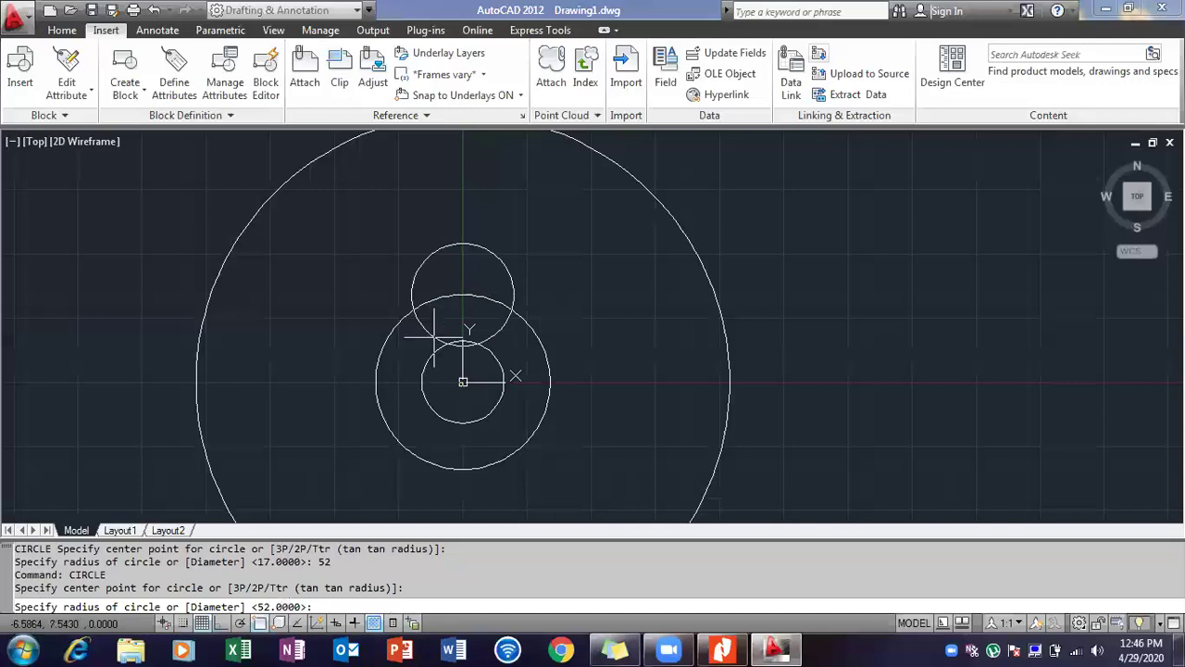
Step: Check the manual in Nitro Pro and finish the circle at the middle circle's upper quadrant in AutoCAD with a diameter of 8
{"action": "left_click", "coordinate": [723, 649]}
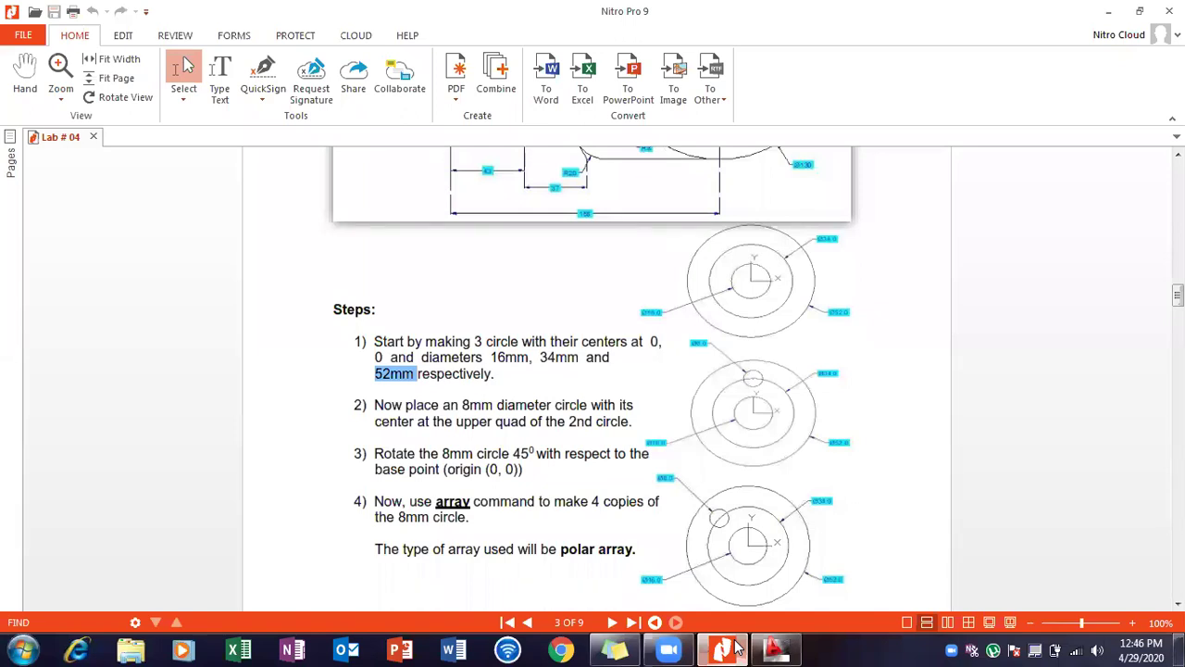
{"action": "left_click", "coordinate": [731, 648]}
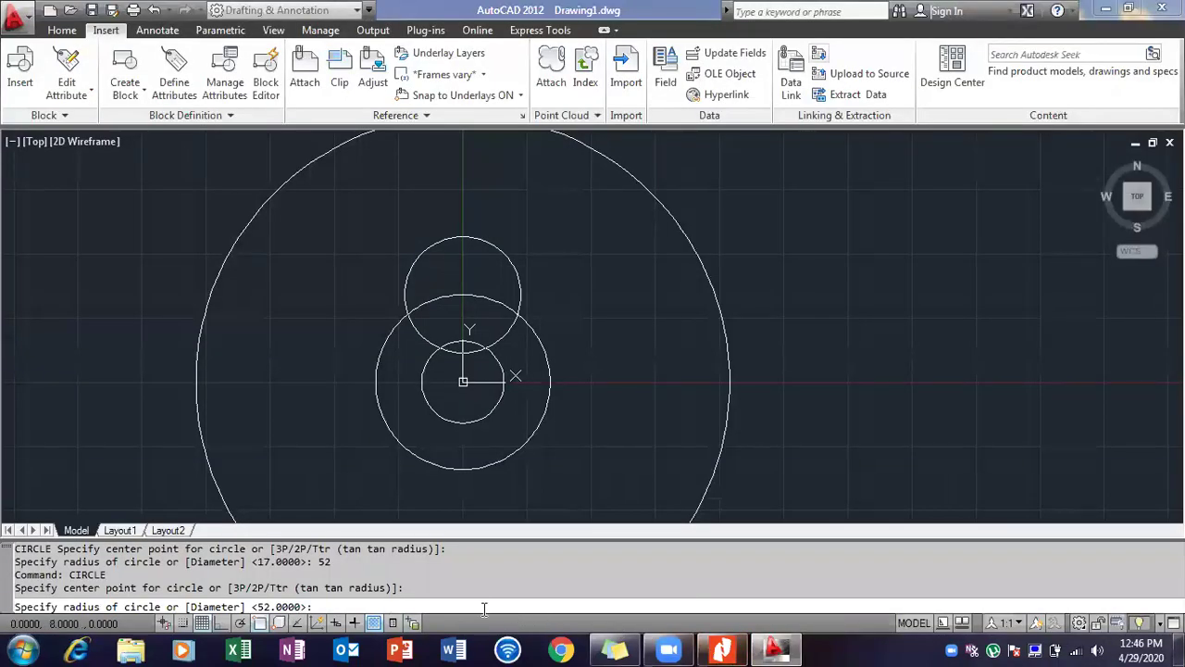
{"action": "type", "text": "d"}
{"action": "key", "text": "Return"}
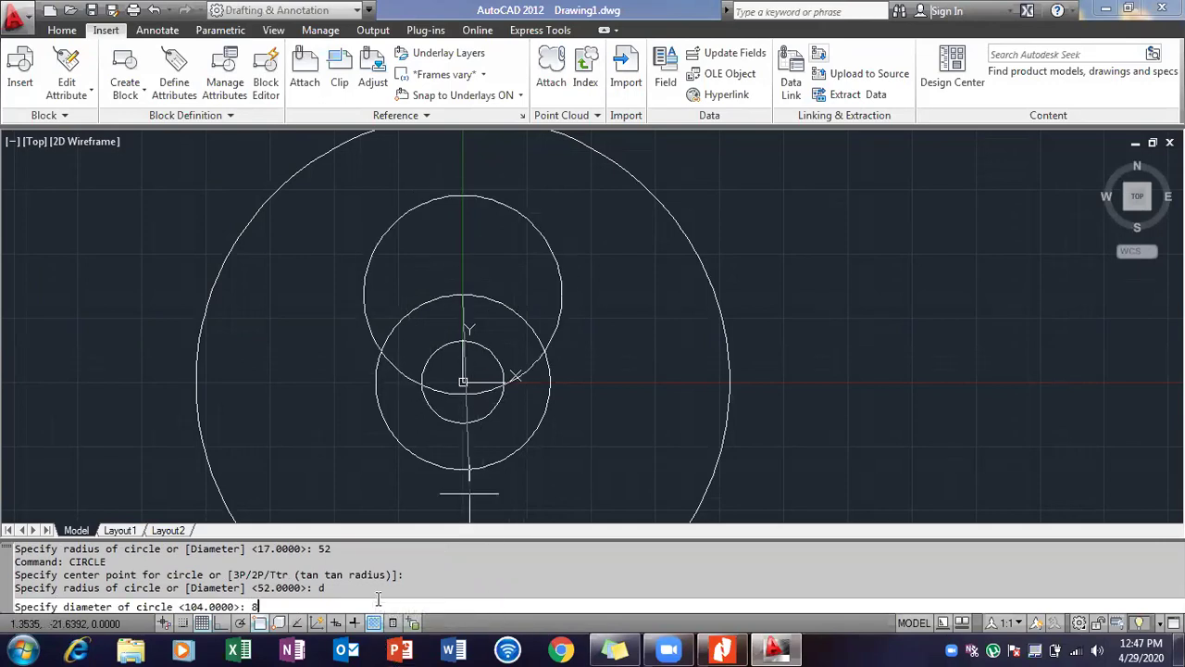
{"action": "type", "text": "8"}
{"action": "key", "text": "Return"}
{"action": "scroll", "coordinate": [497, 393], "scroll_direction": "down", "scroll_amount": 2}
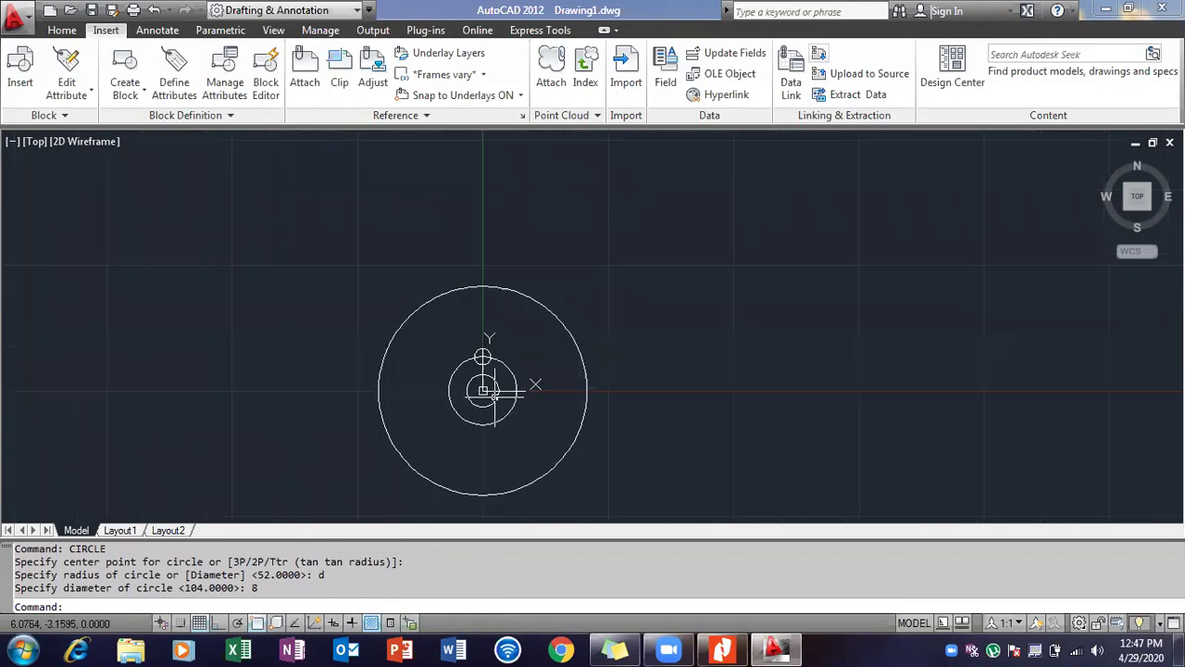
Step: Read the 45° rotation instruction in the Nitro Pro manual and erase the small 8 mm circle in AutoCAD
{"action": "left_click", "coordinate": [723, 648]}
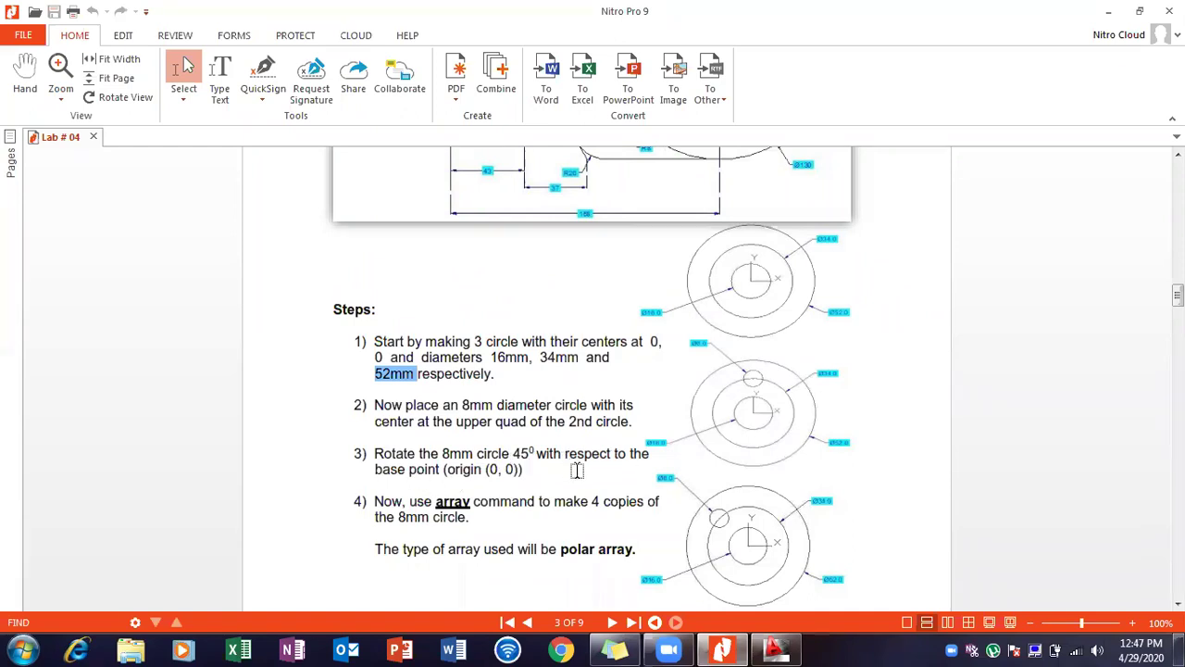
{"action": "left_click", "coordinate": [523, 470]}
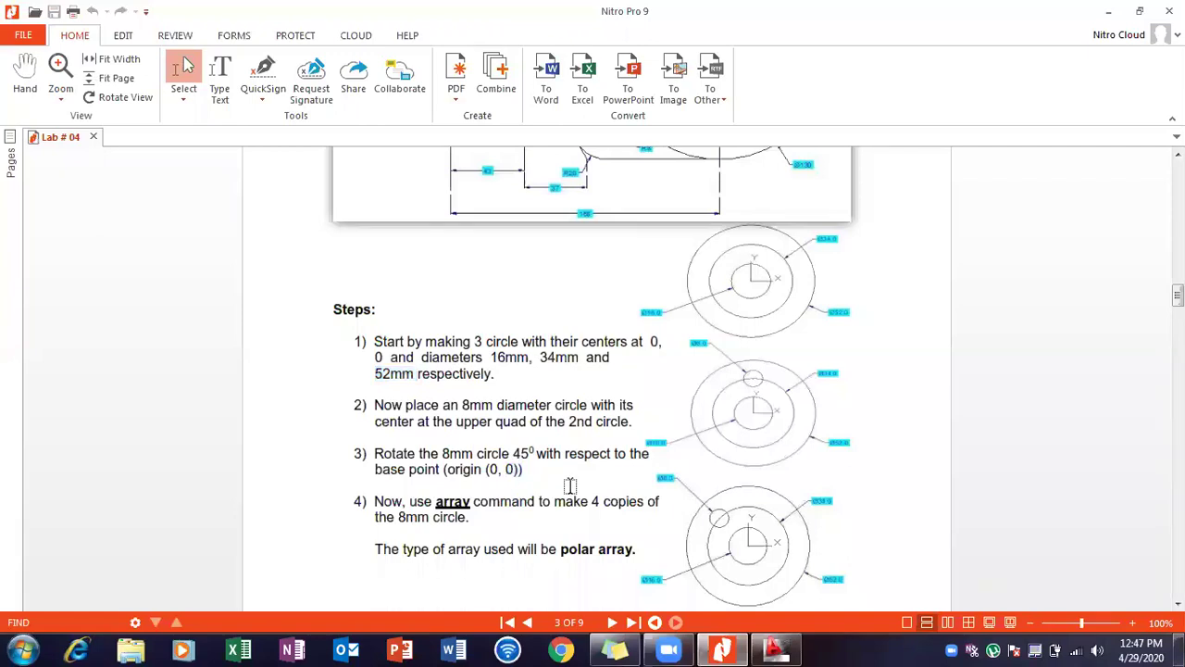
{"action": "left_click", "coordinate": [720, 648]}
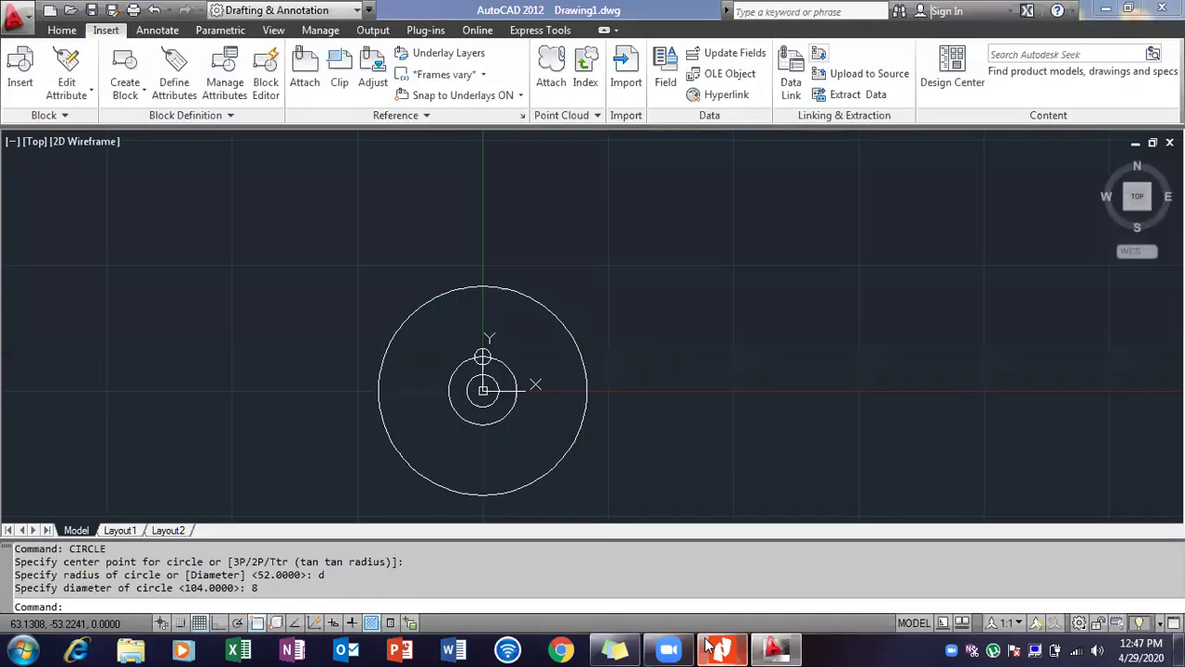
{"action": "scroll", "coordinate": [483, 390], "scroll_direction": "up", "scroll_amount": 3}
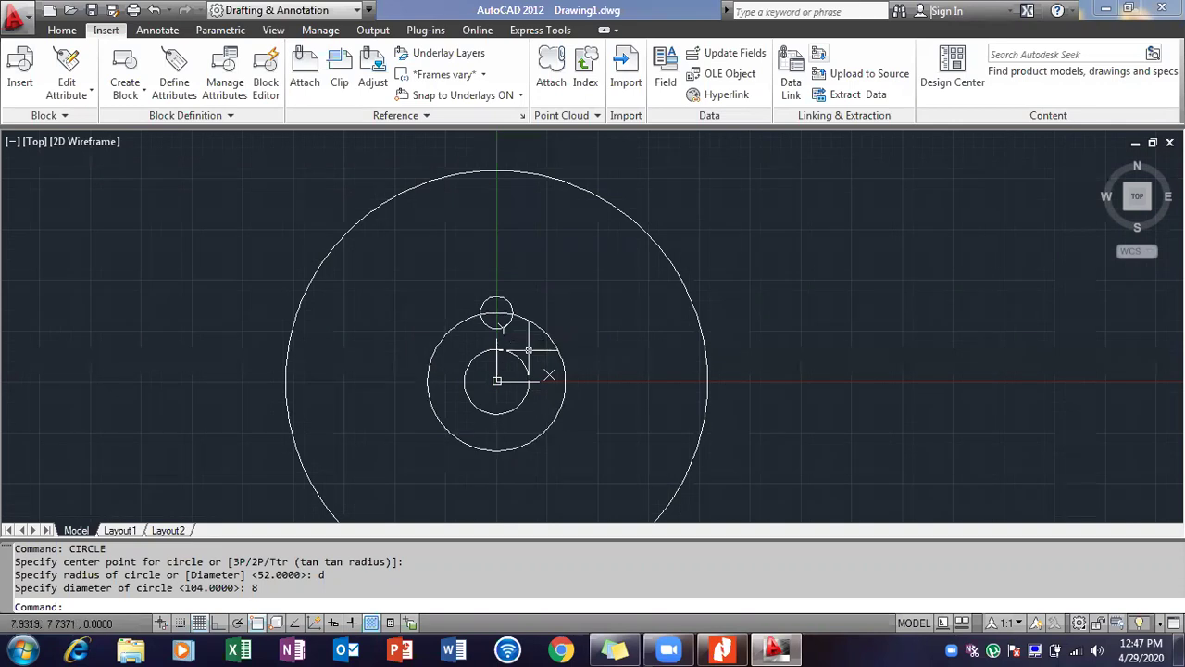
{"action": "left_click", "coordinate": [505, 299]}
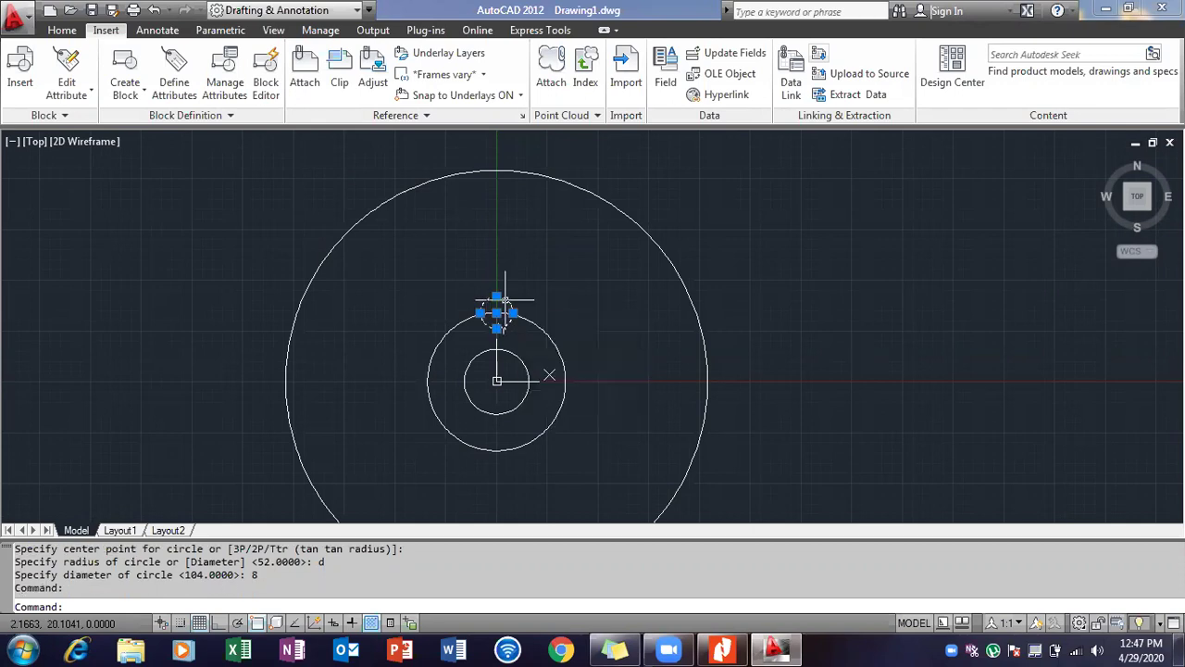
{"action": "key", "text": "Delete"}
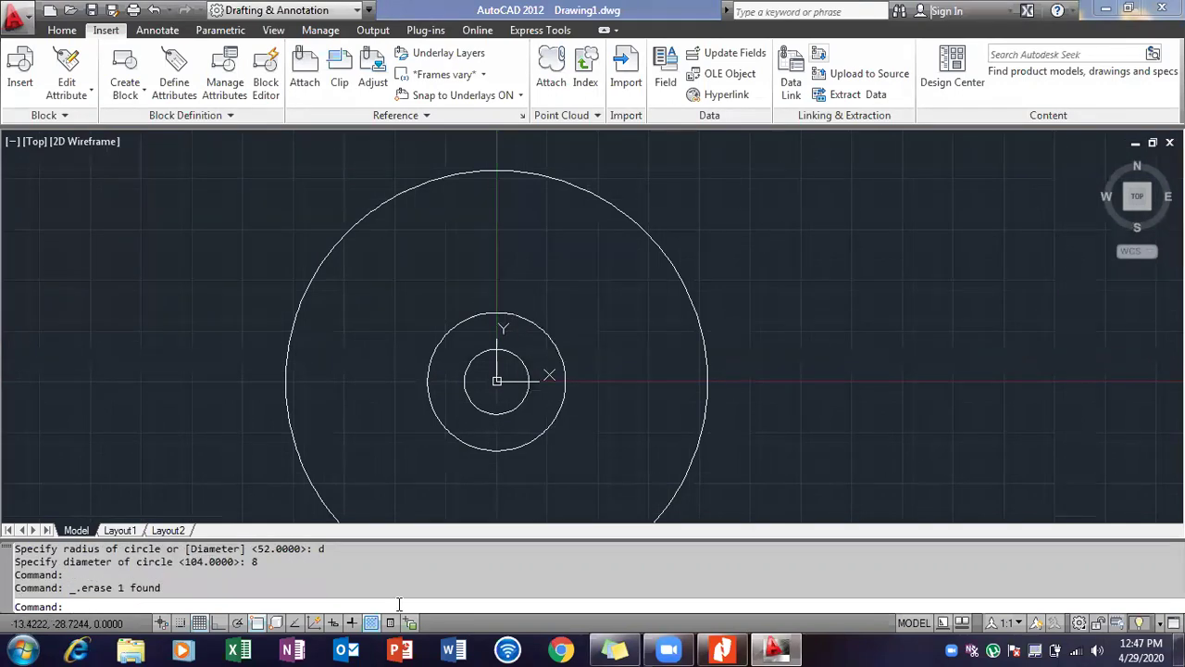
{"action": "type", "text": "line"}
{"action": "key", "text": "Return"}
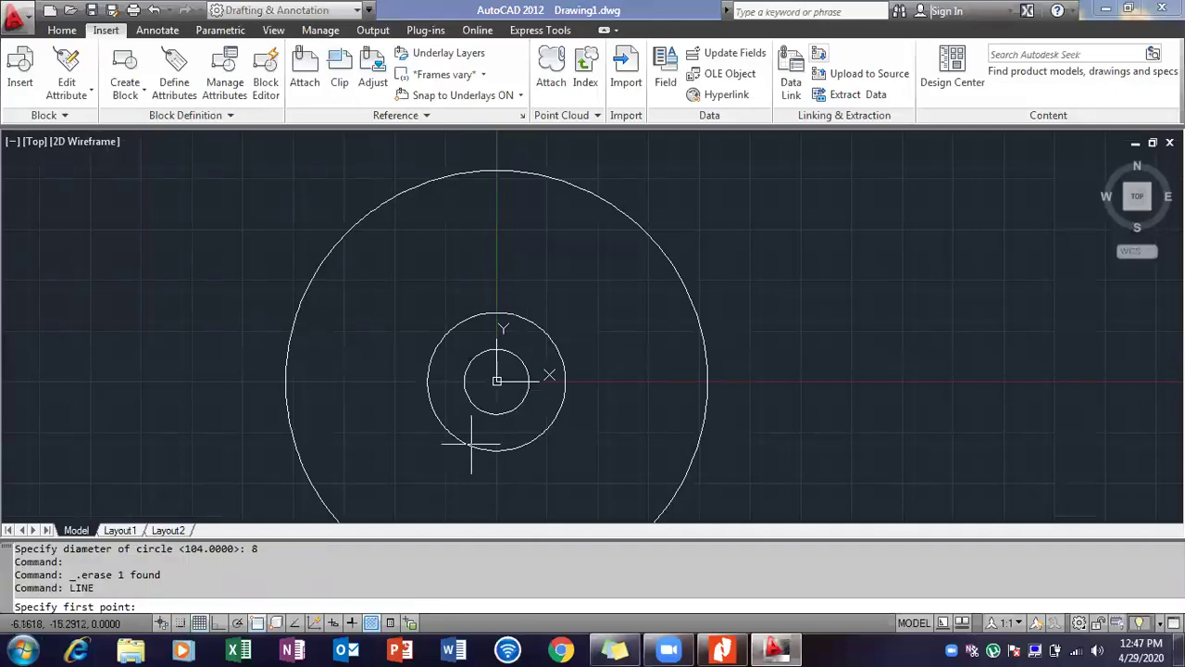
{"action": "left_click", "coordinate": [496, 381]}
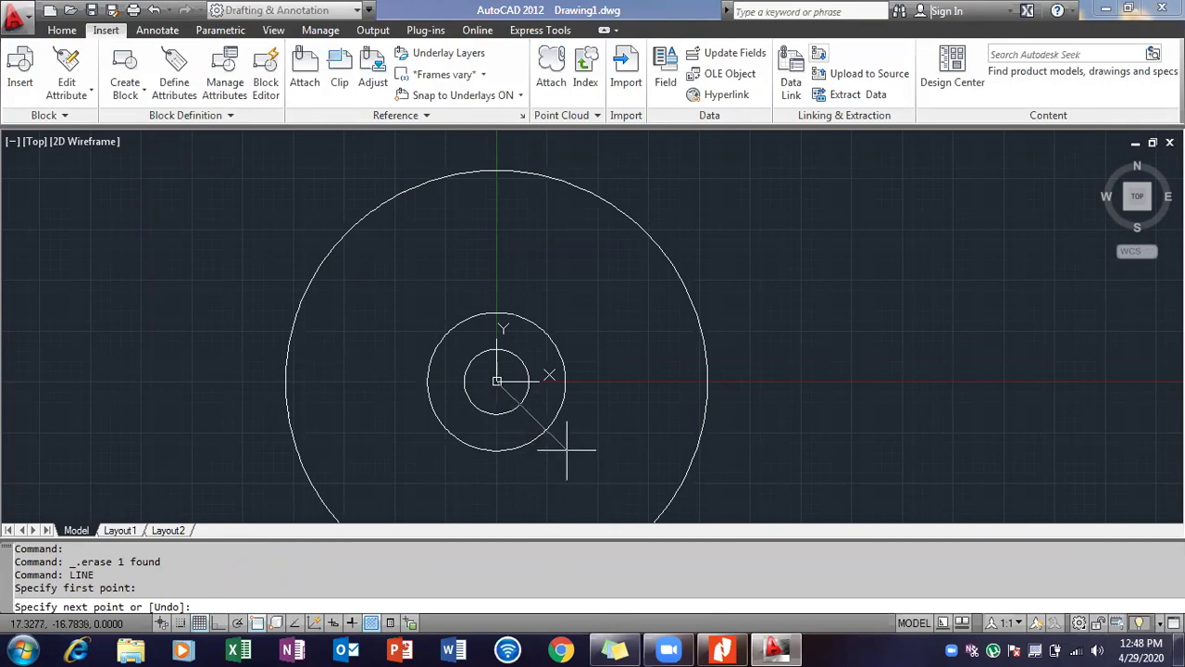
{"action": "key", "text": "F8"}
{"action": "type", "text": "@"}
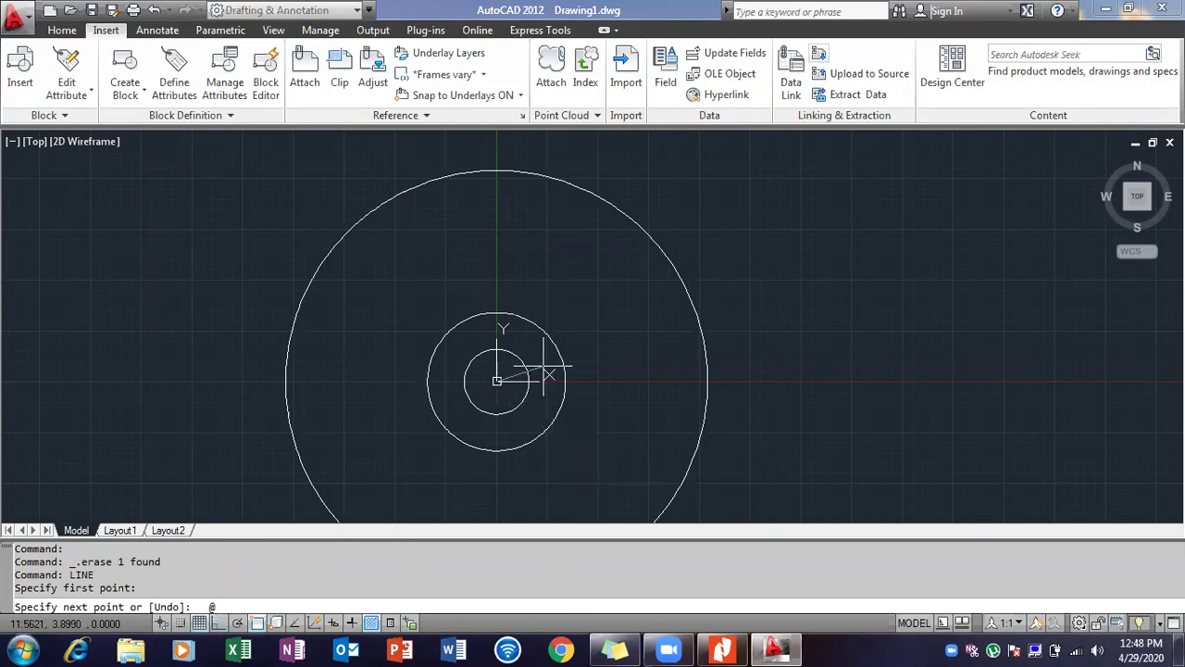
{"action": "type", "text": "34"}
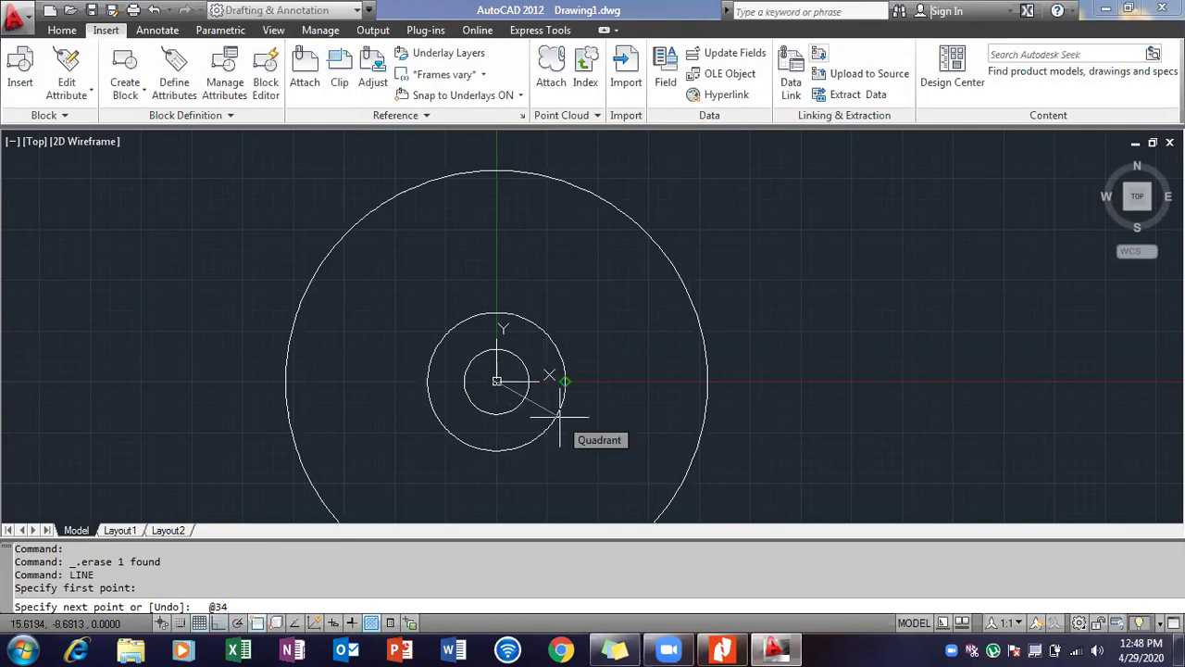
{"action": "type", "text": "<45"}
{"action": "key", "text": "Return"}
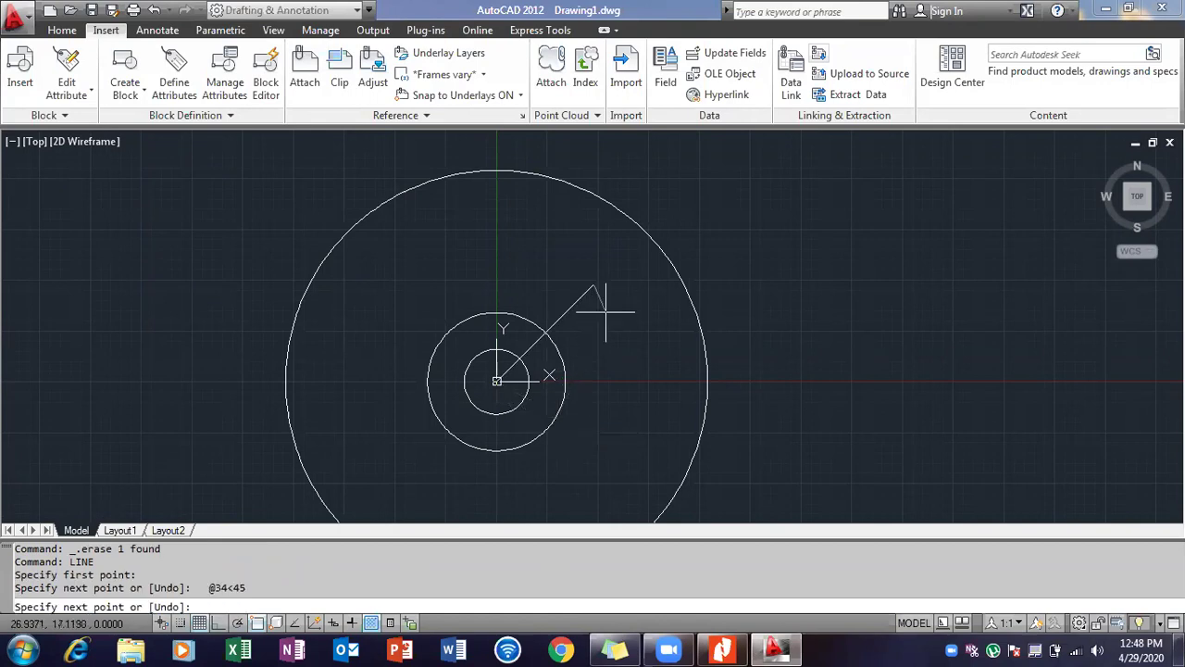
Step: Turn on intersection snap and start a circle centred where the 45° line crosses the middle circle
{"action": "key", "text": "Escape"}
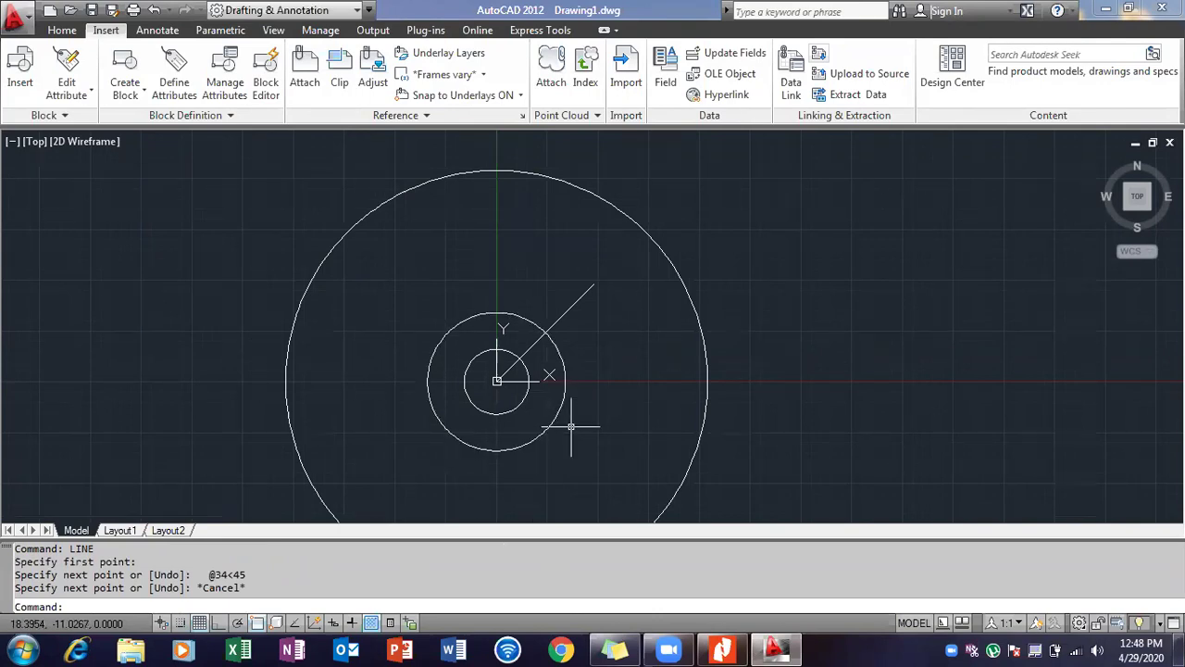
{"action": "scroll", "coordinate": [571, 425], "scroll_direction": "up", "scroll_amount": 2}
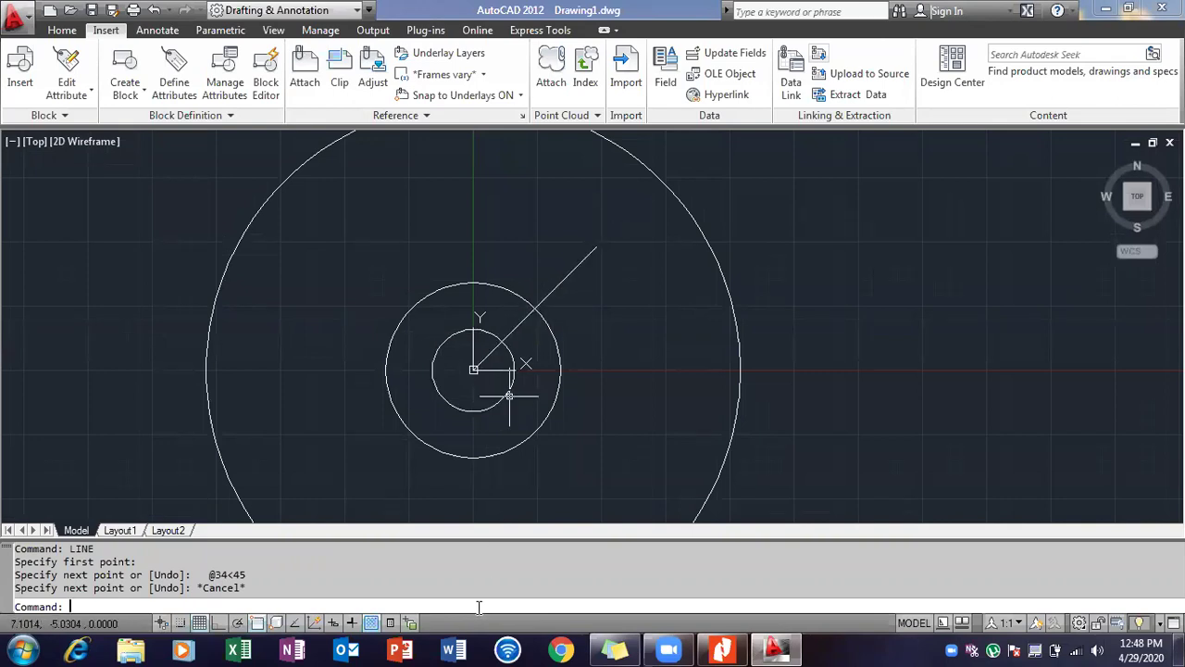
{"action": "type", "text": "circle"}
{"action": "key", "text": "Return"}
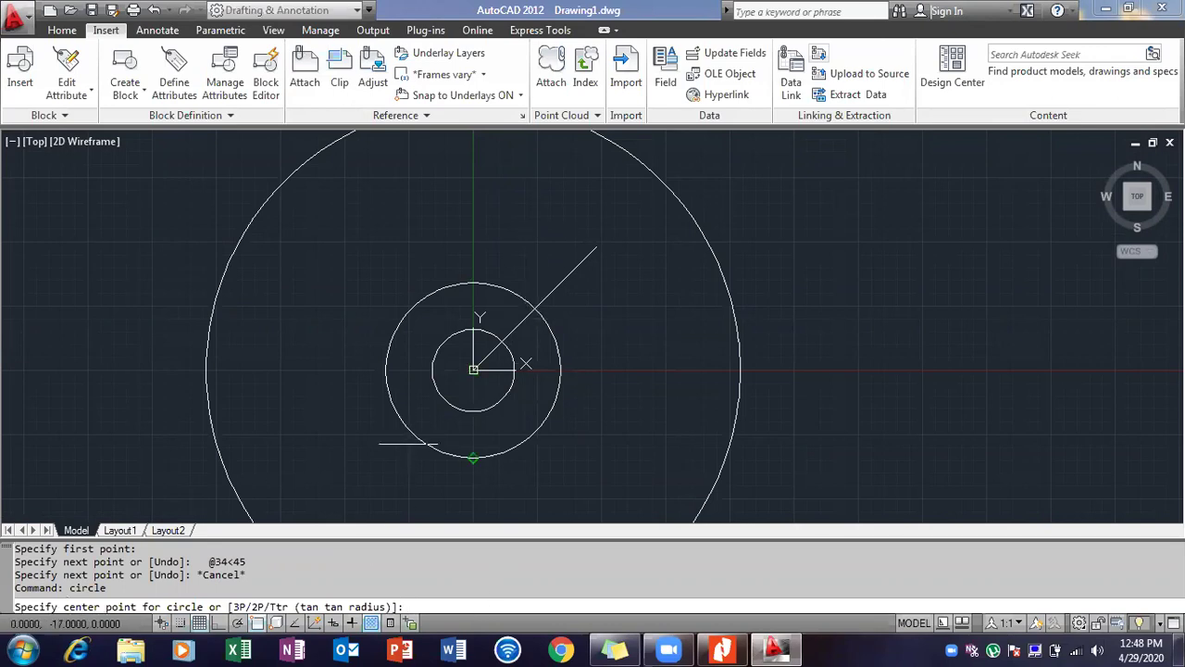
{"action": "right_click", "coordinate": [260, 622]}
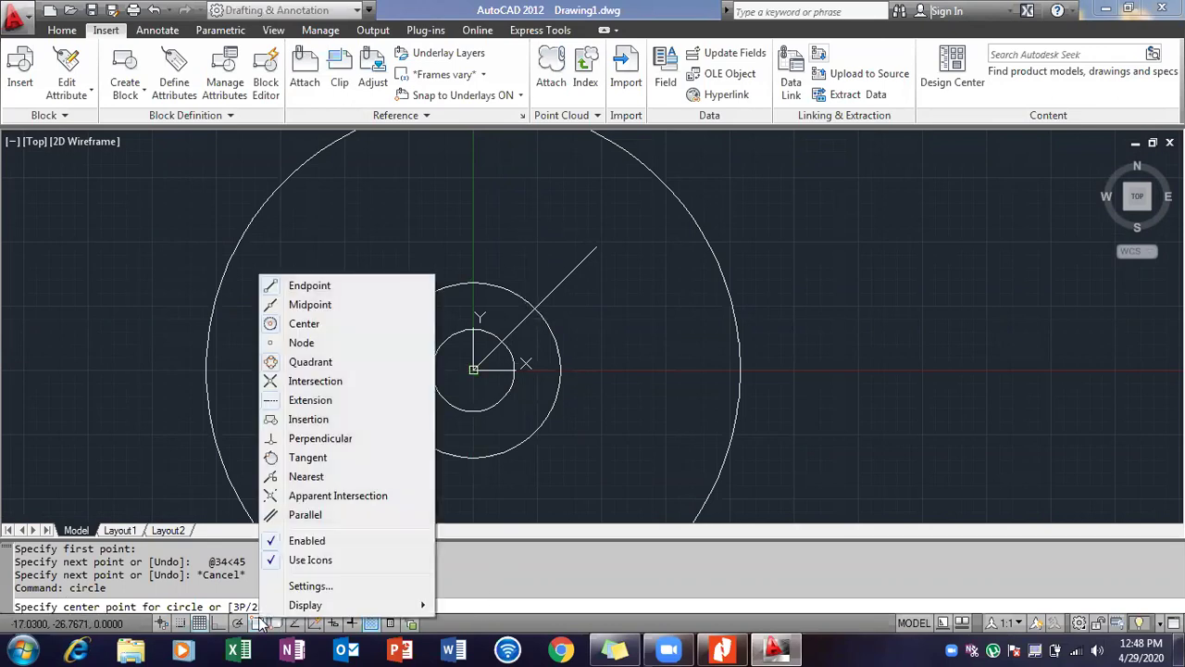
{"action": "left_click", "coordinate": [315, 383]}
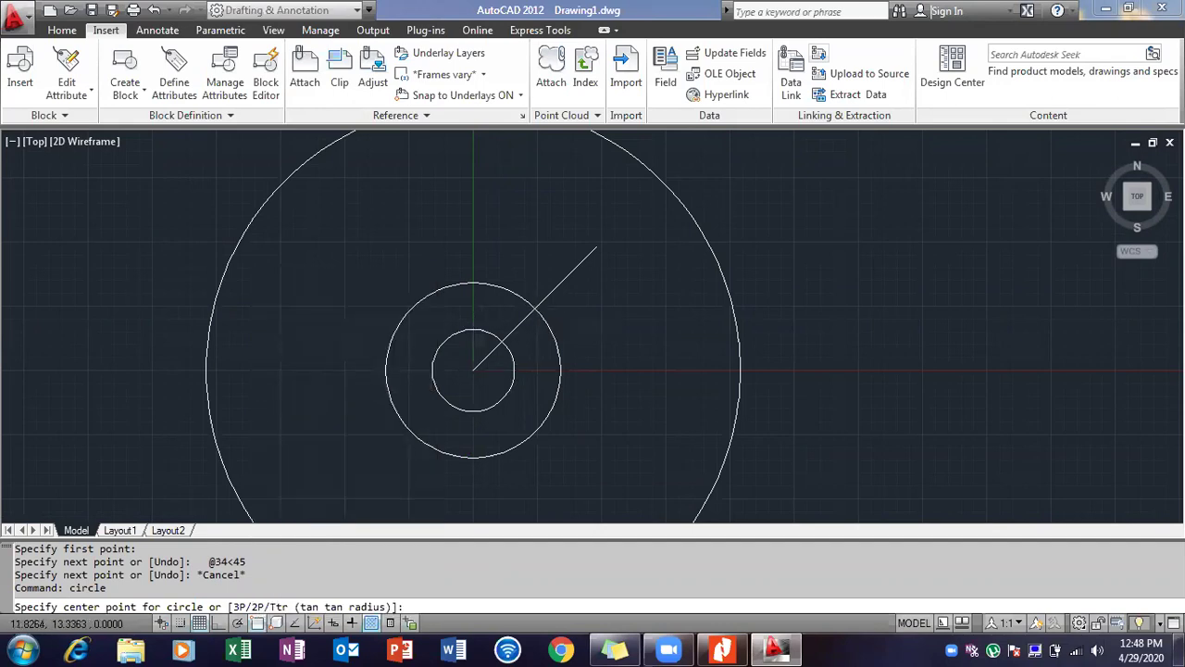
{"action": "scroll", "coordinate": [535, 292], "scroll_direction": "up", "scroll_amount": 1}
{"action": "scroll", "coordinate": [544, 330], "scroll_direction": "up", "scroll_amount": 5}
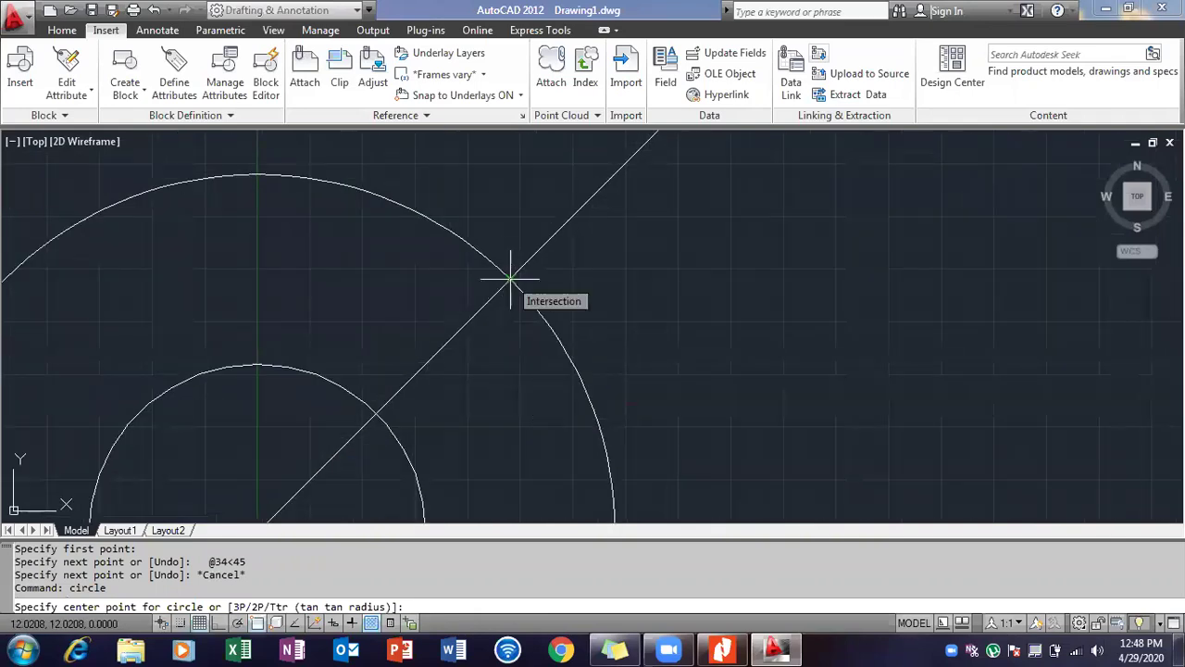
{"action": "left_click", "coordinate": [510, 277]}
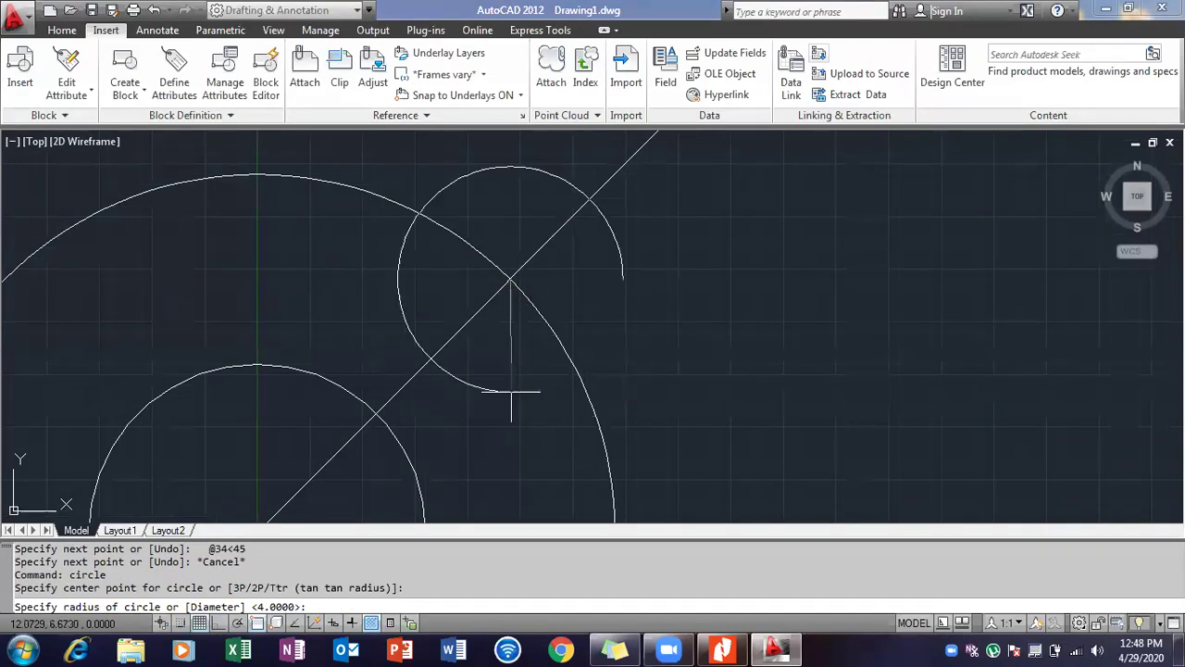
Step: Finish the small circle on the middle circle with a diameter of 8
{"action": "scroll", "coordinate": [514, 363], "scroll_direction": "down", "scroll_amount": 6}
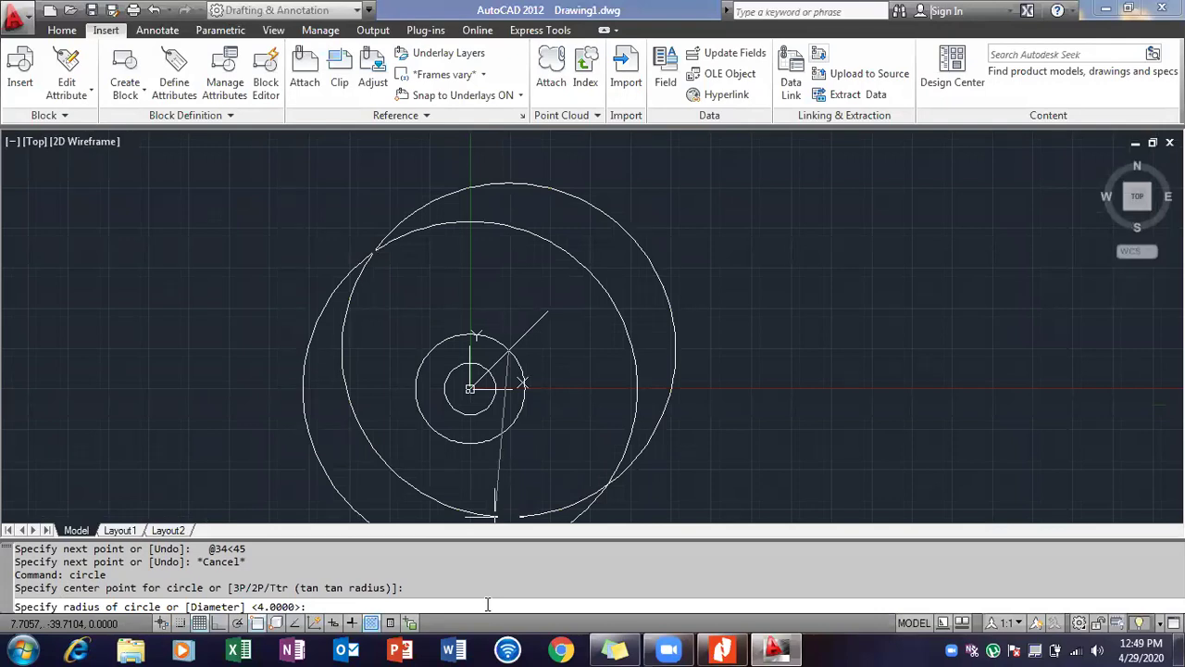
{"action": "left_click", "coordinate": [718, 648]}
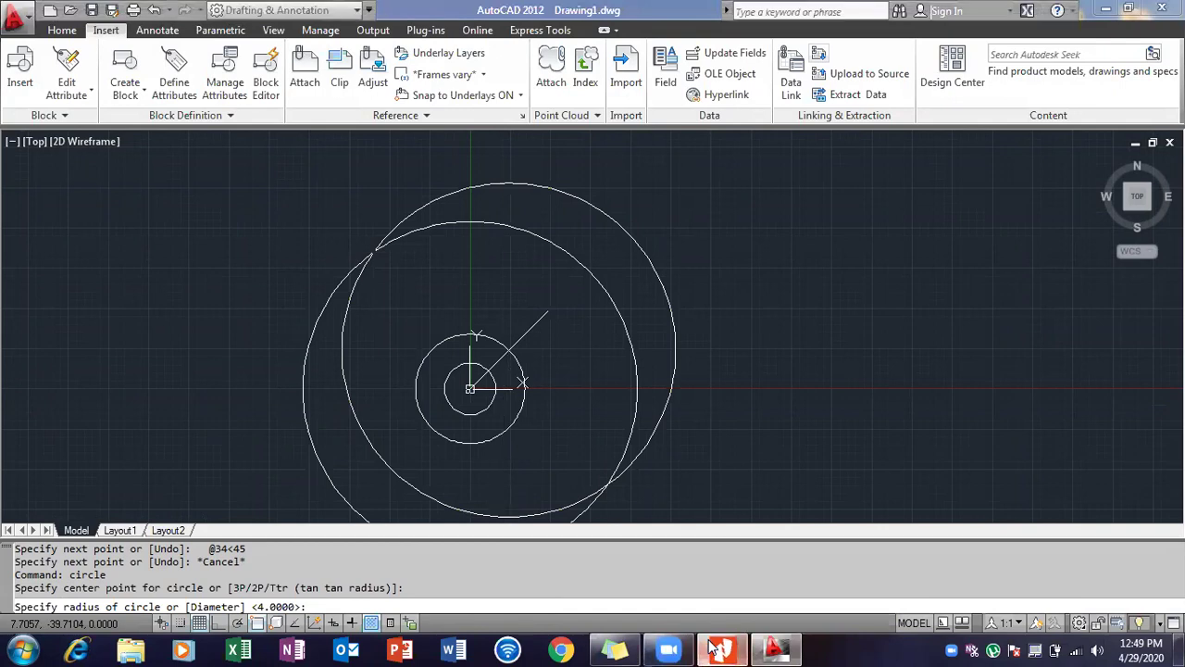
{"action": "left_click", "coordinate": [719, 648]}
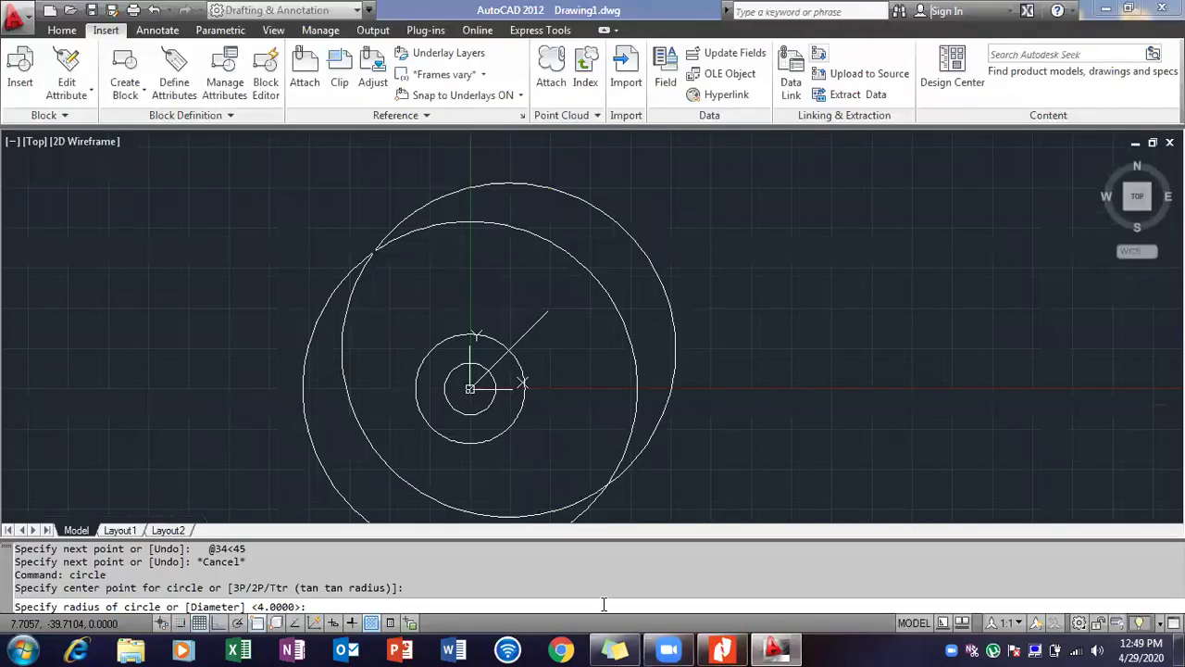
{"action": "type", "text": "d"}
{"action": "key", "text": "Return"}
{"action": "type", "text": "8"}
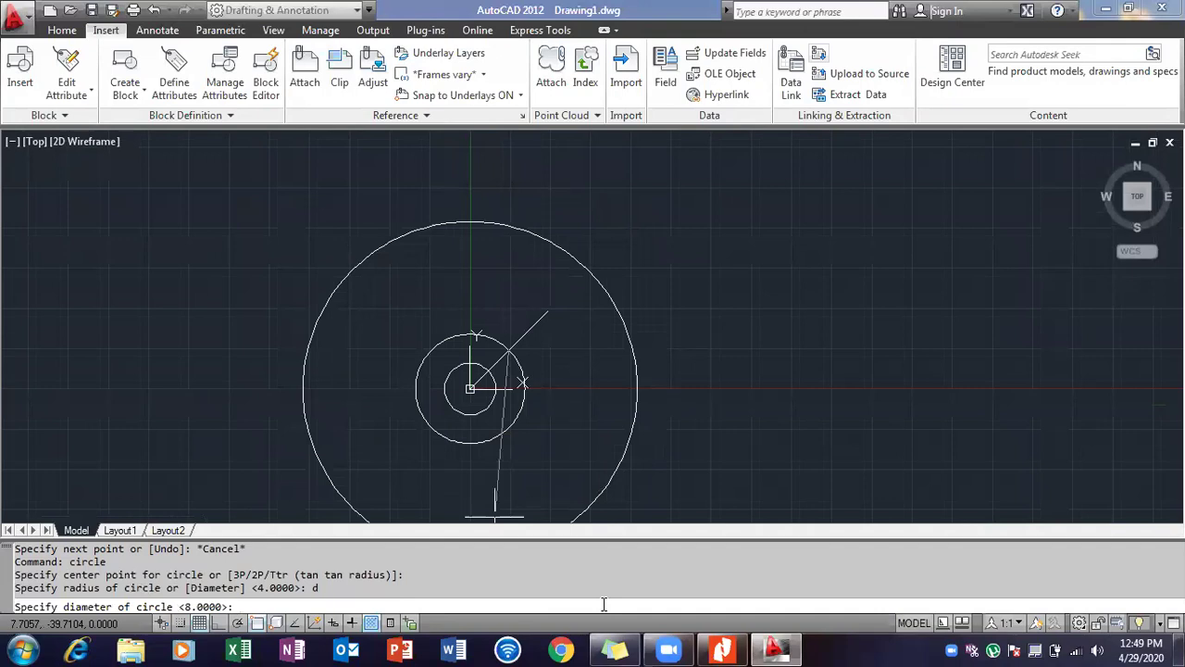
{"action": "key", "text": "Return"}
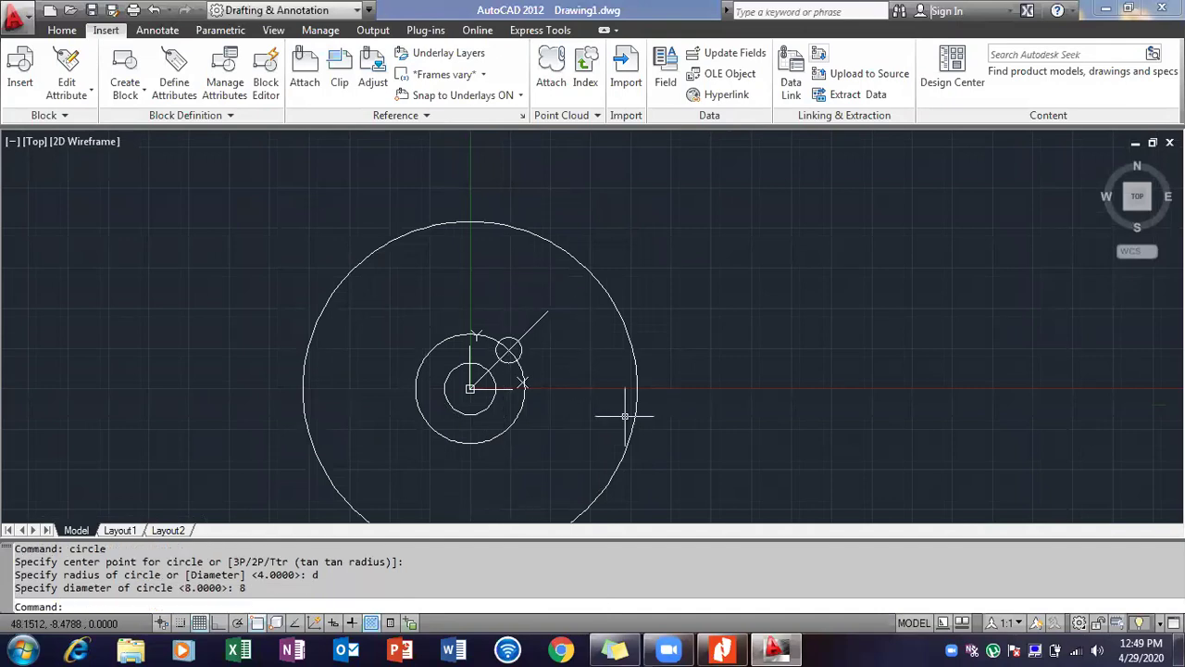
Step: Erase the 45° construction line running from the common centre through the small circle
{"action": "key", "text": "Escape"}
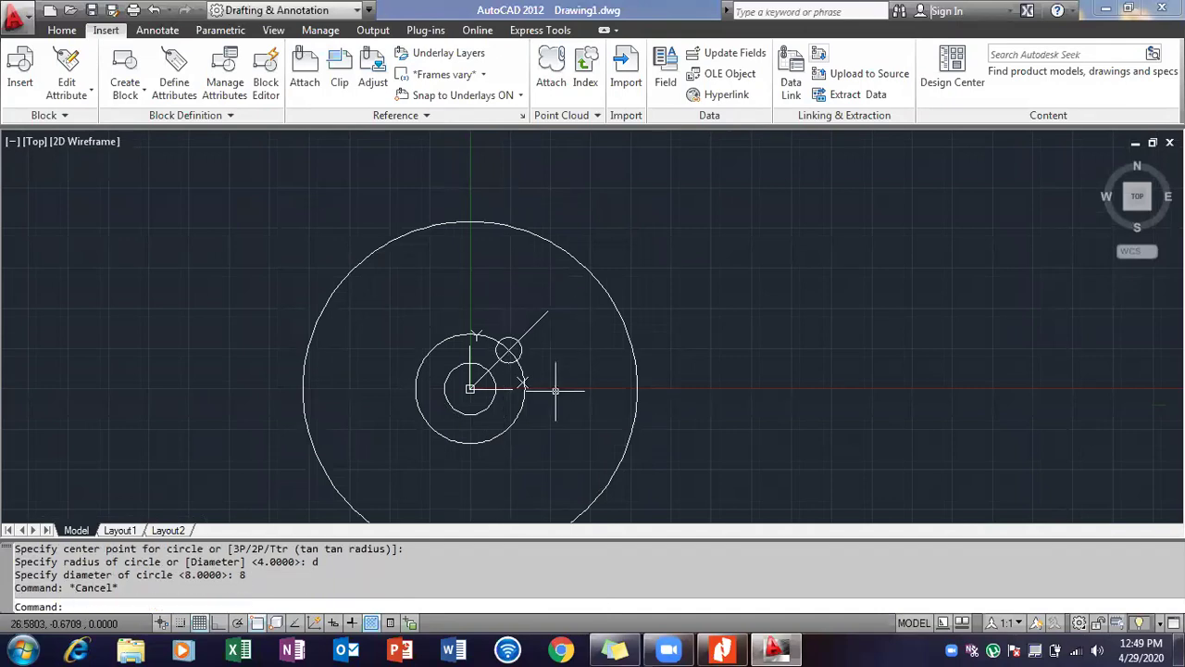
{"action": "left_click", "coordinate": [529, 330]}
{"action": "key", "text": "Delete"}
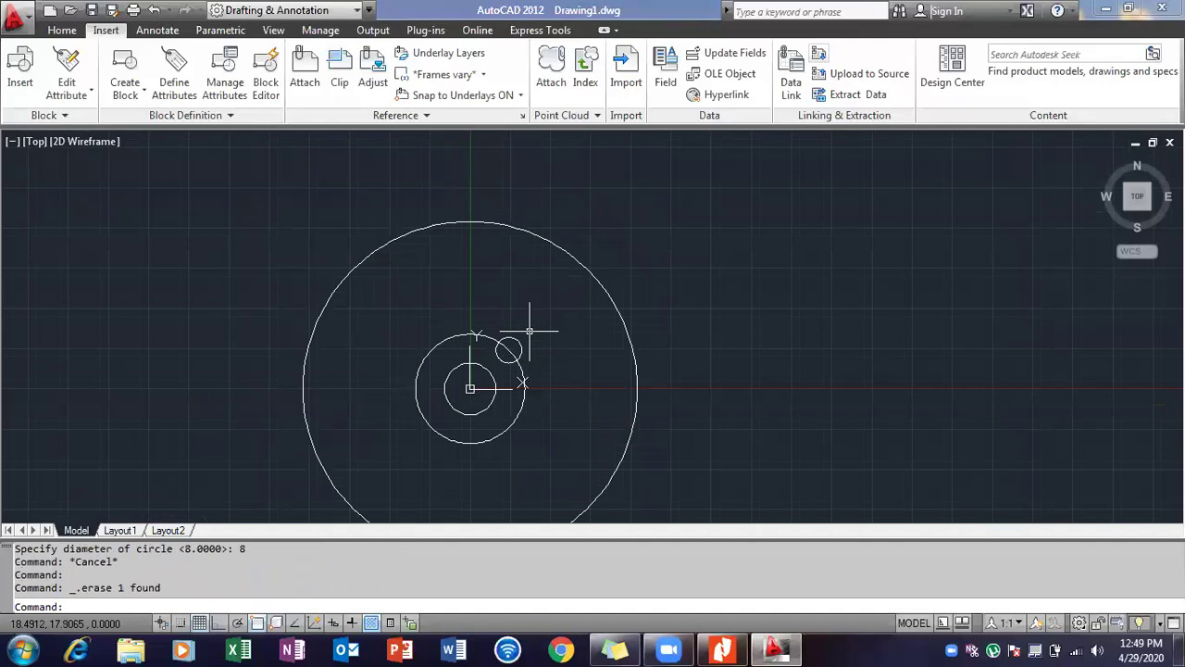
Step: Read step 4 and the polar ARRAY command instructions in the Nitro Pro manual, then return to AutoCAD
{"action": "left_click", "coordinate": [721, 649]}
{"action": "scroll", "coordinate": [548, 505], "scroll_direction": "down", "scroll_amount": 3}
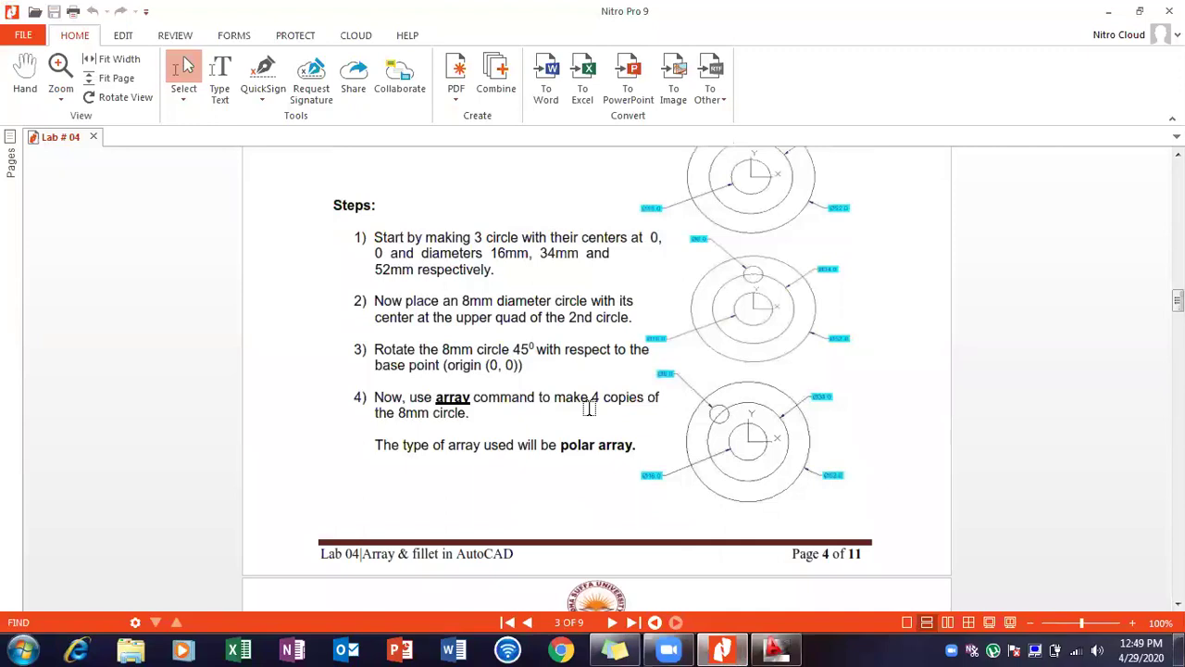
{"action": "scroll", "coordinate": [589, 408], "scroll_direction": "down", "scroll_amount": 9}
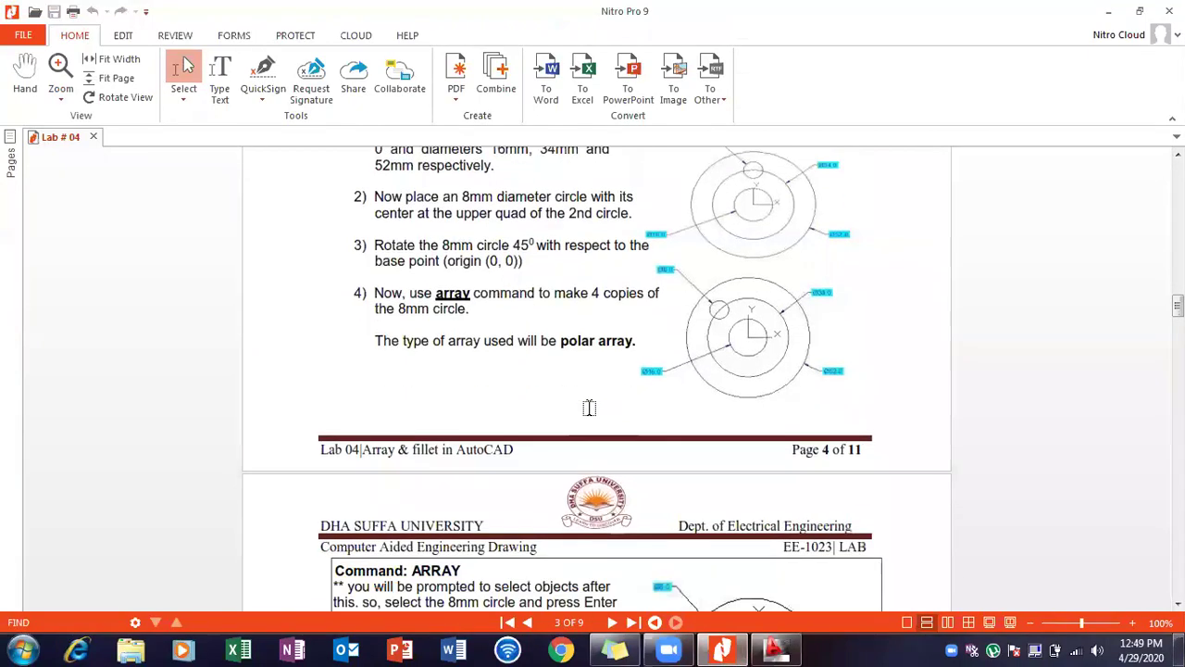
{"action": "scroll", "coordinate": [589, 408], "scroll_direction": "up", "scroll_amount": 6}
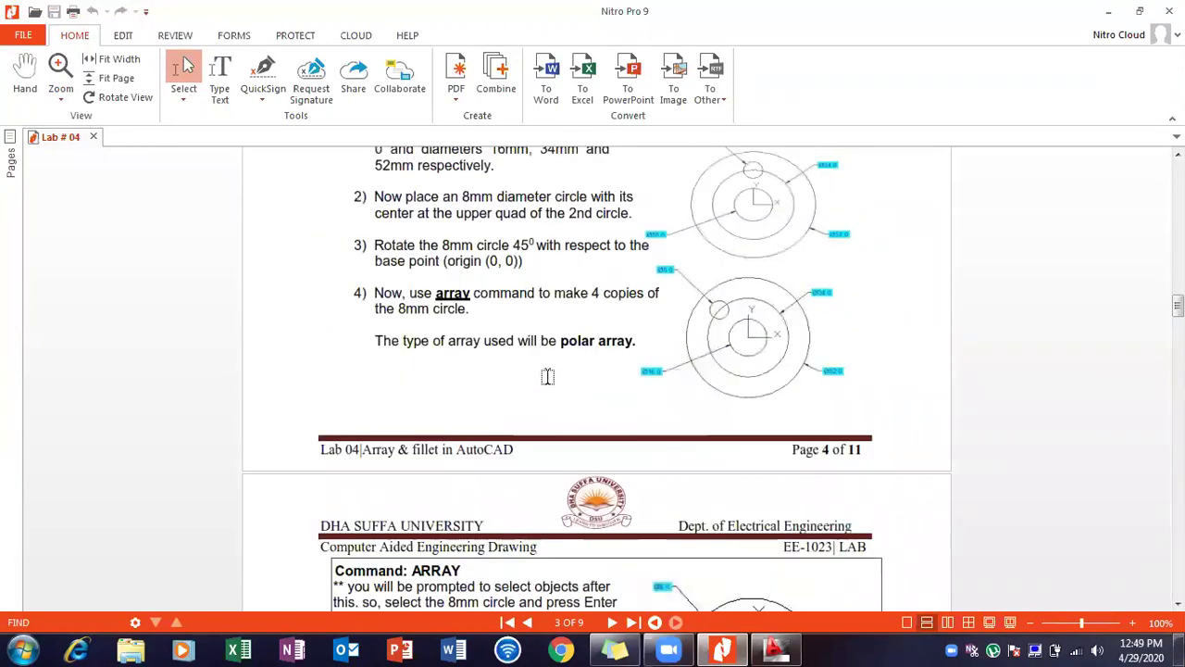
{"action": "scroll", "coordinate": [573, 380], "scroll_direction": "down", "scroll_amount": 3}
{"action": "scroll", "coordinate": [573, 380], "scroll_direction": "up", "scroll_amount": 3}
{"action": "scroll", "coordinate": [573, 380], "scroll_direction": "down", "scroll_amount": 6}
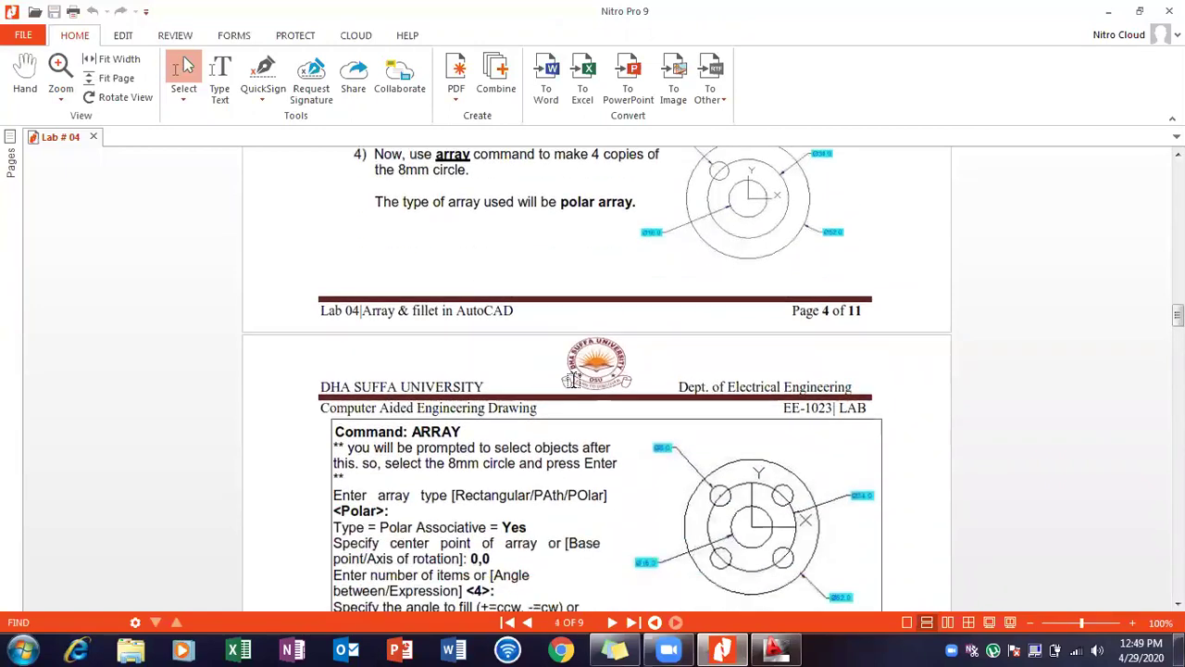
{"action": "mouse_move", "coordinate": [725, 648]}
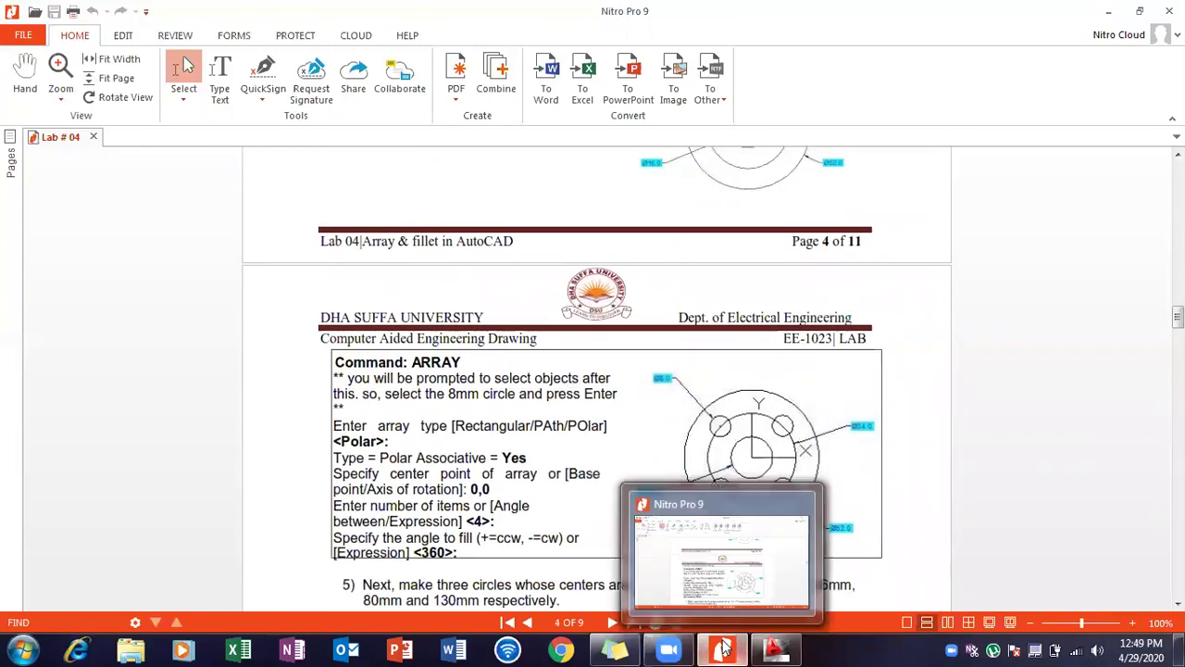
{"action": "left_click", "coordinate": [725, 648]}
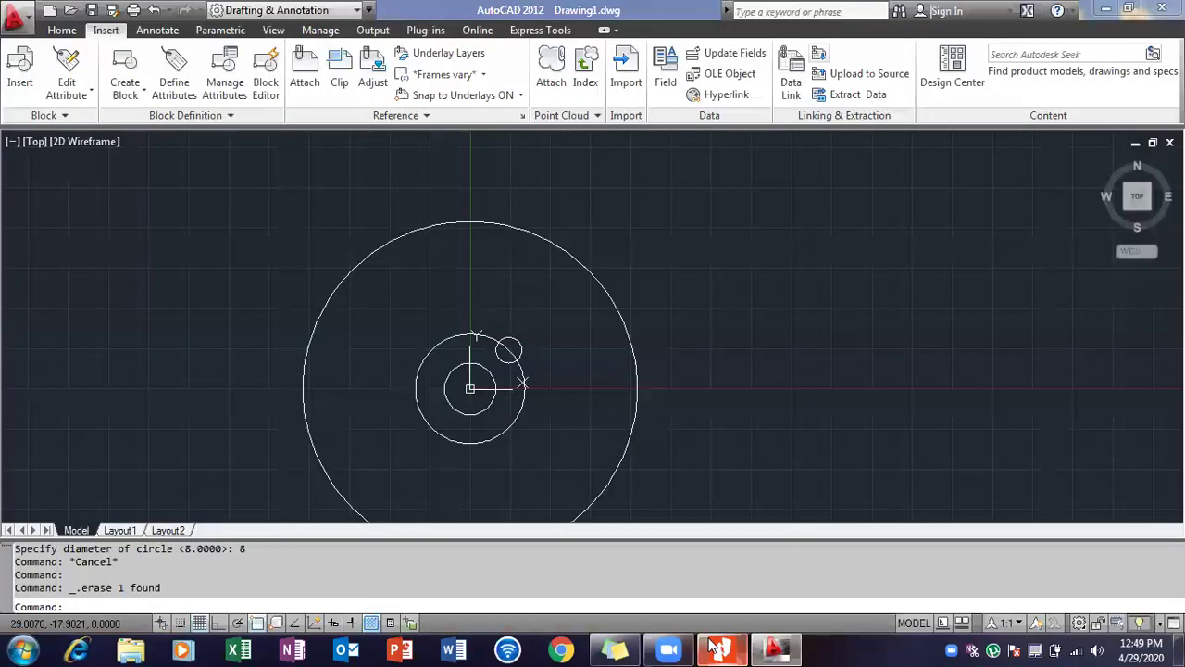
Step: Start the ARRAY command on the 8 mm circle and choose the polar array type
{"action": "type", "text": "ARRa"}
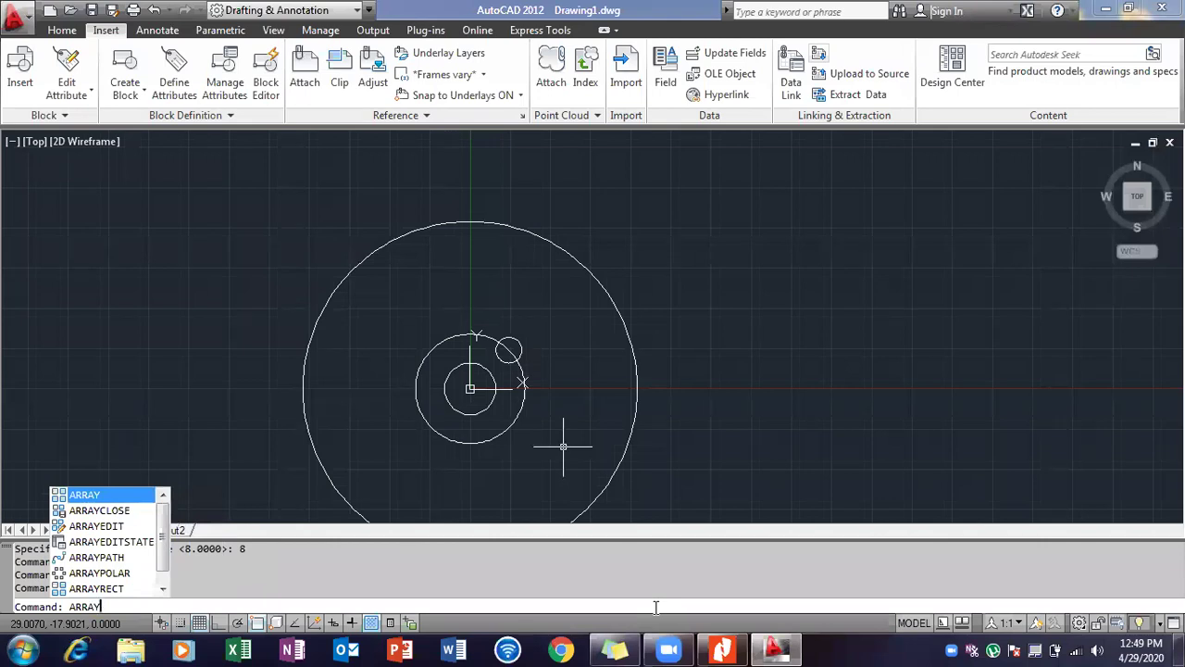
{"action": "key", "text": "Return"}
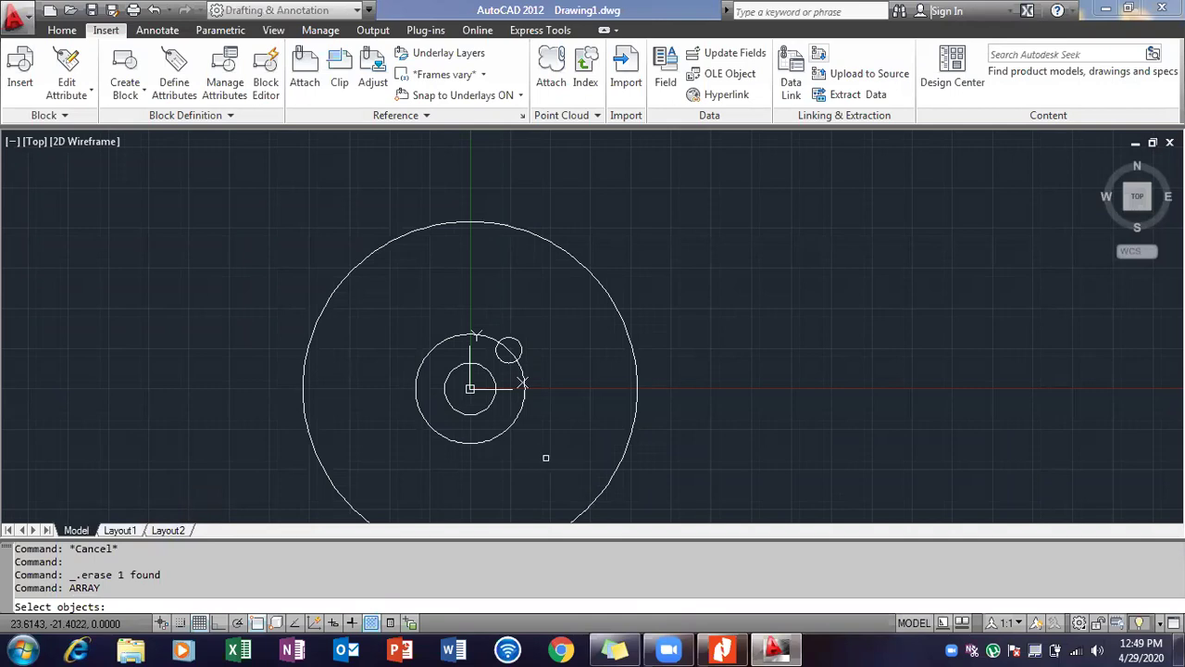
{"action": "left_click", "coordinate": [521, 344]}
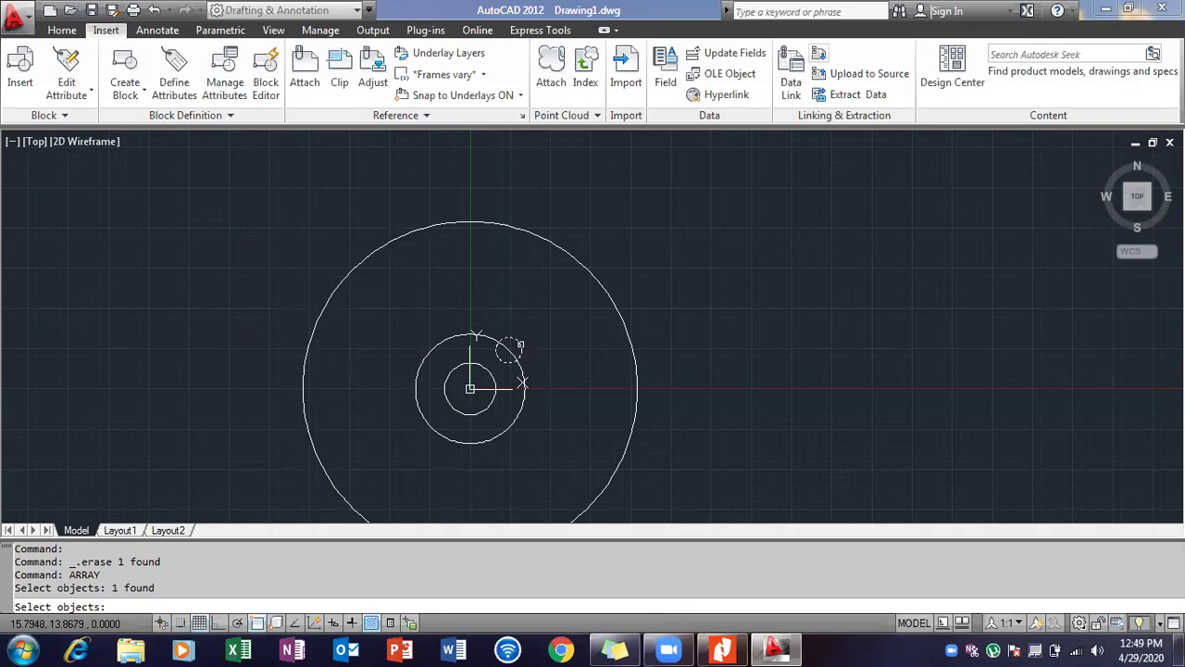
{"action": "key", "text": "Return"}
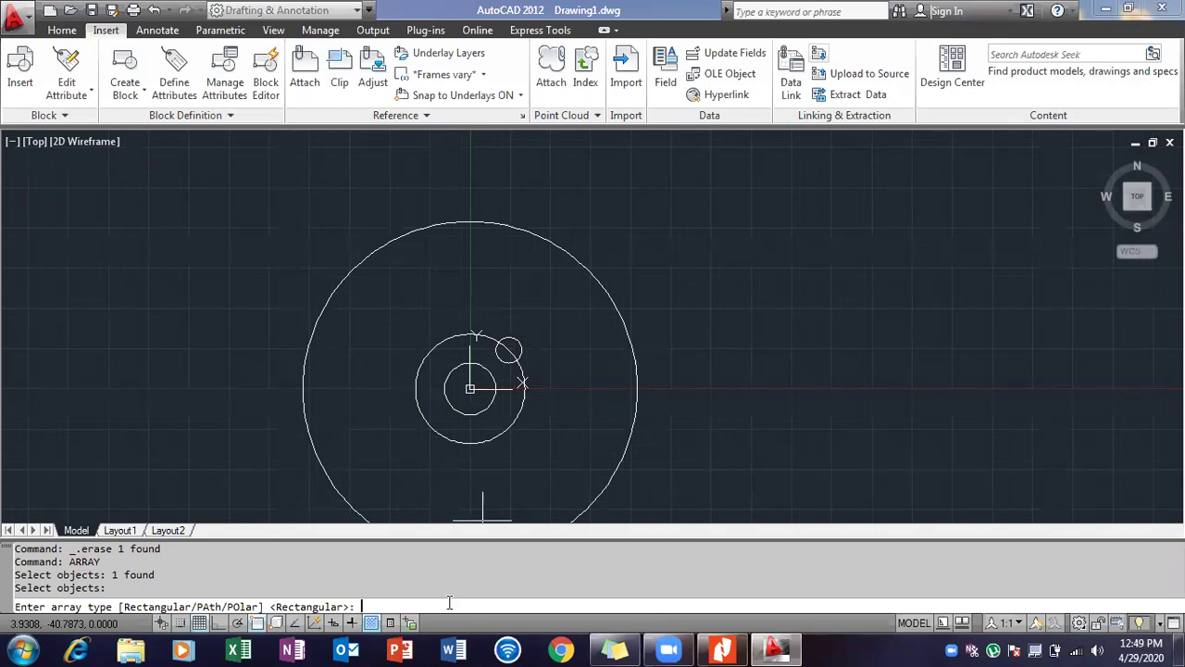
{"action": "type", "text": "R"}
{"action": "type", "text": "pol"}
{"action": "key", "text": "Return"}
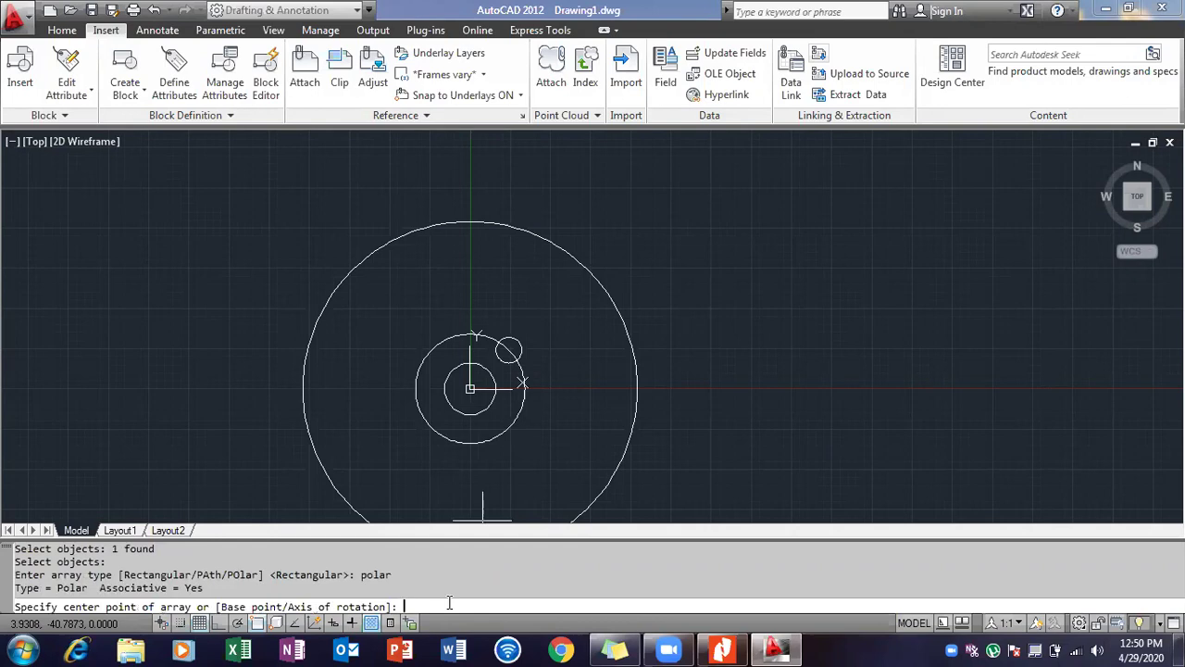
Step: Check the array centre in the Nitro Pro manual and place it at the circles' common centre in AutoCAD
{"action": "left_click", "coordinate": [724, 648]}
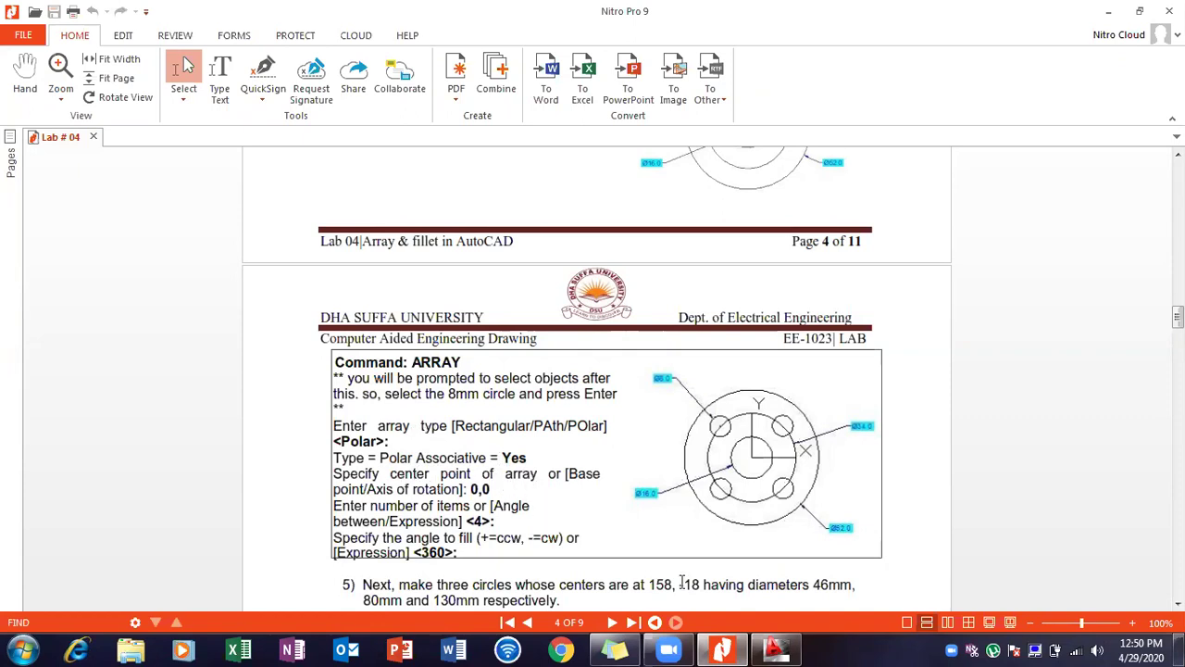
{"action": "left_click", "coordinate": [775, 650]}
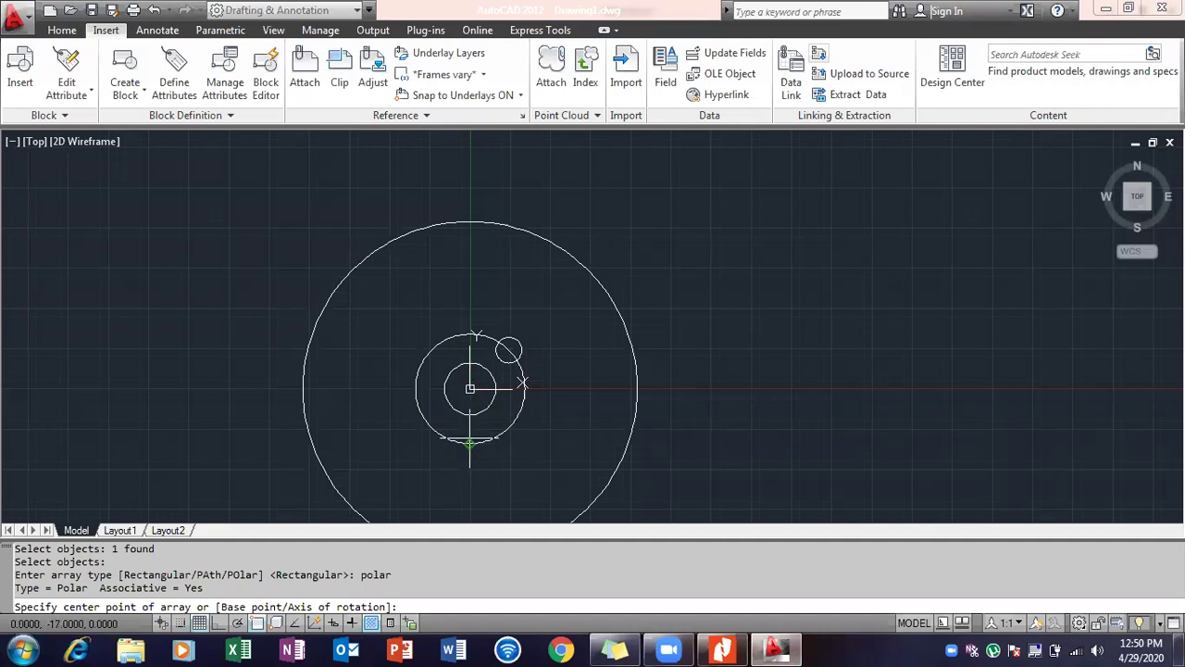
{"action": "scroll", "coordinate": [470, 435], "scroll_direction": "up", "scroll_amount": 3}
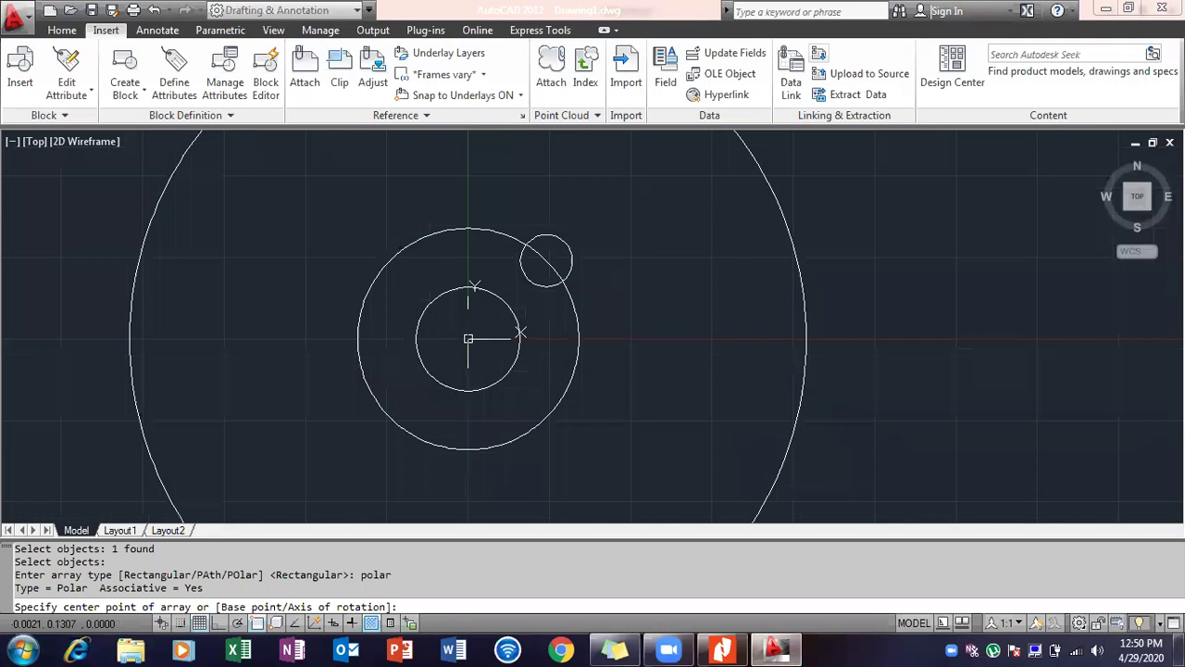
{"action": "scroll", "coordinate": [478, 368], "scroll_direction": "down", "scroll_amount": 2}
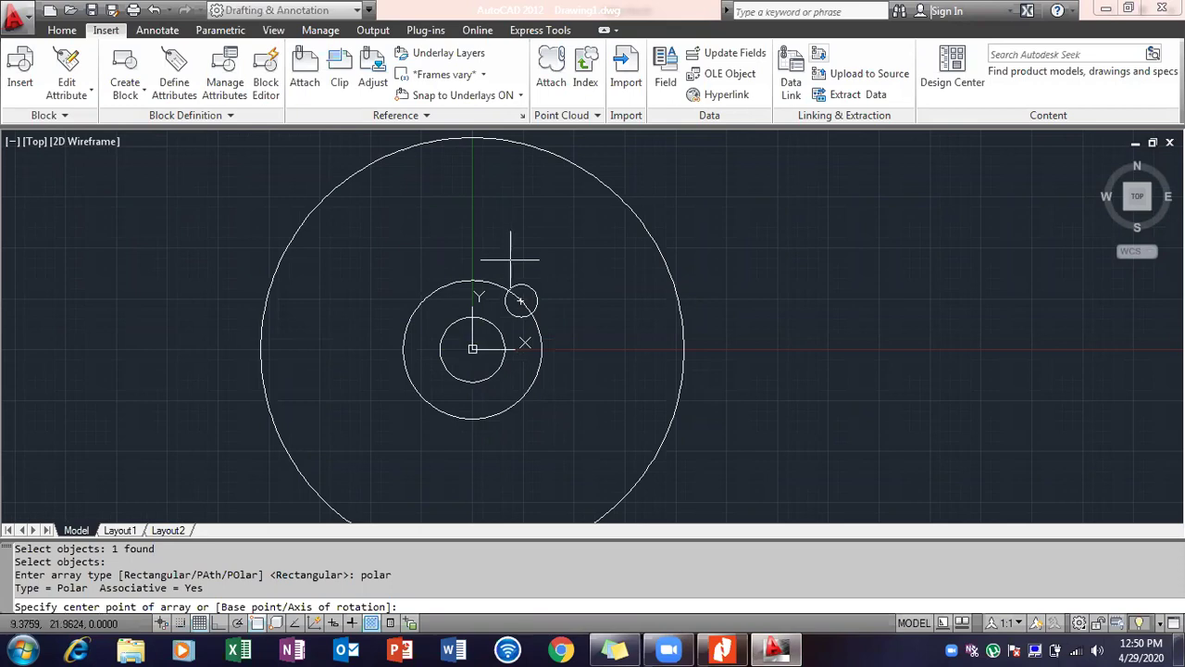
{"action": "left_click", "coordinate": [472, 349]}
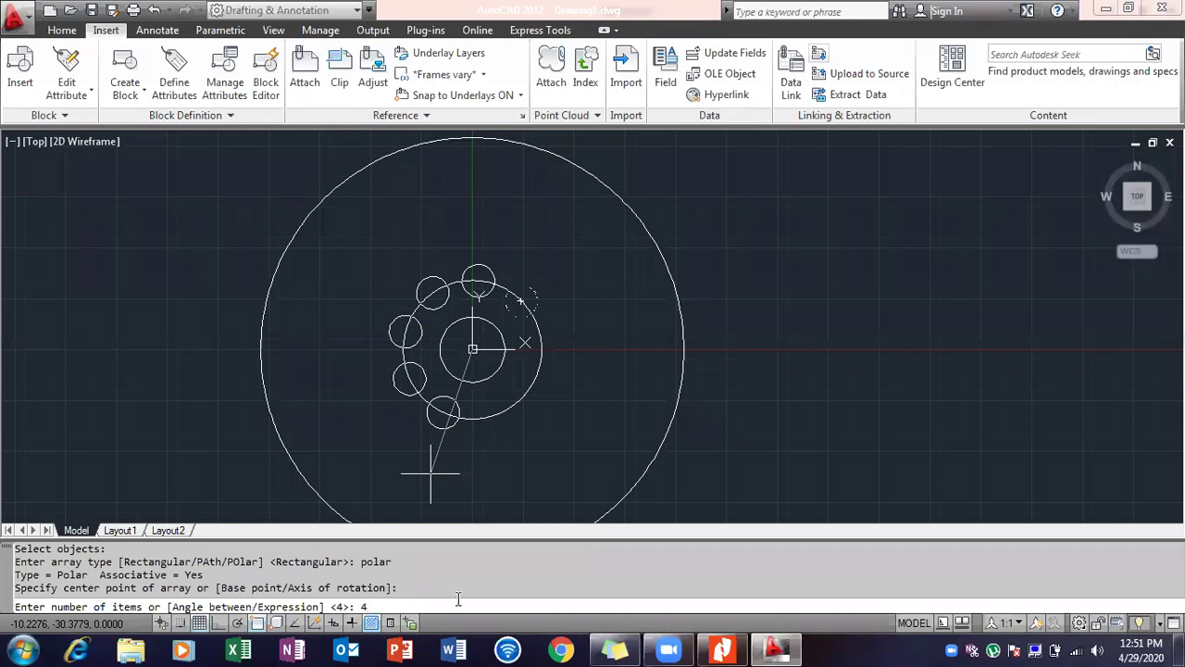
Step: Check the array values in the Nitro Pro manual and set the polar array to 4 items filling 360° in AutoCAD
{"action": "left_click", "coordinate": [737, 648]}
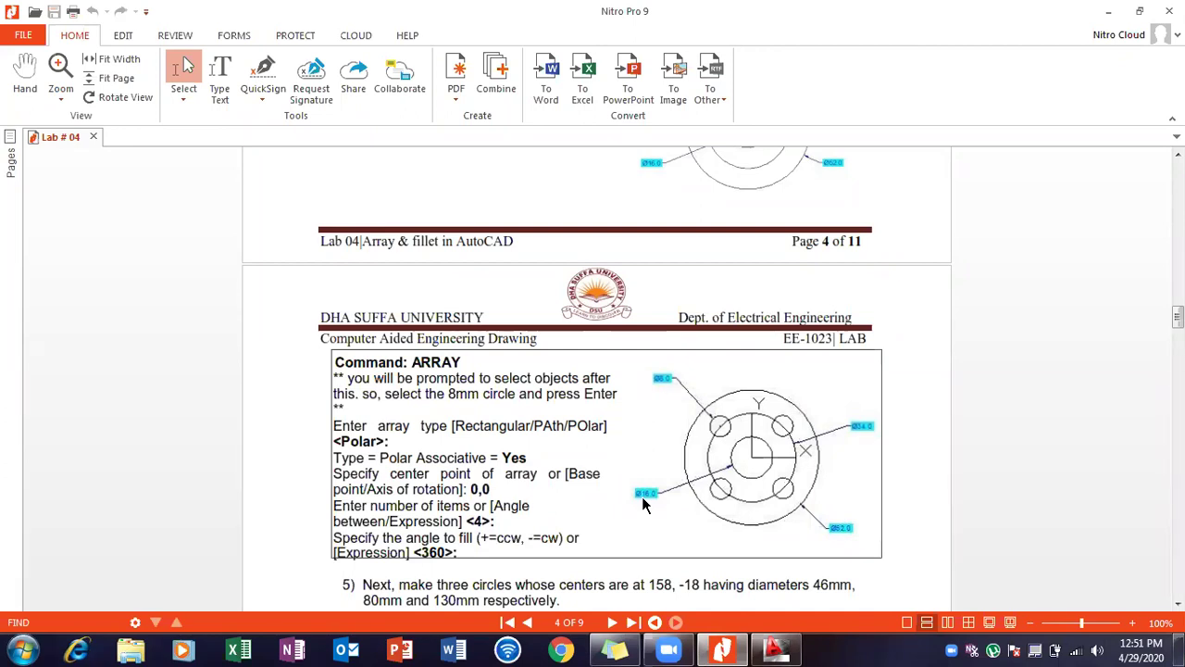
{"action": "scroll", "coordinate": [604, 473], "scroll_direction": "up", "scroll_amount": 1}
{"action": "scroll", "coordinate": [556, 435], "scroll_direction": "down", "scroll_amount": 2}
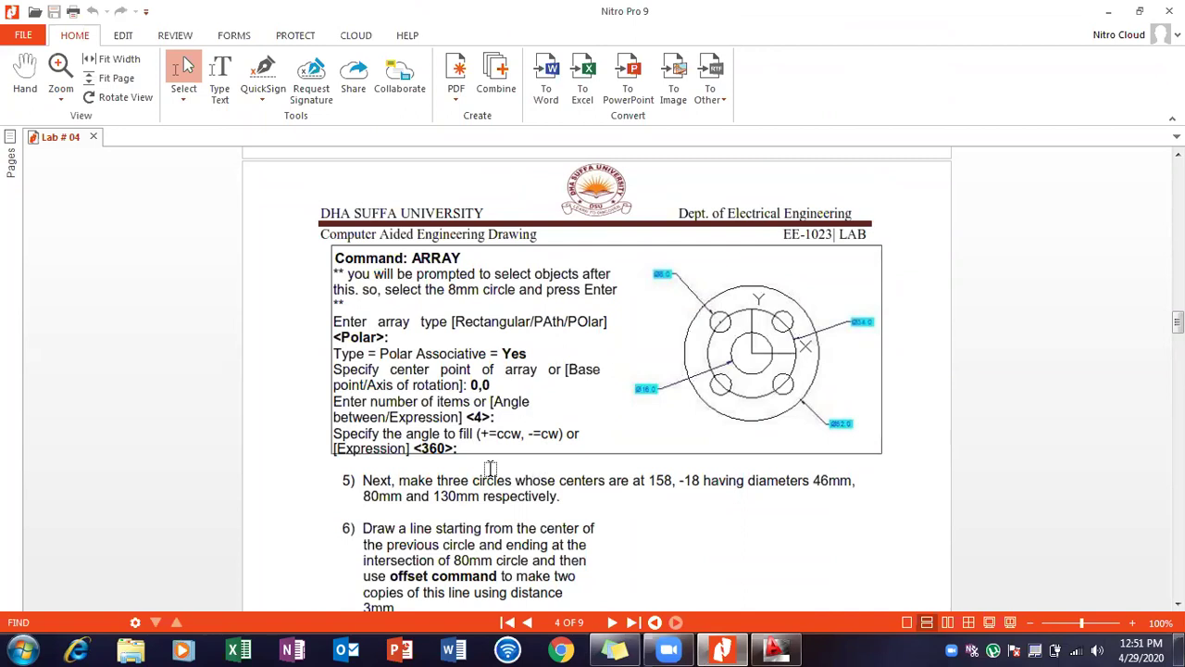
{"action": "left_click", "coordinate": [732, 648]}
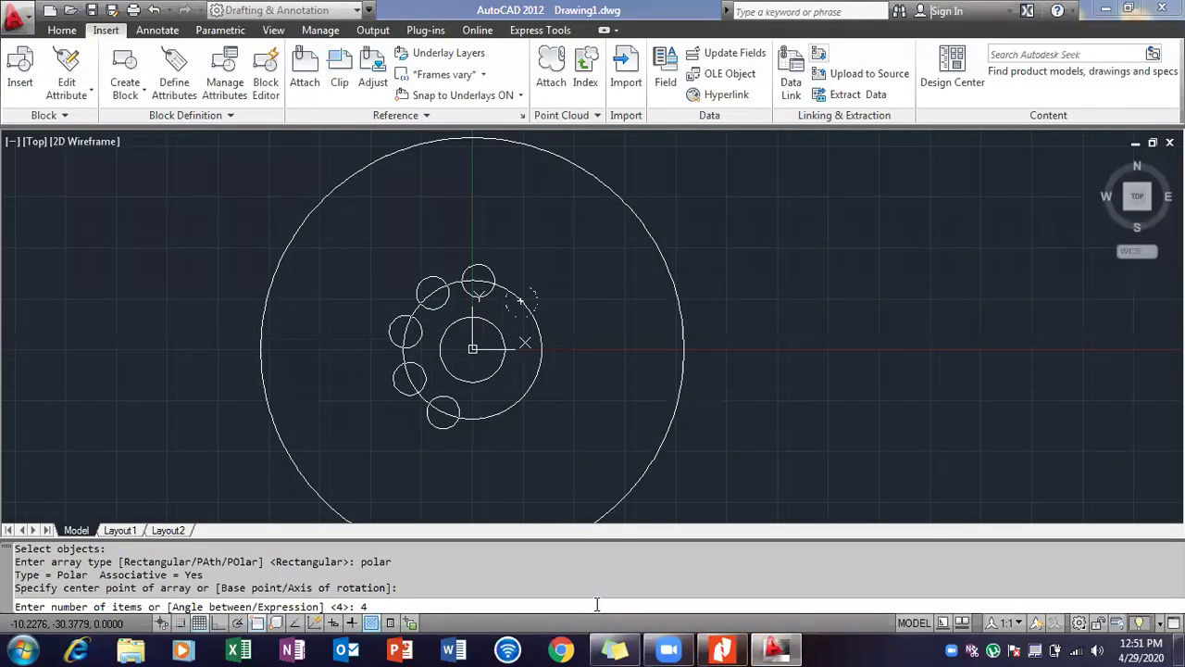
{"action": "key", "text": "Return"}
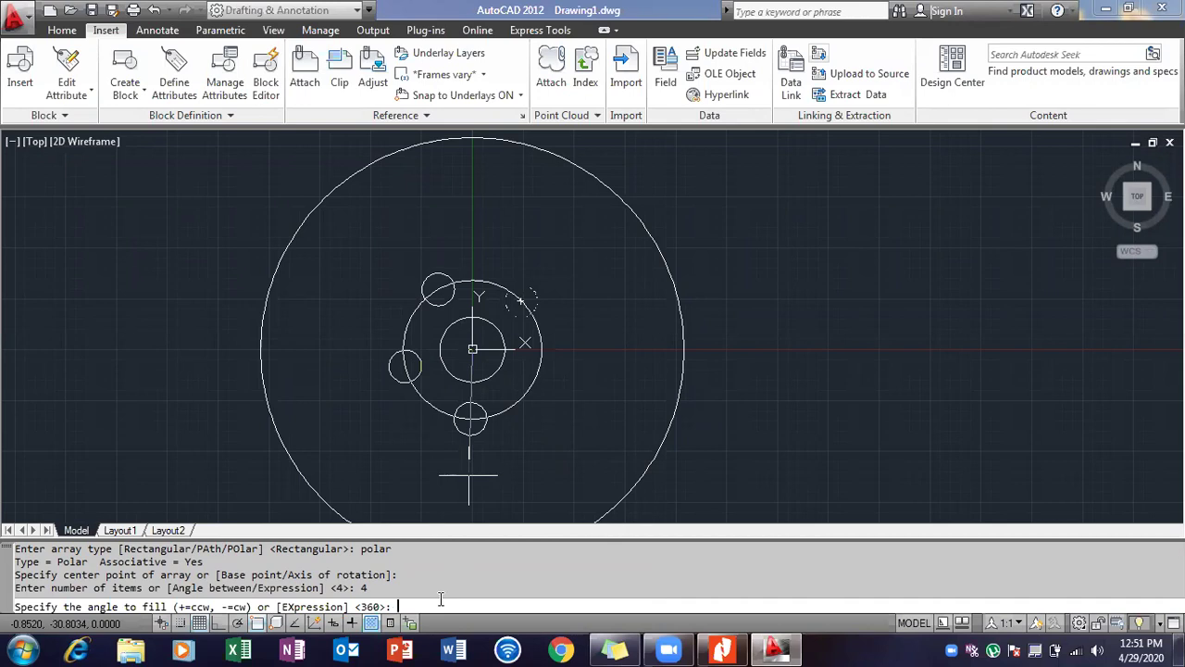
{"action": "key", "text": "Return"}
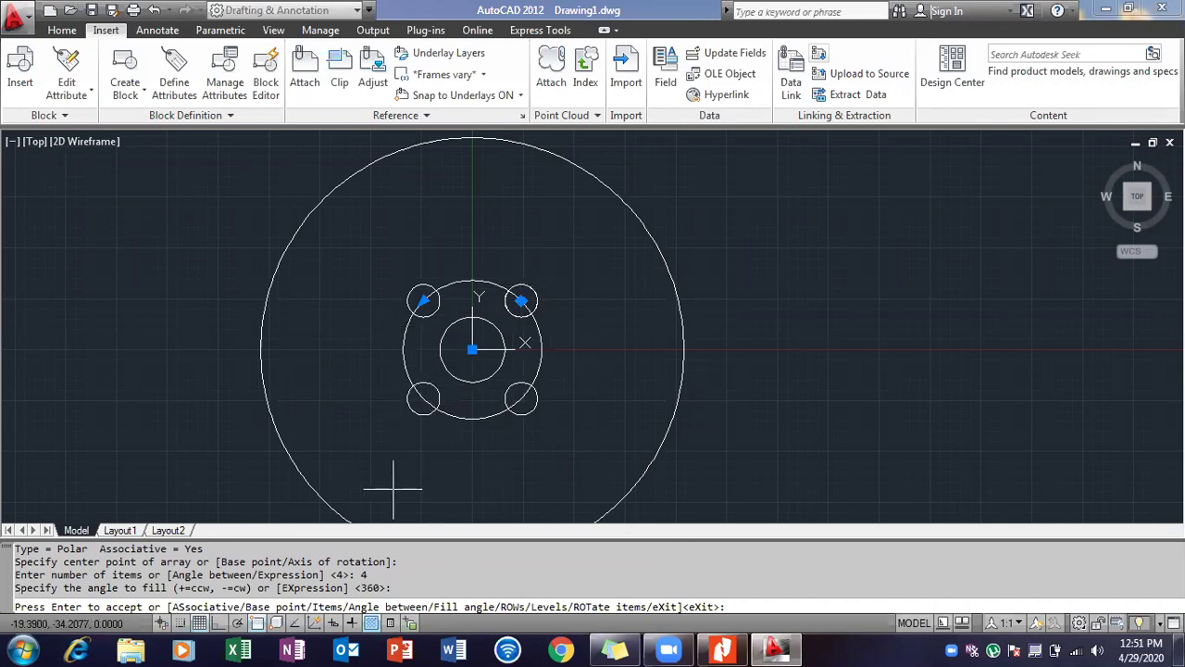
Step: End the ARRAY command and read steps 5 to 7 in the Nitro Pro manual, then return to AutoCAD
{"action": "key", "text": "Escape"}
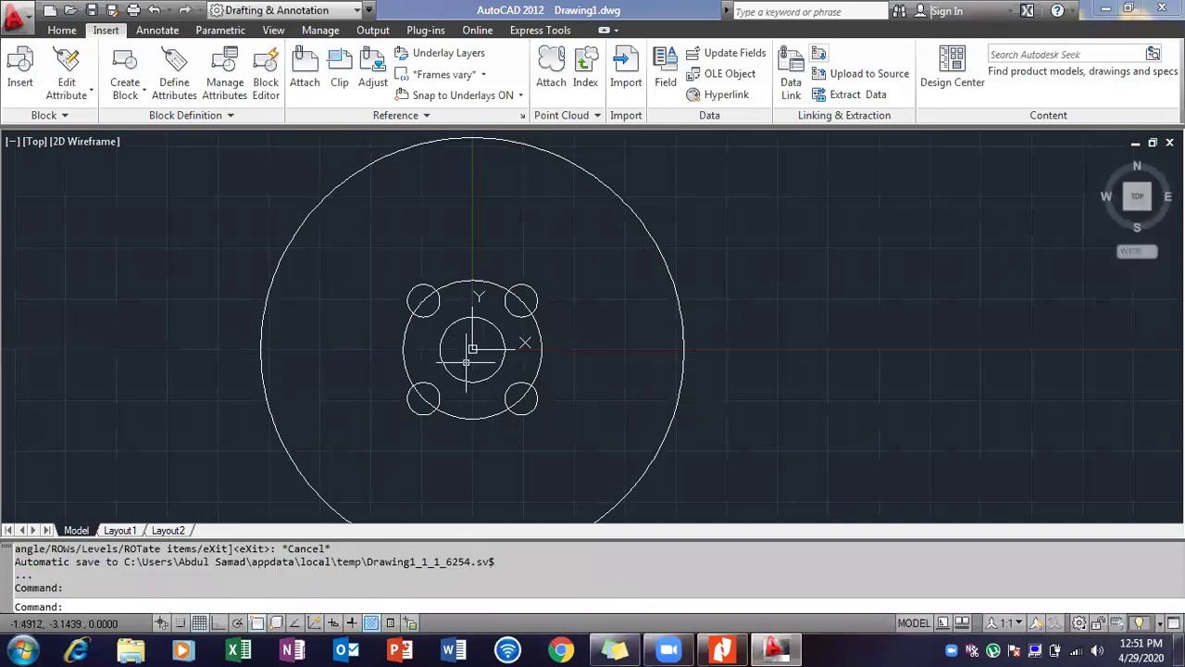
{"action": "left_click", "coordinate": [720, 648]}
{"action": "scroll", "coordinate": [500, 422], "scroll_direction": "down", "scroll_amount": 3}
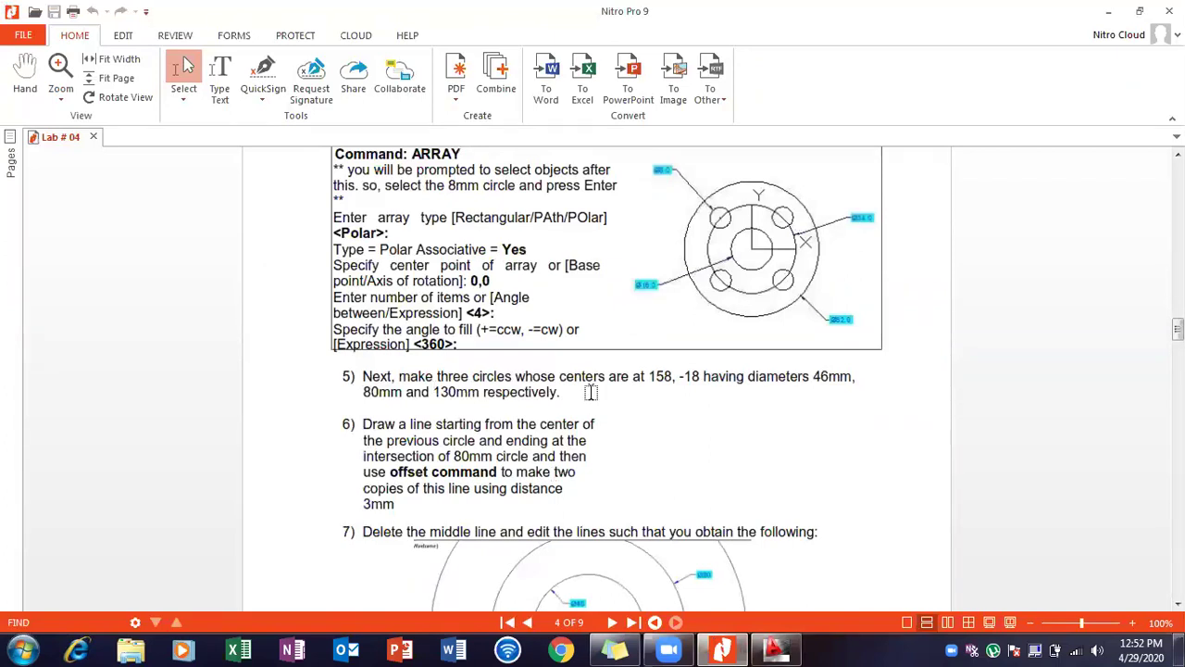
{"action": "scroll", "coordinate": [591, 393], "scroll_direction": "down", "scroll_amount": 3}
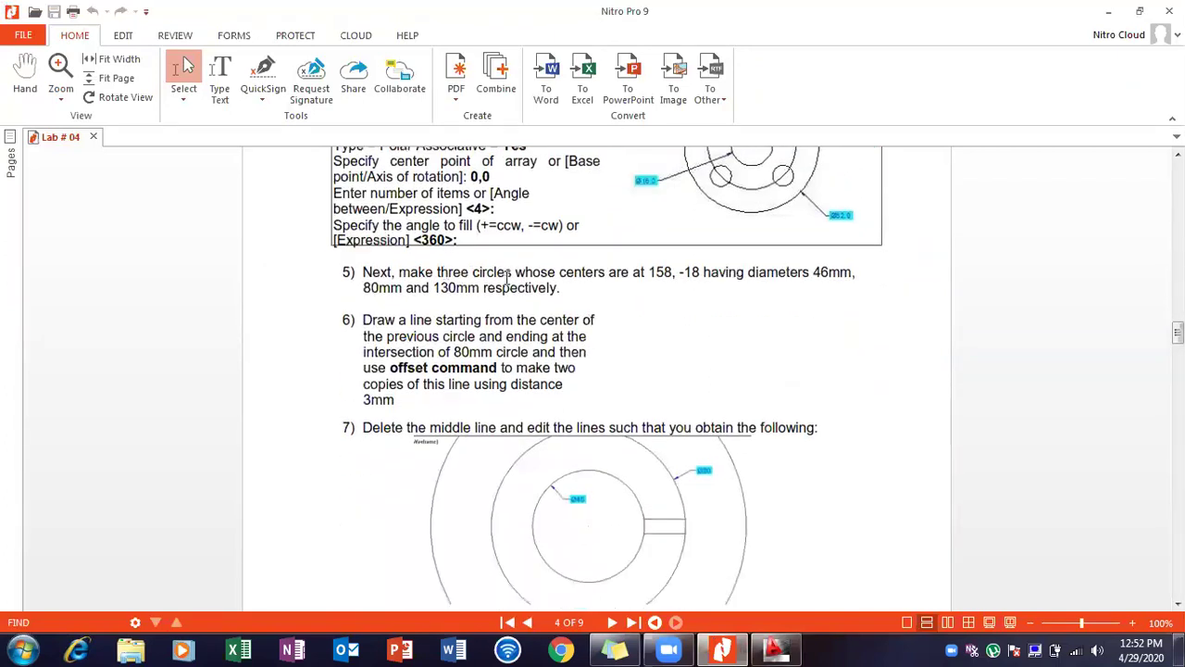
{"action": "scroll", "coordinate": [628, 276], "scroll_direction": "up", "scroll_amount": 3}
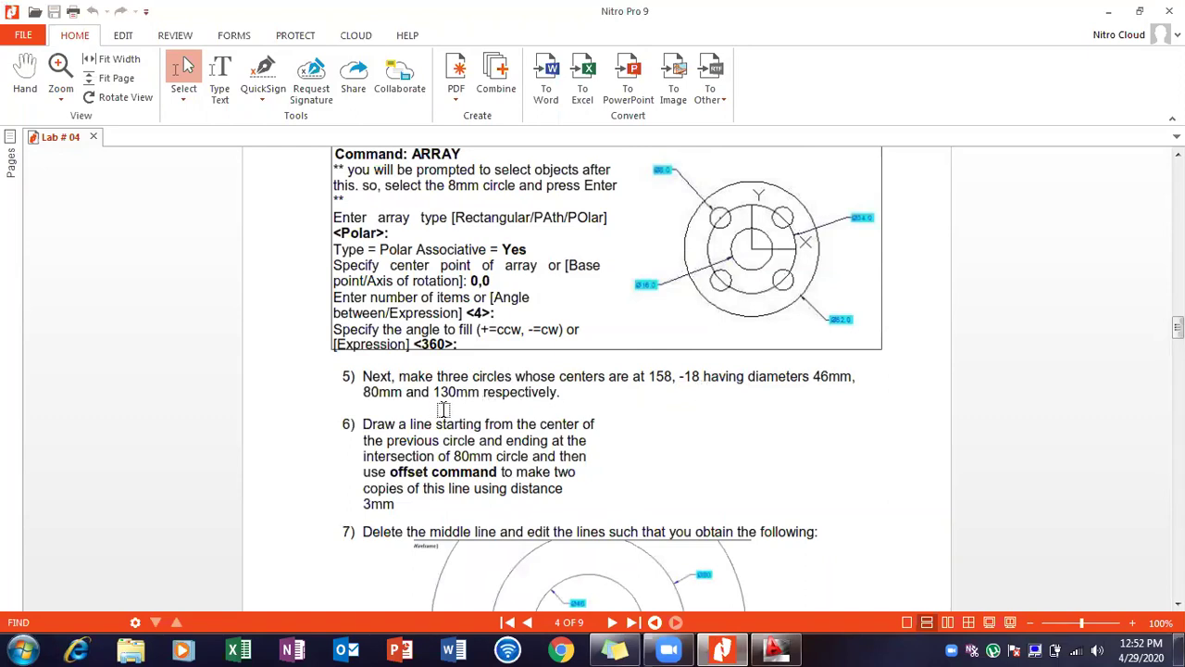
{"action": "scroll", "coordinate": [530, 395], "scroll_direction": "down", "scroll_amount": 3}
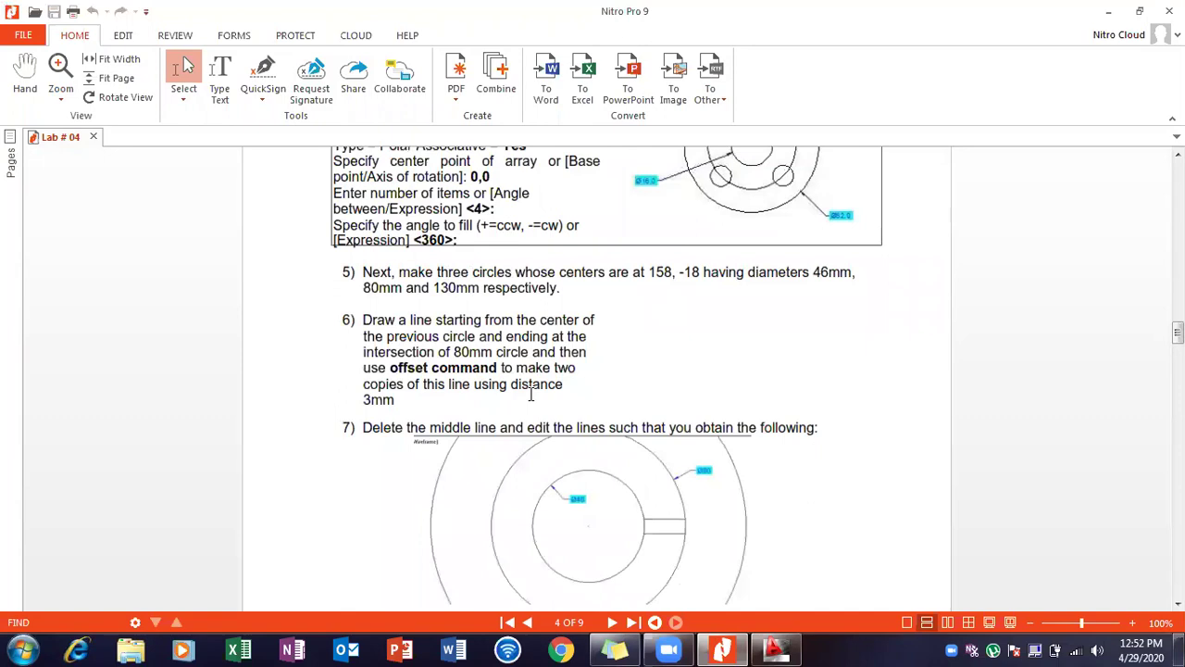
{"action": "scroll", "coordinate": [531, 394], "scroll_direction": "up", "scroll_amount": 3}
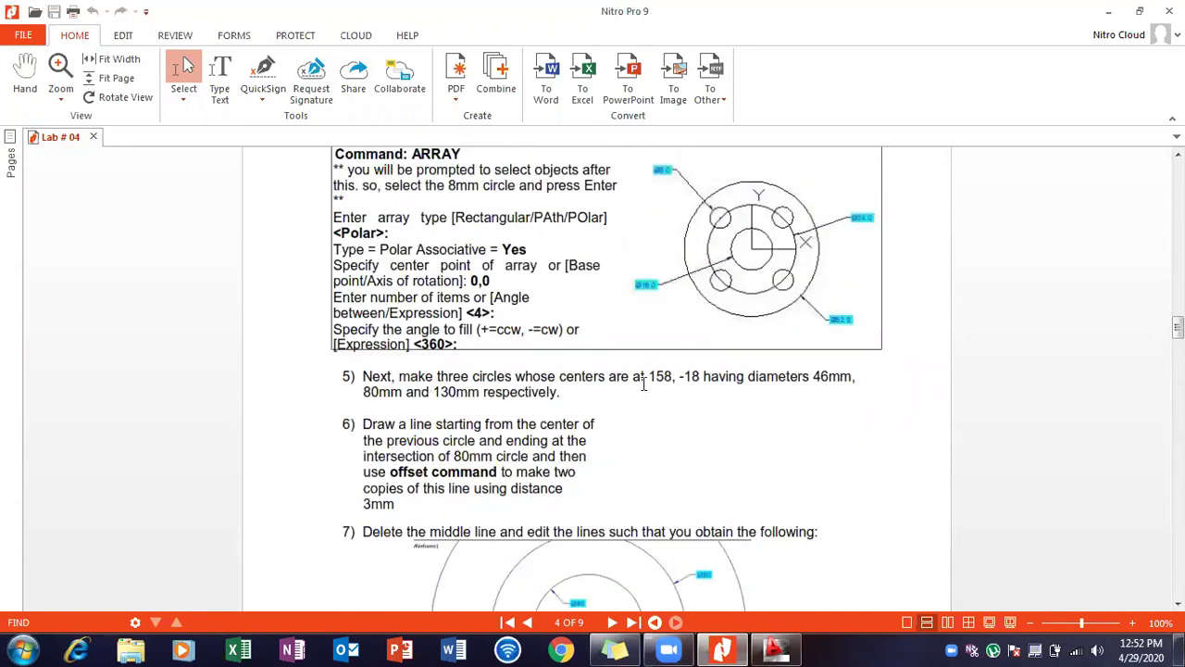
{"action": "left_click", "coordinate": [723, 648]}
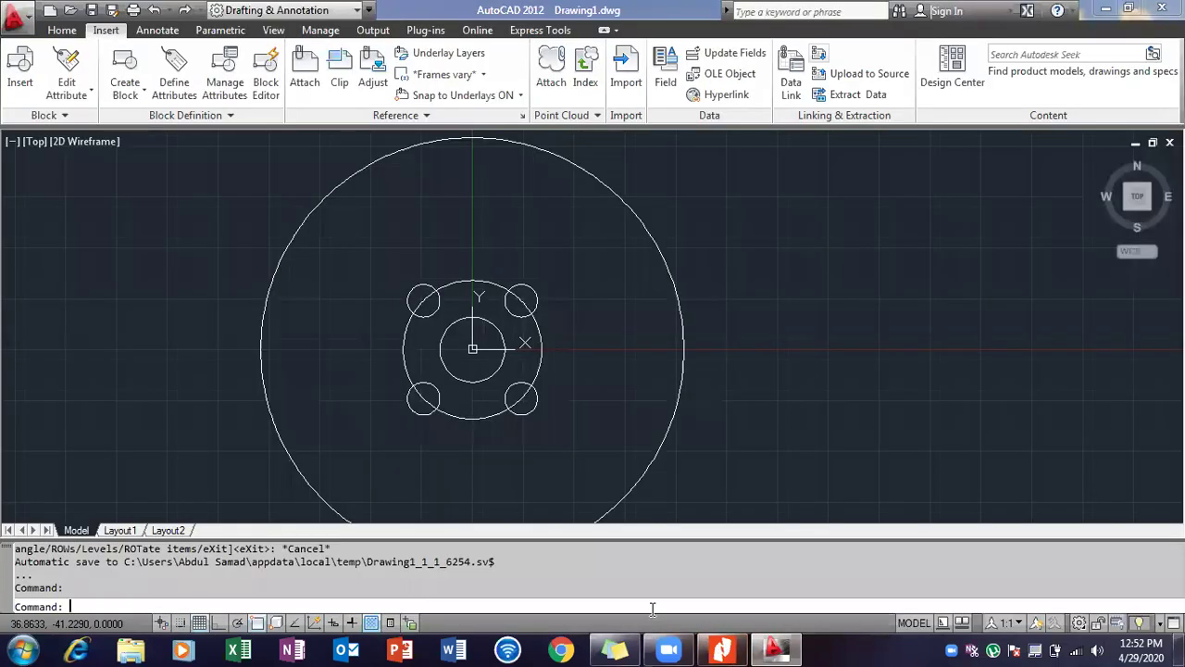
Step: Start the CIRCLE command, check the centre coordinates in the Nitro Pro manual and place the centre at 158,-18 in AutoCAD
{"action": "type", "text": "CIRCLE"}
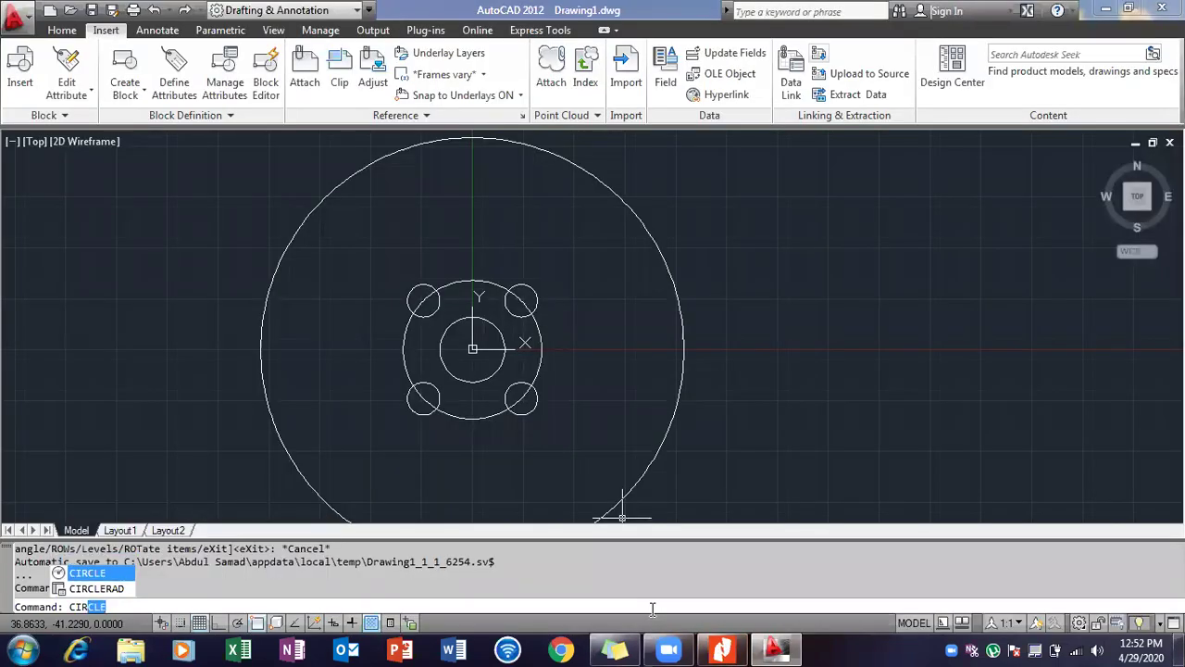
{"action": "key", "text": "Return"}
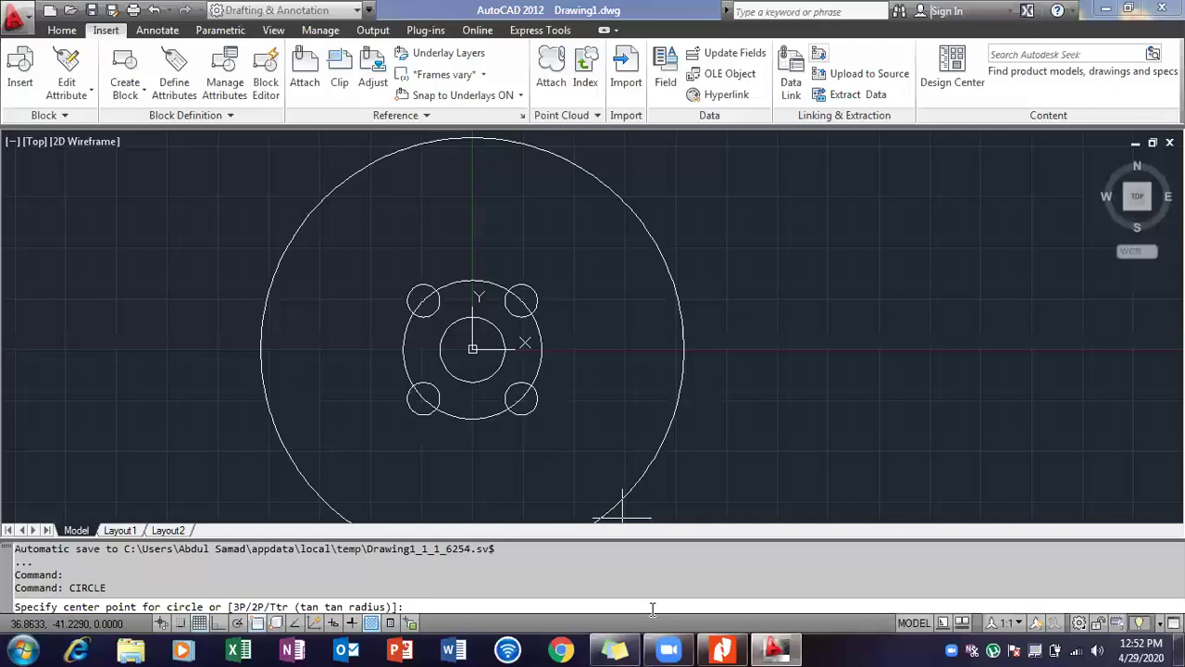
{"action": "left_click", "coordinate": [723, 648]}
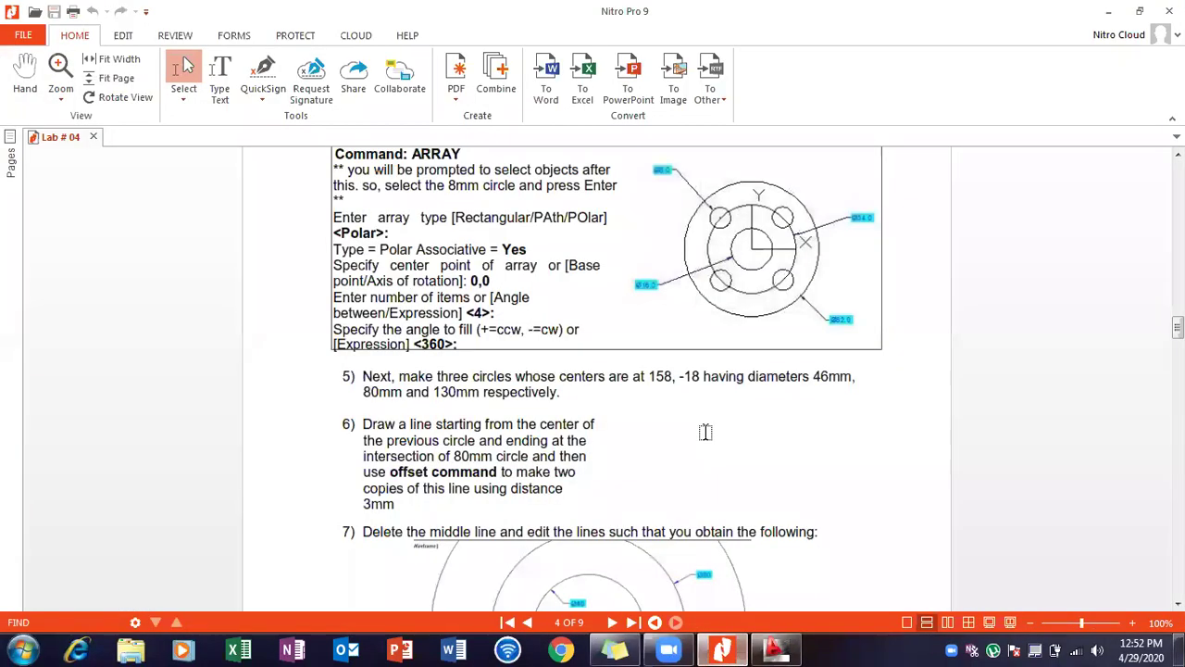
{"action": "left_click_drag", "start_coordinate": [651, 375], "coordinate": [697, 370]}
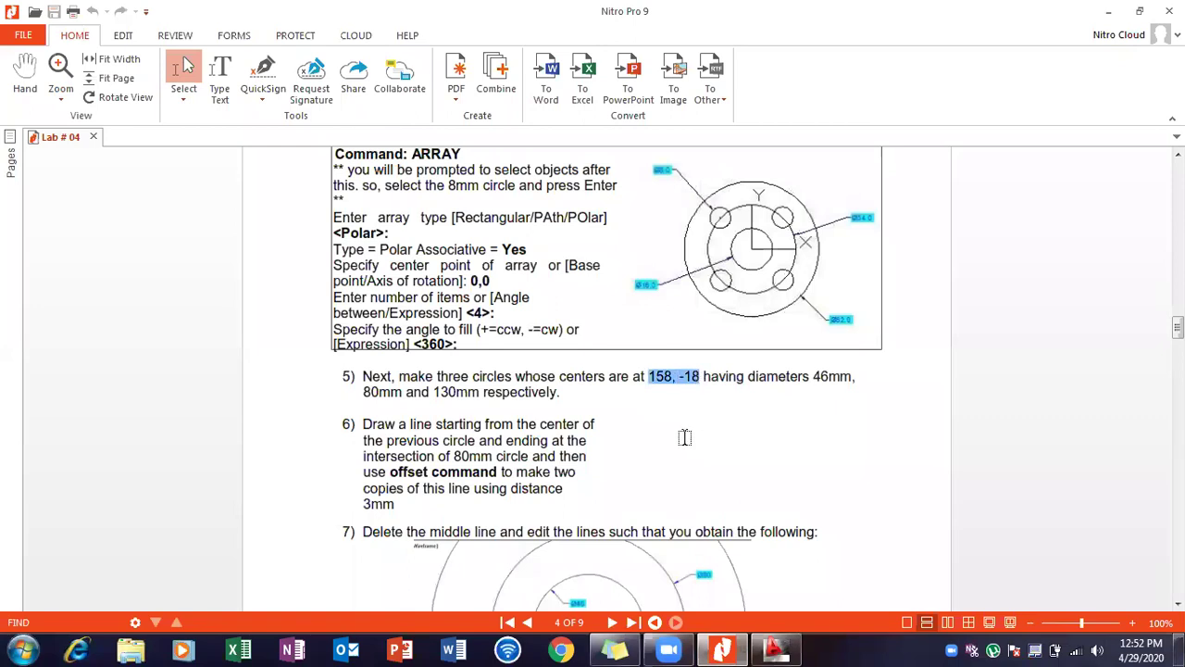
{"action": "key", "text": "alt+Tab"}
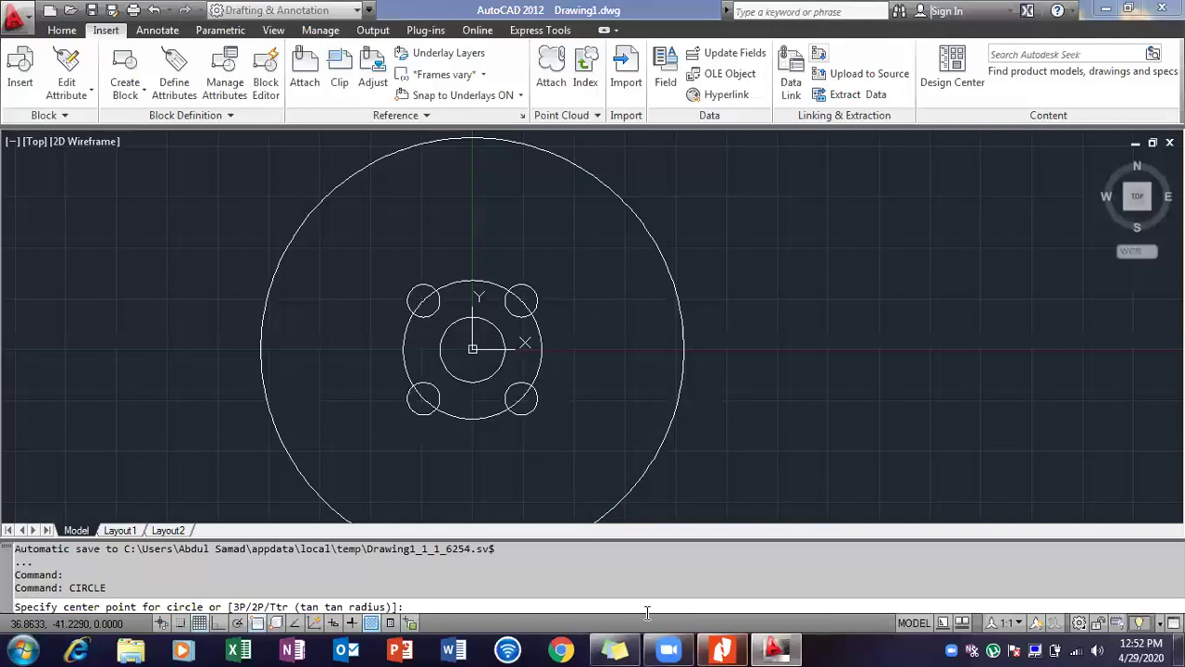
{"action": "type", "text": "158,-"}
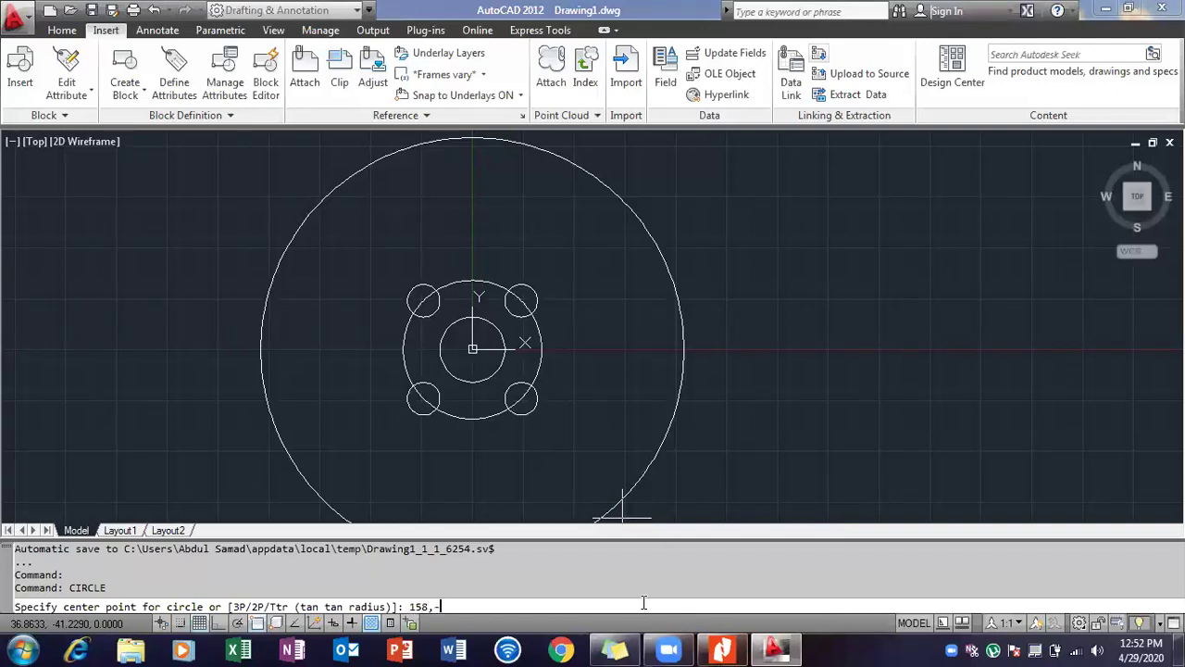
{"action": "left_click", "coordinate": [728, 648]}
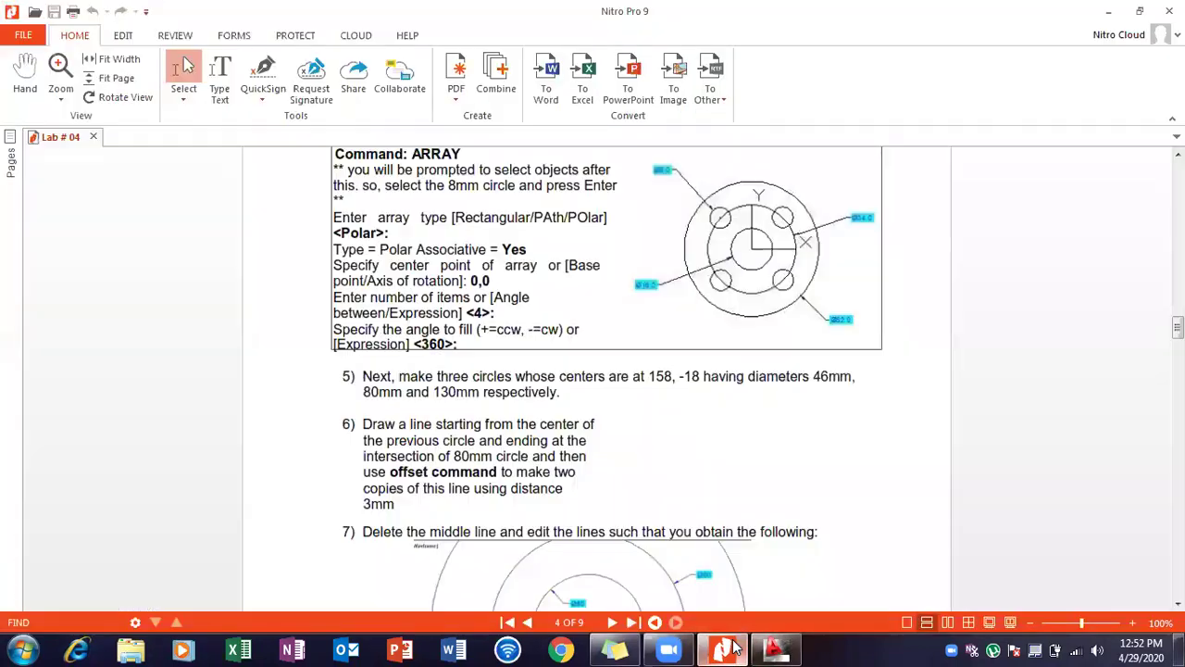
{"action": "left_click", "coordinate": [728, 648]}
{"action": "type", "text": "58,-18"}
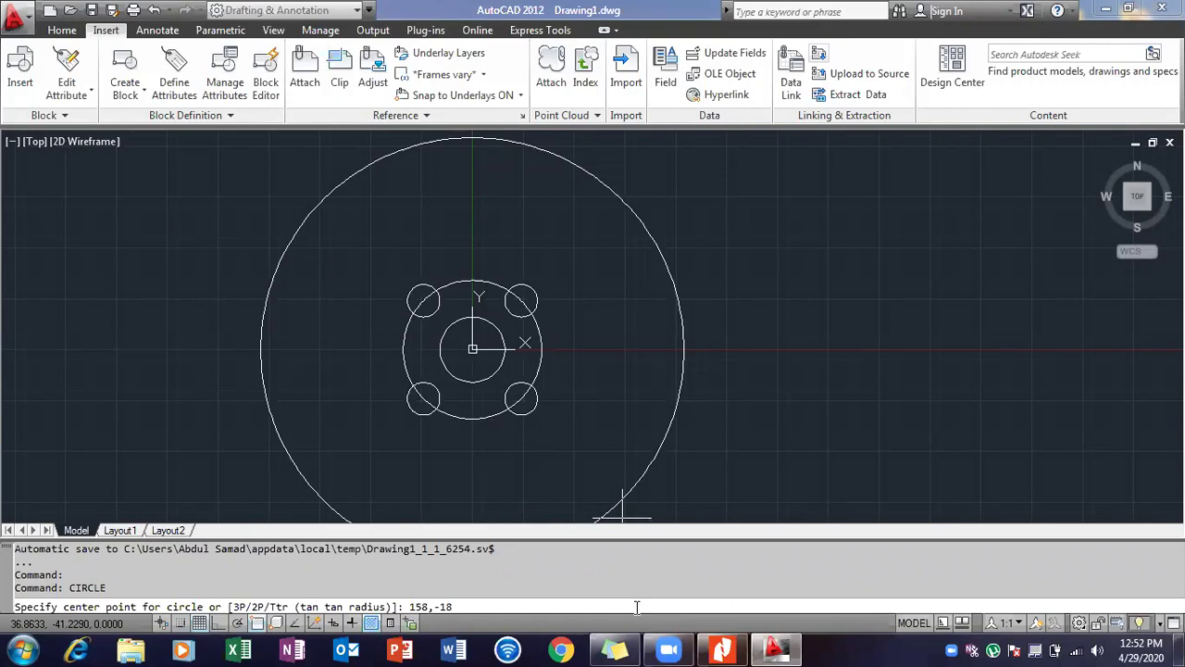
{"action": "key", "text": "Return"}
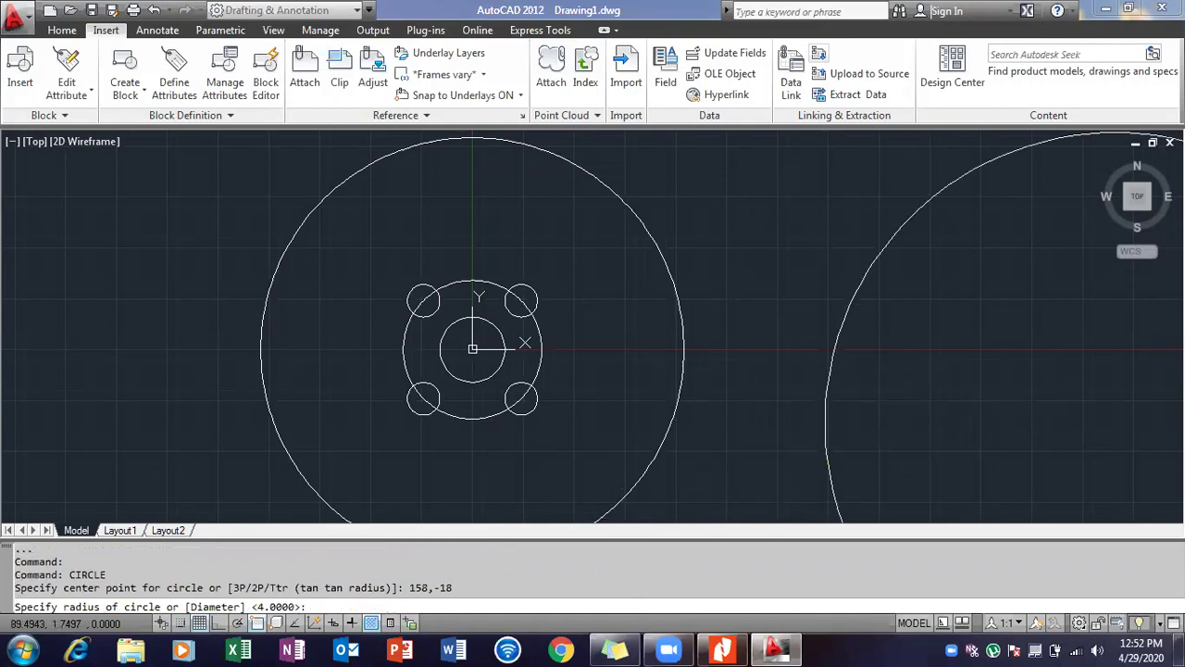
Step: Check the new circle's size in step 5 of the Nitro Pro manual, then return to AutoCAD
{"action": "scroll", "coordinate": [838, 342], "scroll_direction": "down", "scroll_amount": 4}
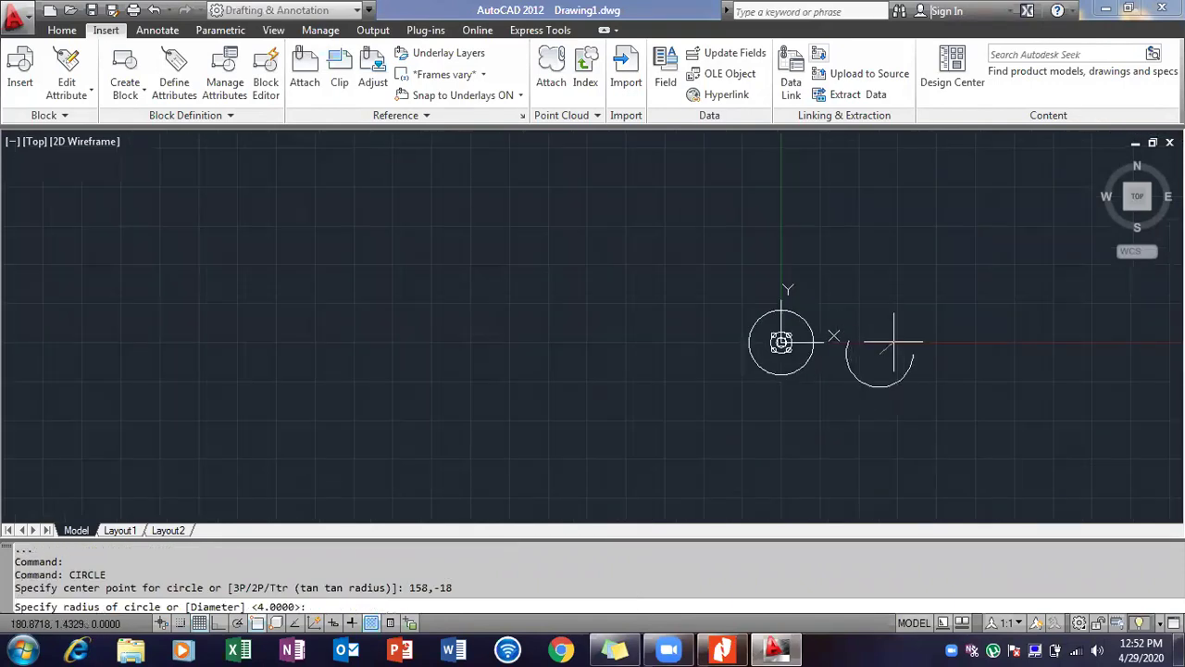
{"action": "scroll", "coordinate": [880, 345], "scroll_direction": "up", "scroll_amount": 5}
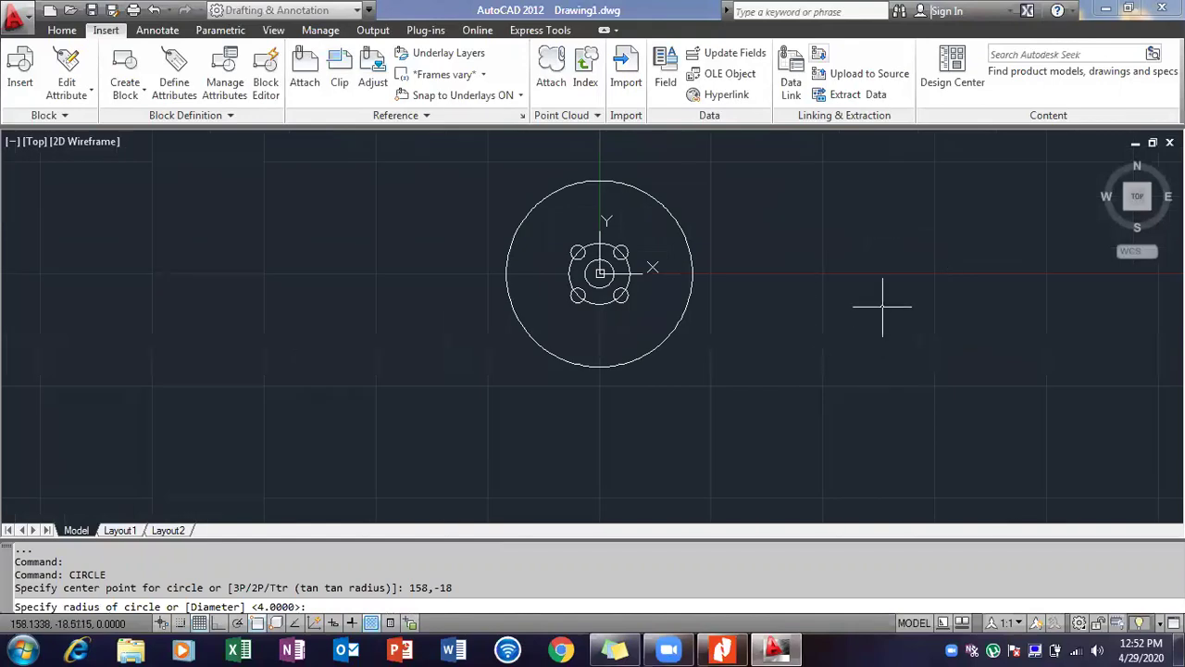
{"action": "scroll", "coordinate": [880, 308], "scroll_direction": "up", "scroll_amount": 3}
{"action": "scroll", "coordinate": [825, 345], "scroll_direction": "down", "scroll_amount": 2}
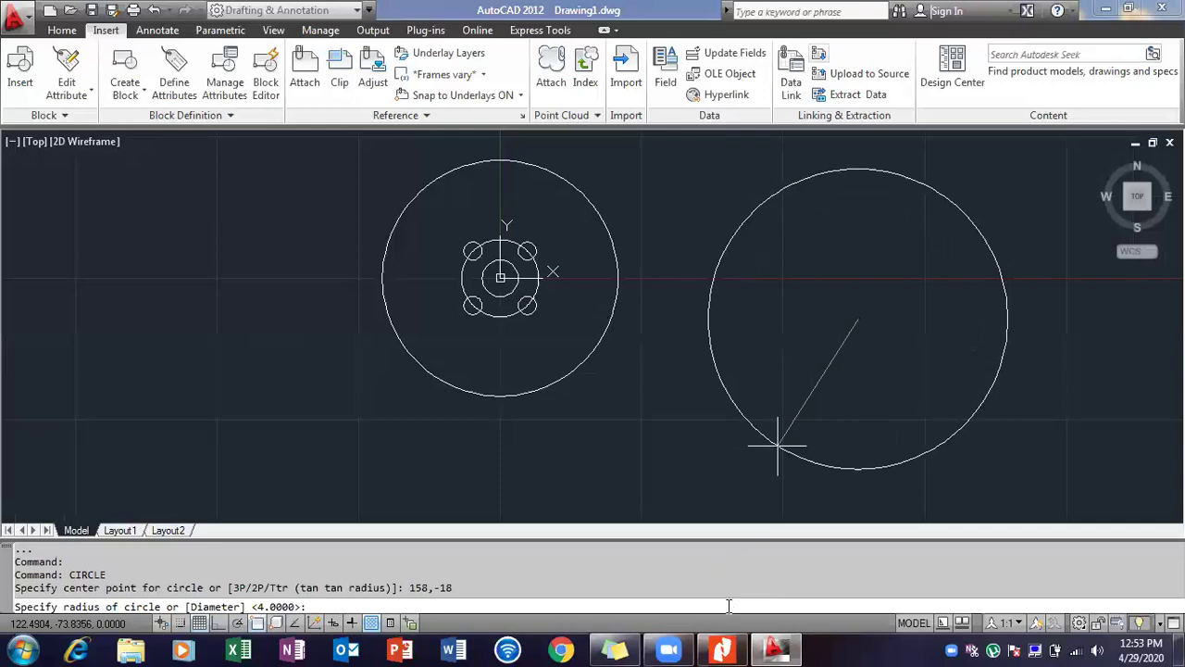
{"action": "left_click", "coordinate": [765, 648]}
{"action": "left_click", "coordinate": [765, 647]}
{"action": "left_click", "coordinate": [734, 646]}
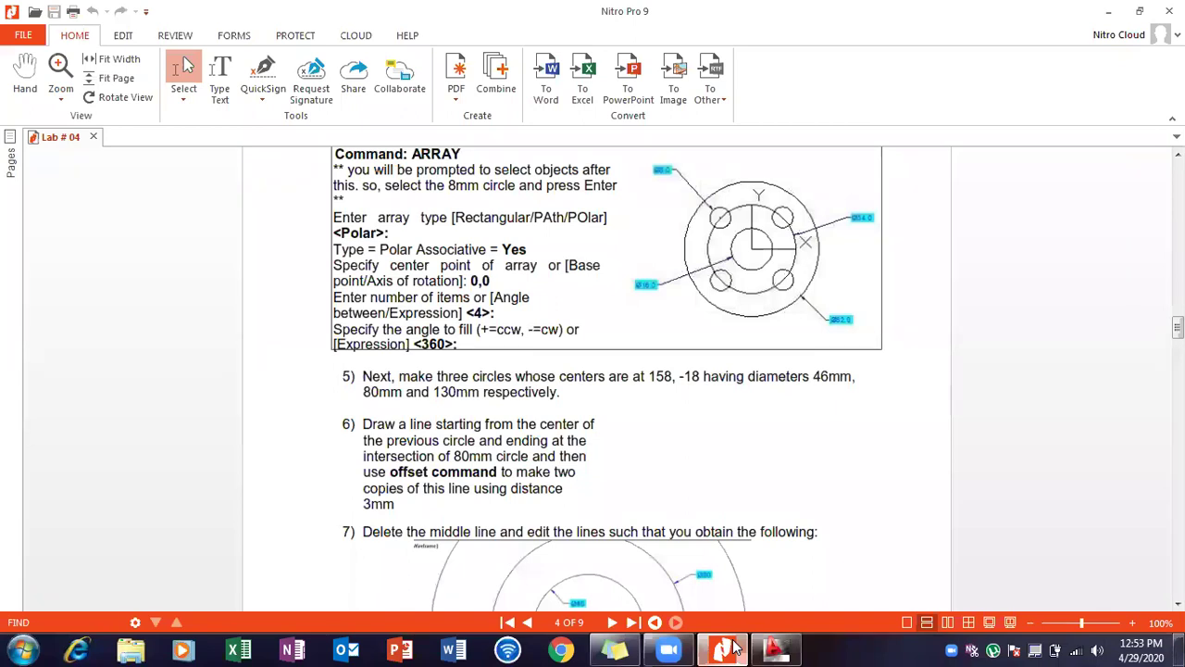
{"action": "left_click", "coordinate": [734, 646]}
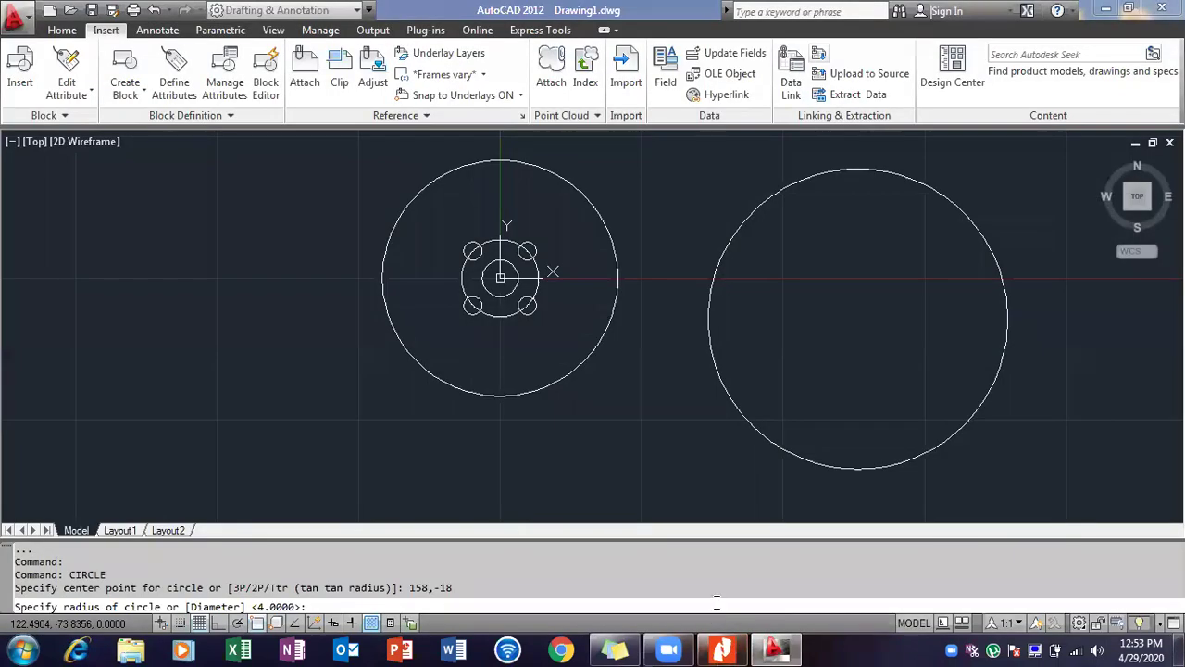
{"action": "type", "text": "46"}
{"action": "left_click", "coordinate": [723, 648]}
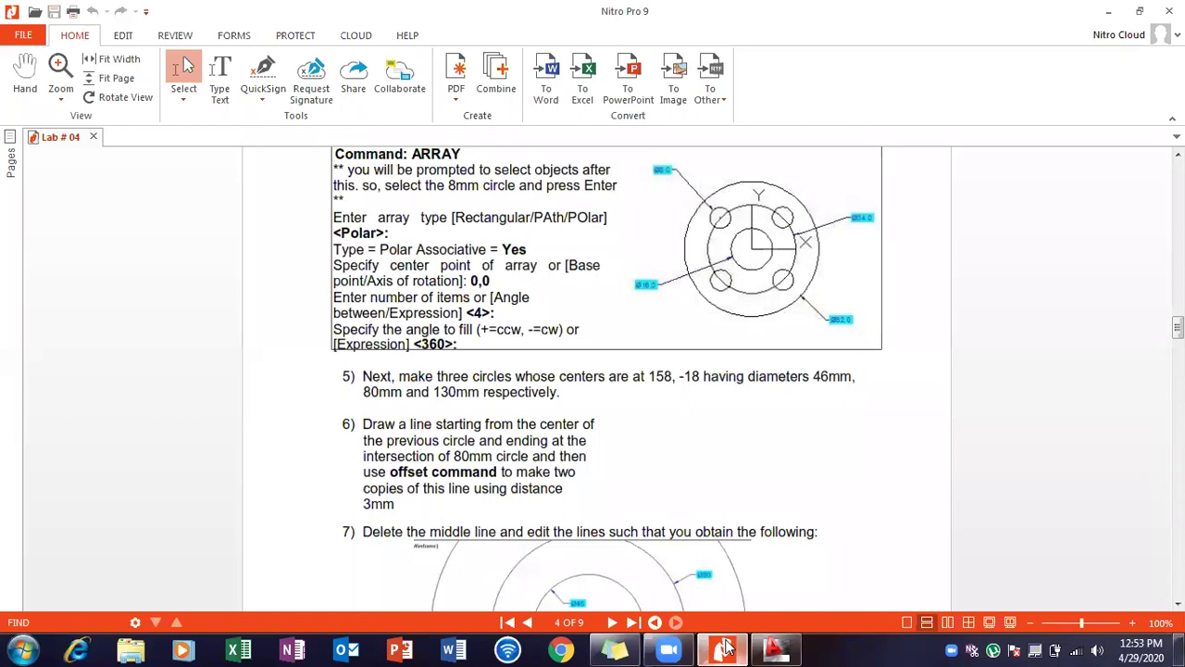
{"action": "left_click", "coordinate": [725, 648]}
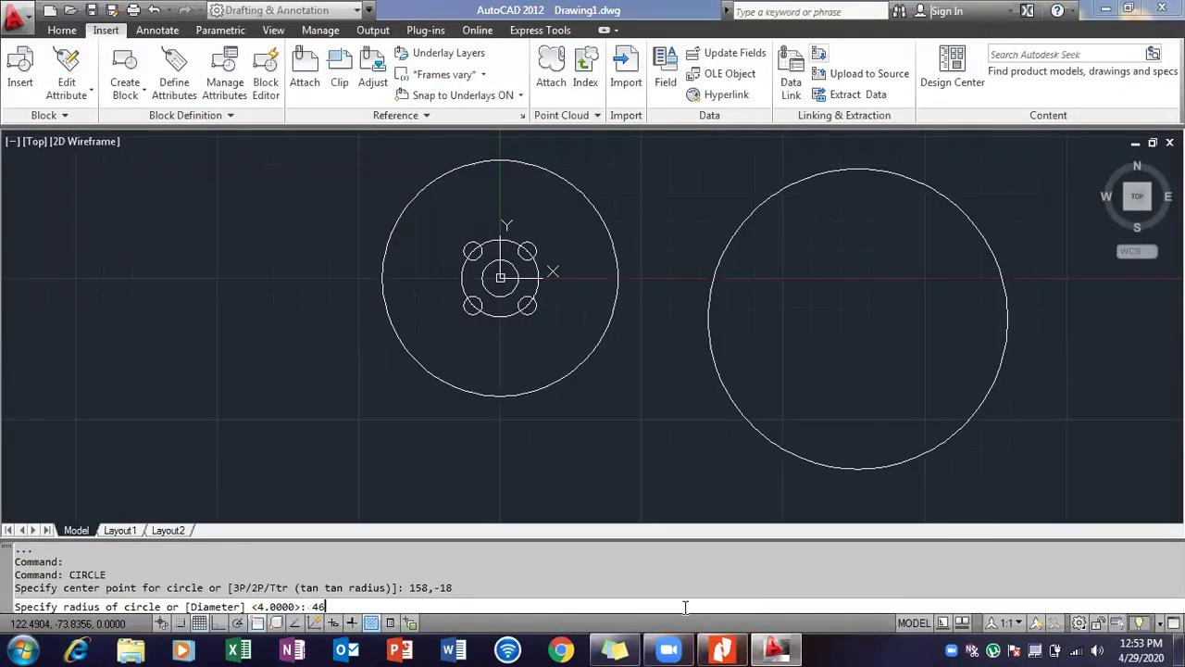
{"action": "key", "text": "BackSpace"}
{"action": "key", "text": "BackSpace"}
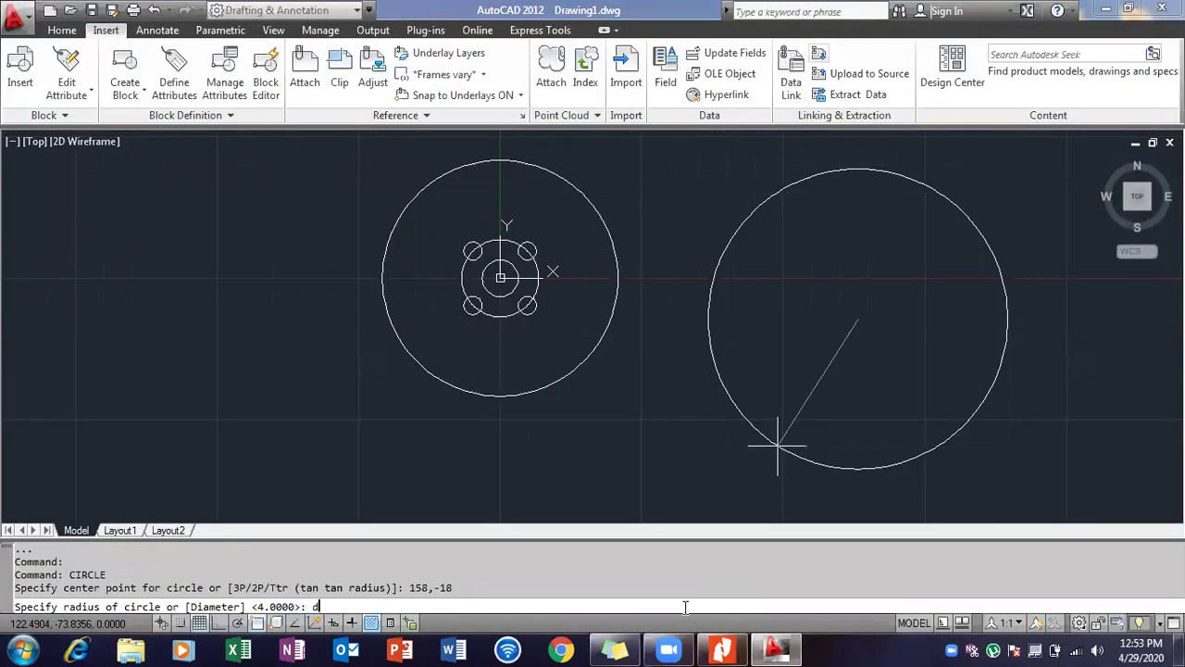
Step: Choose the Diameter option, recheck the Nitro Pro manual and finish the circle in AutoCAD with a diameter of 46 mm
{"action": "type", "text": "di"}
{"action": "key", "text": "Return"}
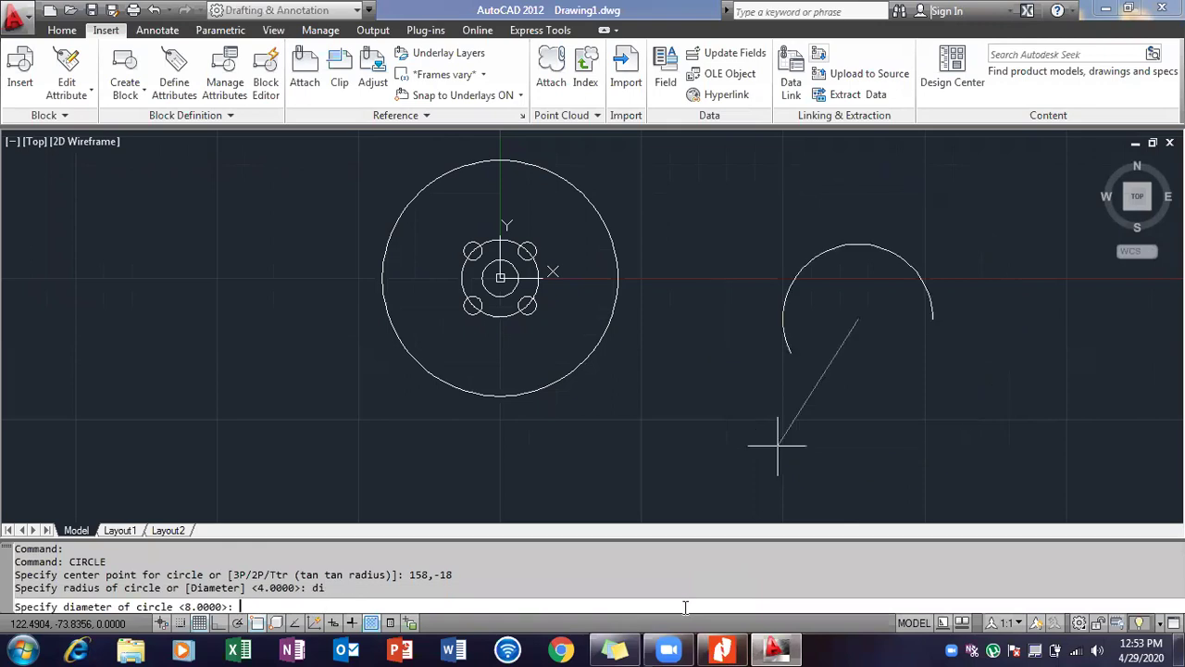
{"action": "left_click", "coordinate": [721, 648]}
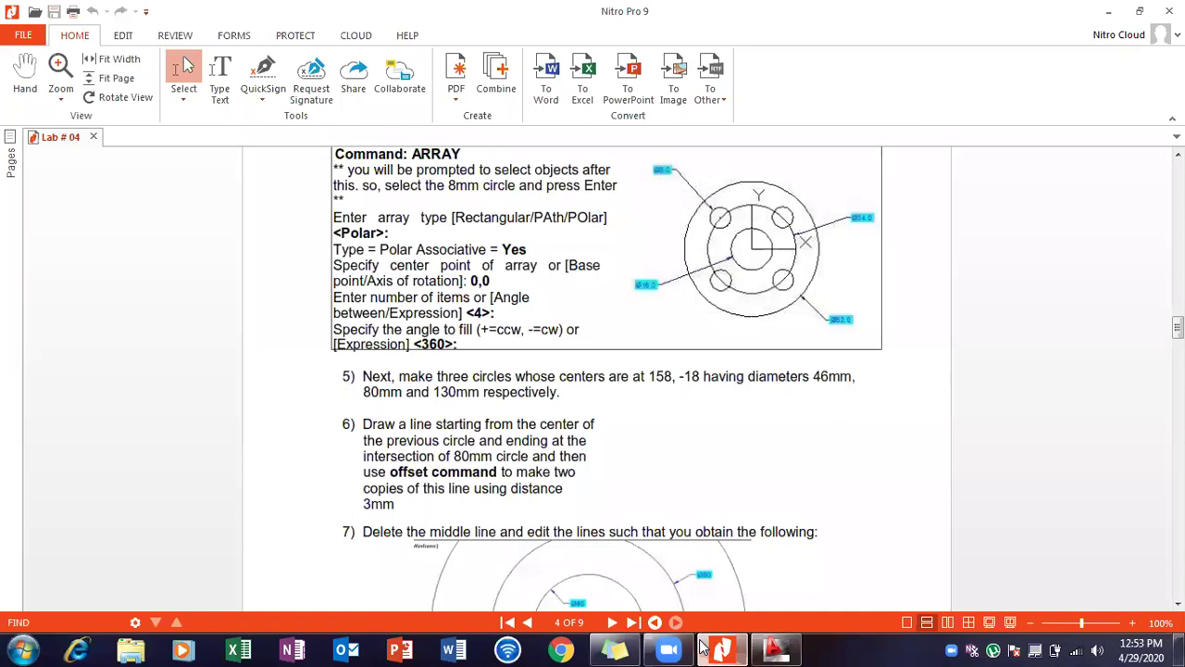
{"action": "left_click", "coordinate": [704, 648]}
{"action": "type", "text": "46"}
{"action": "key", "text": "Return"}
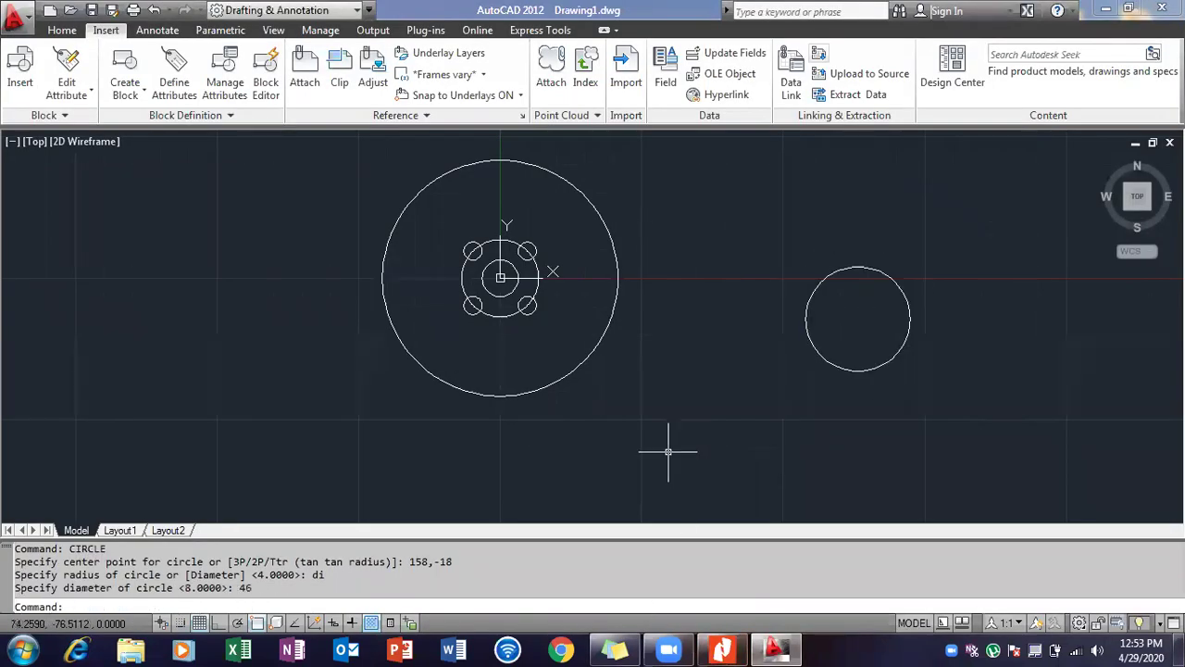